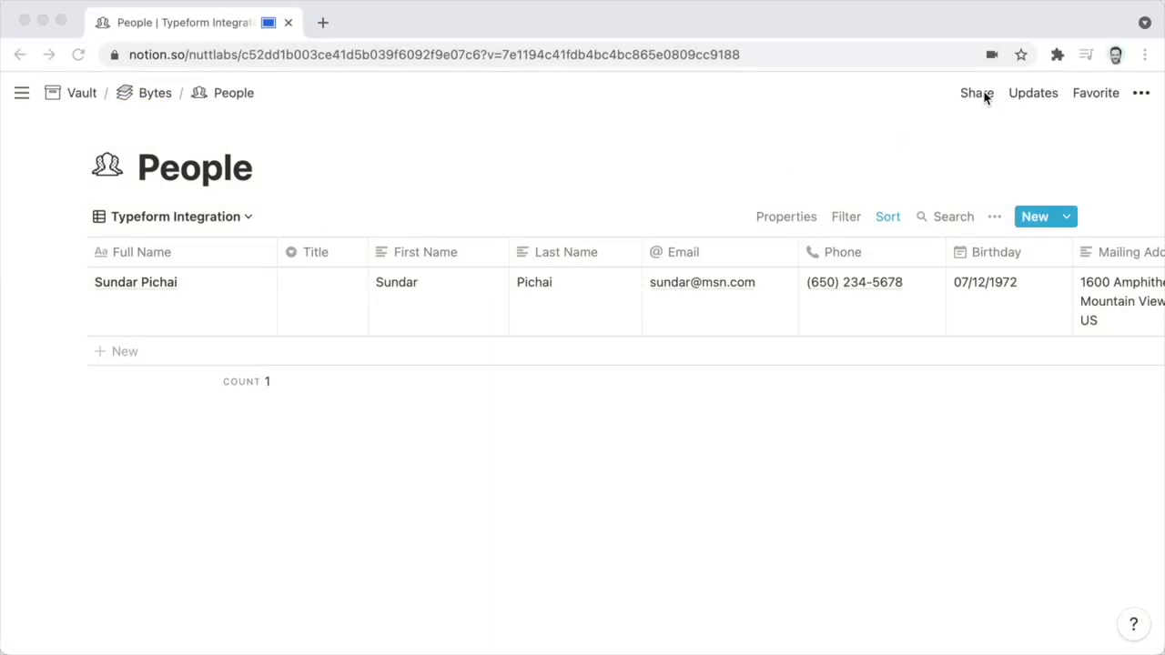
Remove Typeform's inherited access and restrict the People page's access.
{"action": "left_click", "coordinate": [973, 95]}
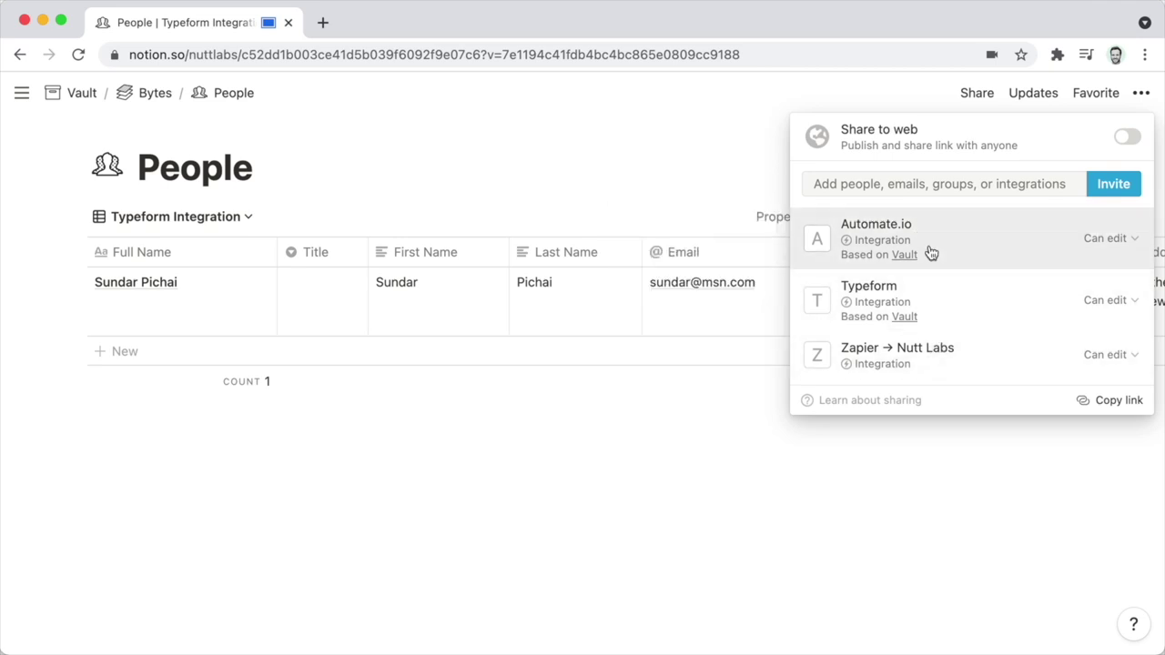
{"action": "left_click", "coordinate": [1091, 304]}
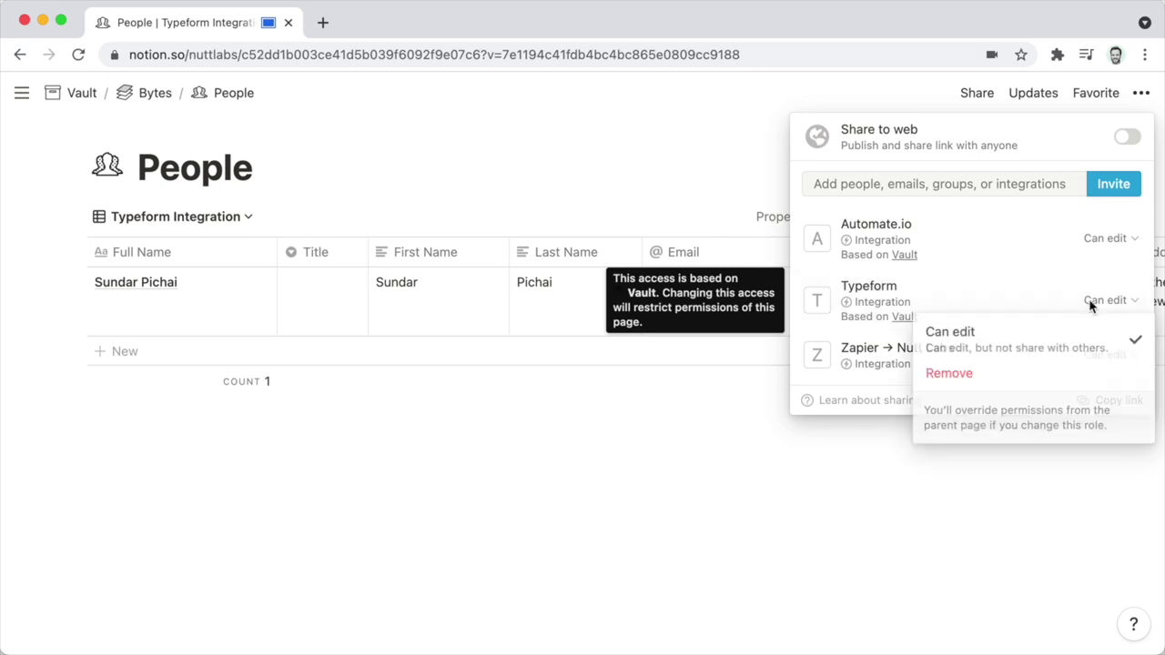
{"action": "left_click", "coordinate": [1062, 375]}
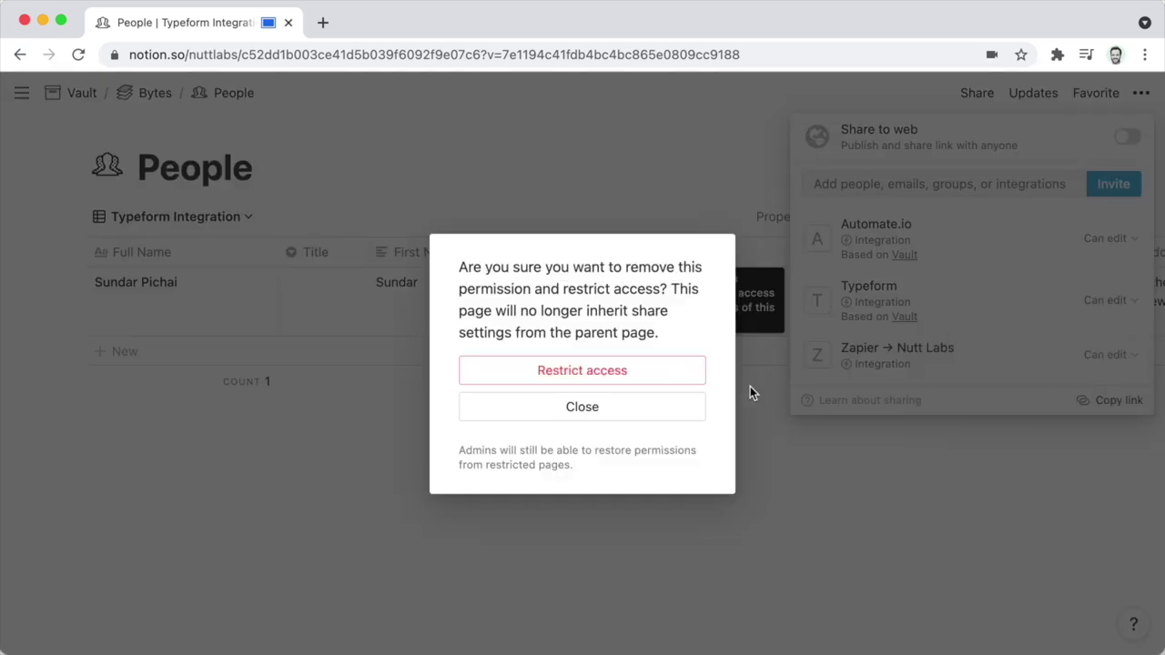
{"action": "left_click", "coordinate": [628, 374]}
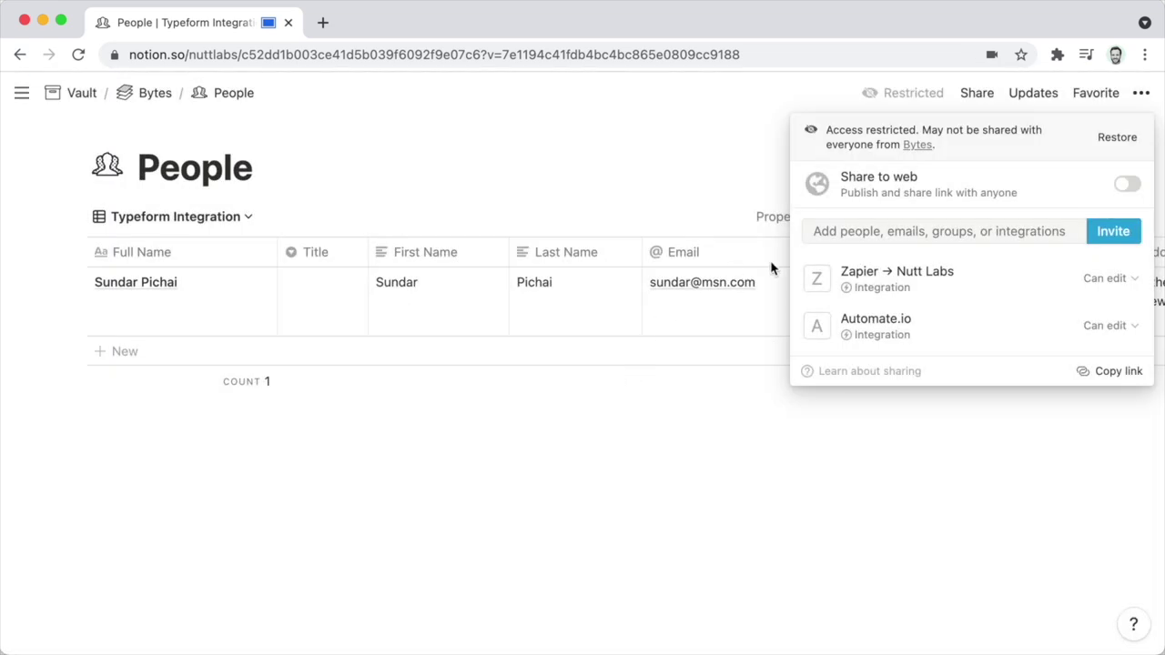
Invite the Typeform integration to the People page directly with edit access.
{"action": "left_click", "coordinate": [875, 234]}
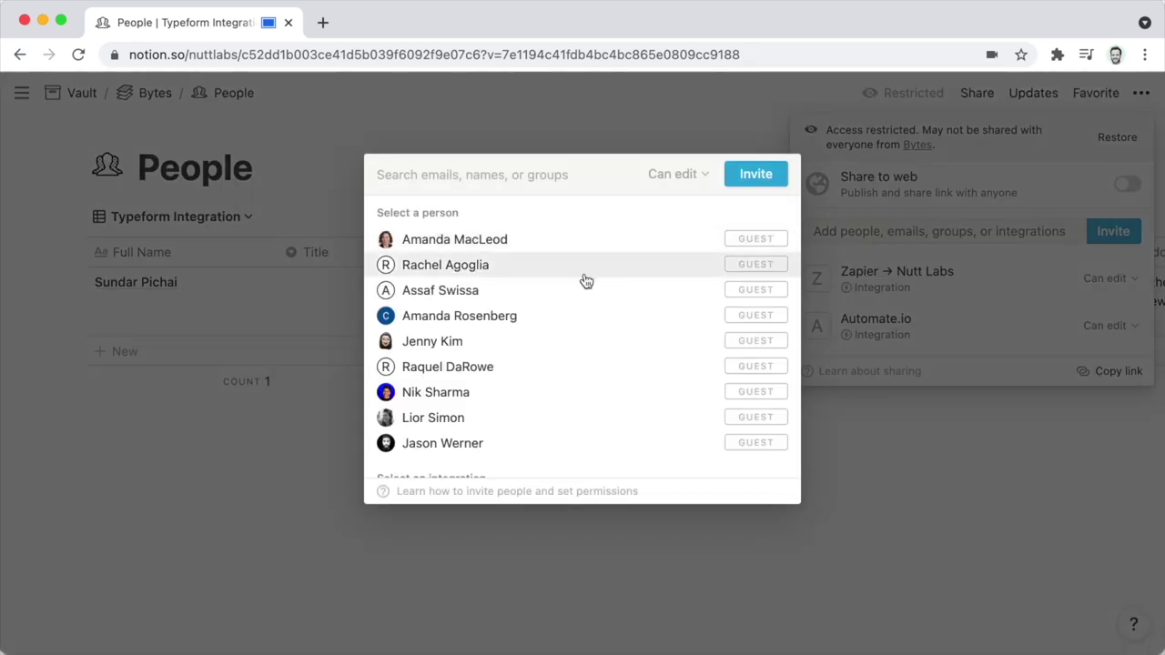
{"action": "scroll", "coordinate": [558, 375], "scroll_direction": "down", "scroll_amount": 1}
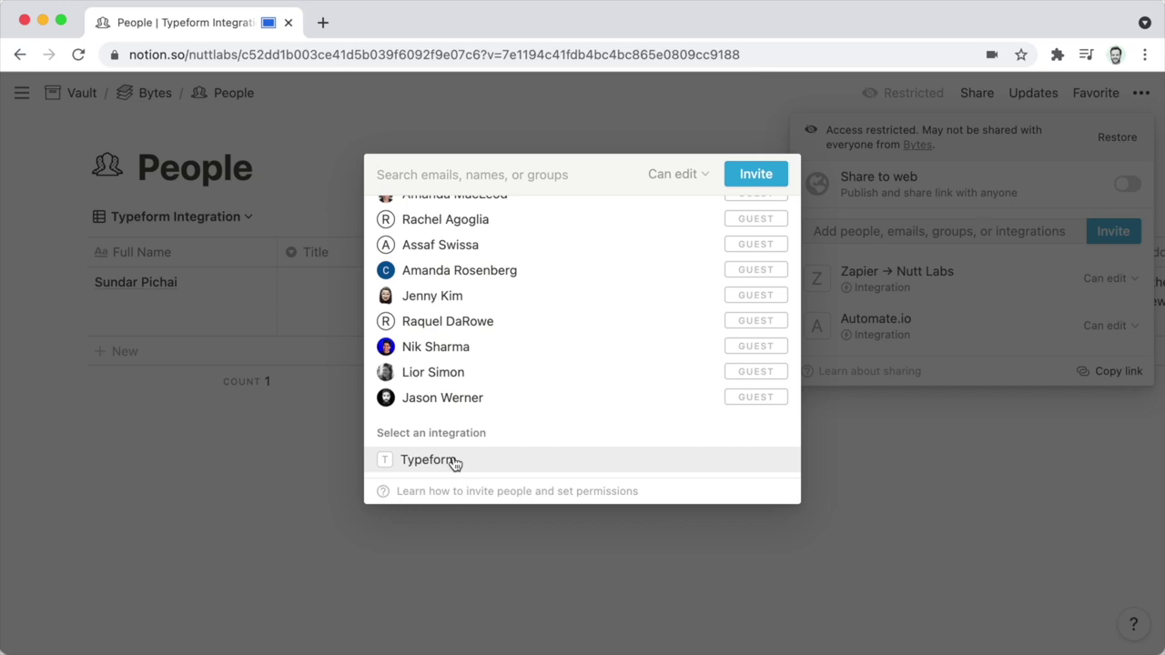
{"action": "left_click", "coordinate": [477, 465]}
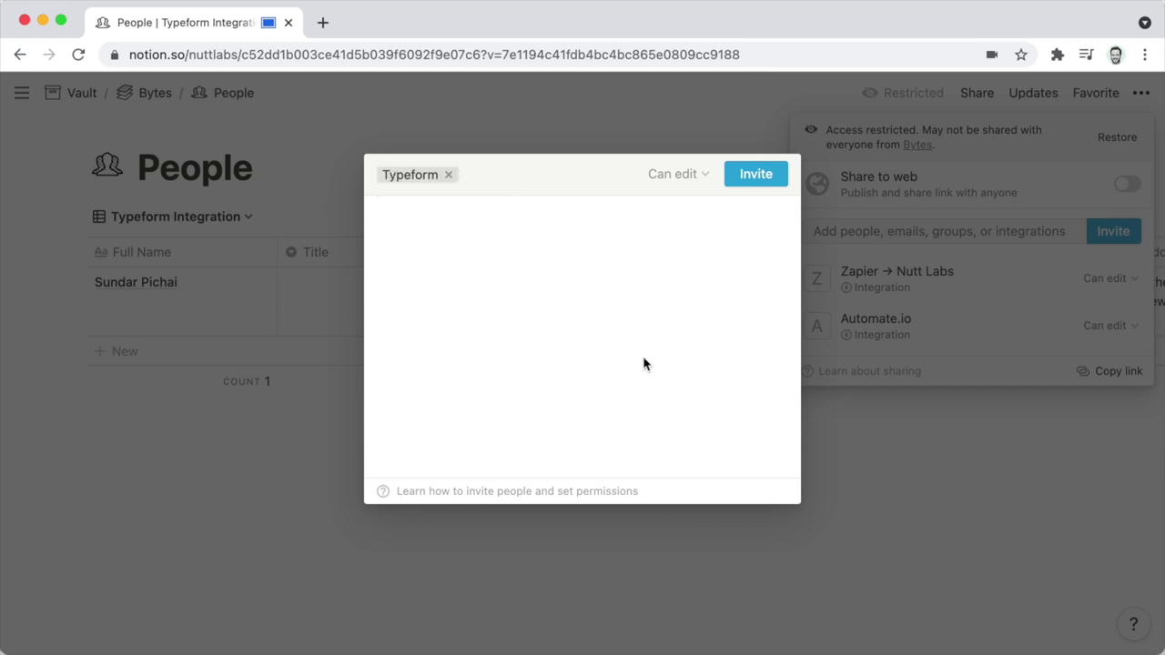
{"action": "left_click", "coordinate": [748, 177]}
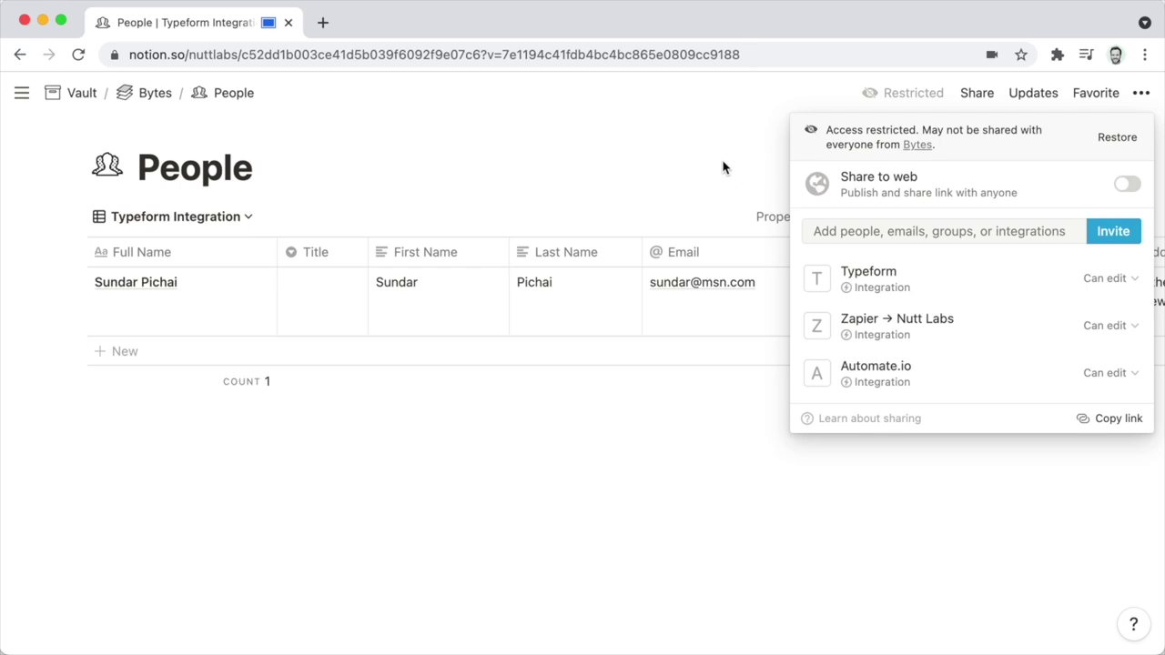
{"action": "left_click", "coordinate": [673, 156]}
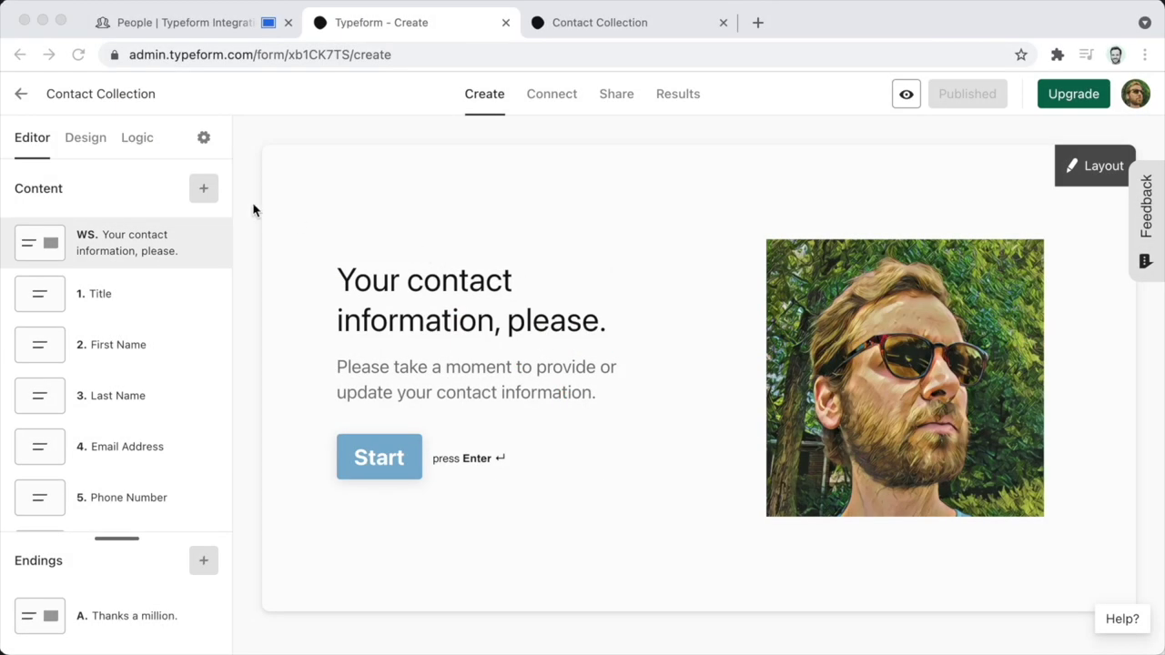
{"action": "left_click", "coordinate": [184, 27]}
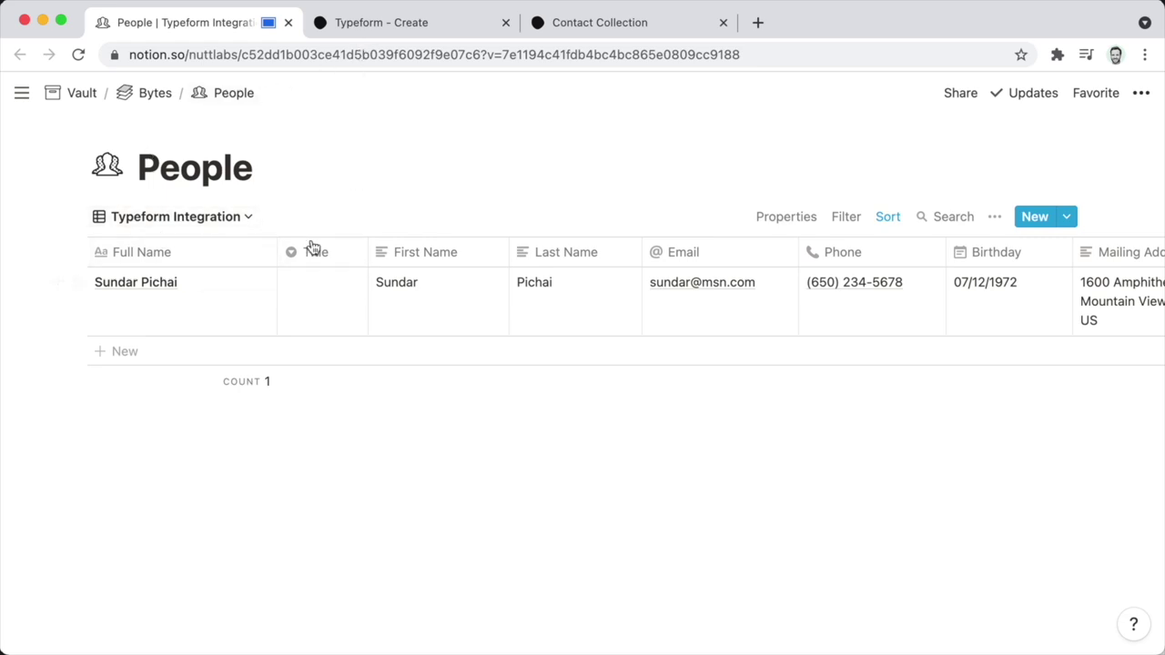
{"action": "left_click", "coordinate": [404, 30]}
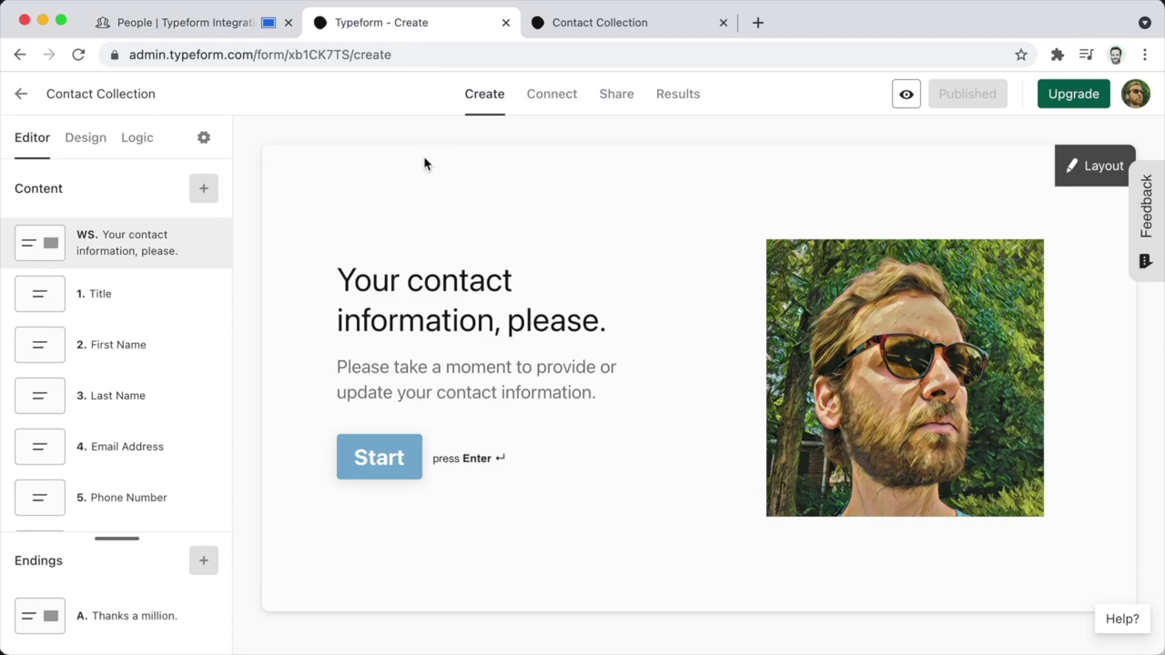
{"action": "left_click", "coordinate": [178, 30]}
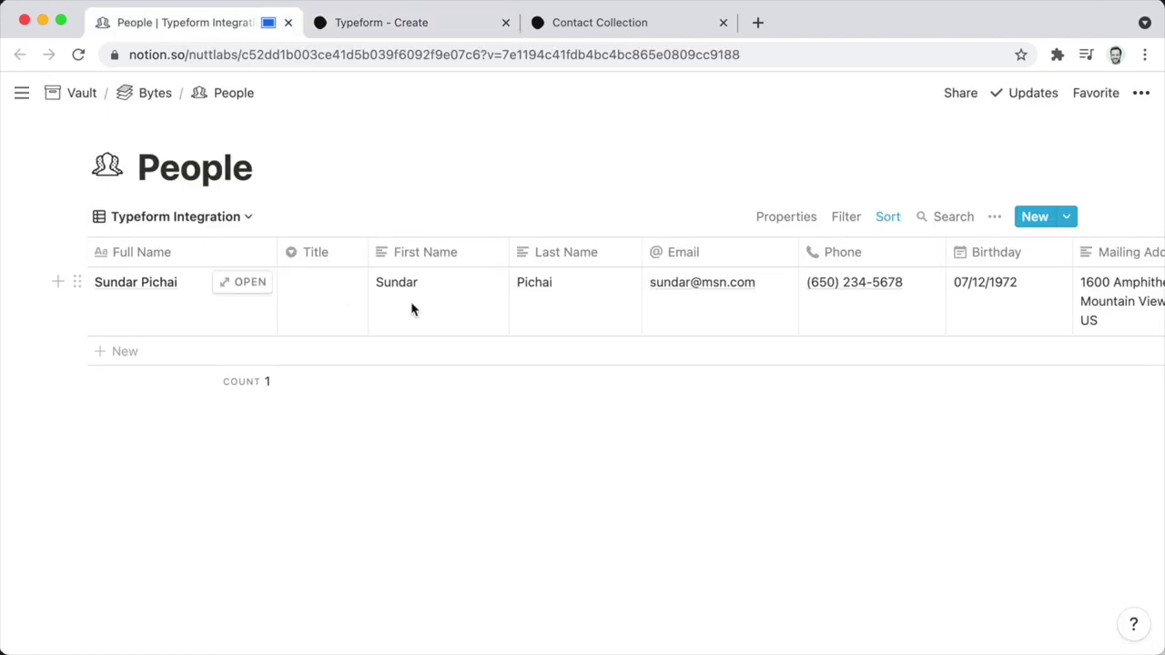
{"action": "left_click", "coordinate": [384, 27]}
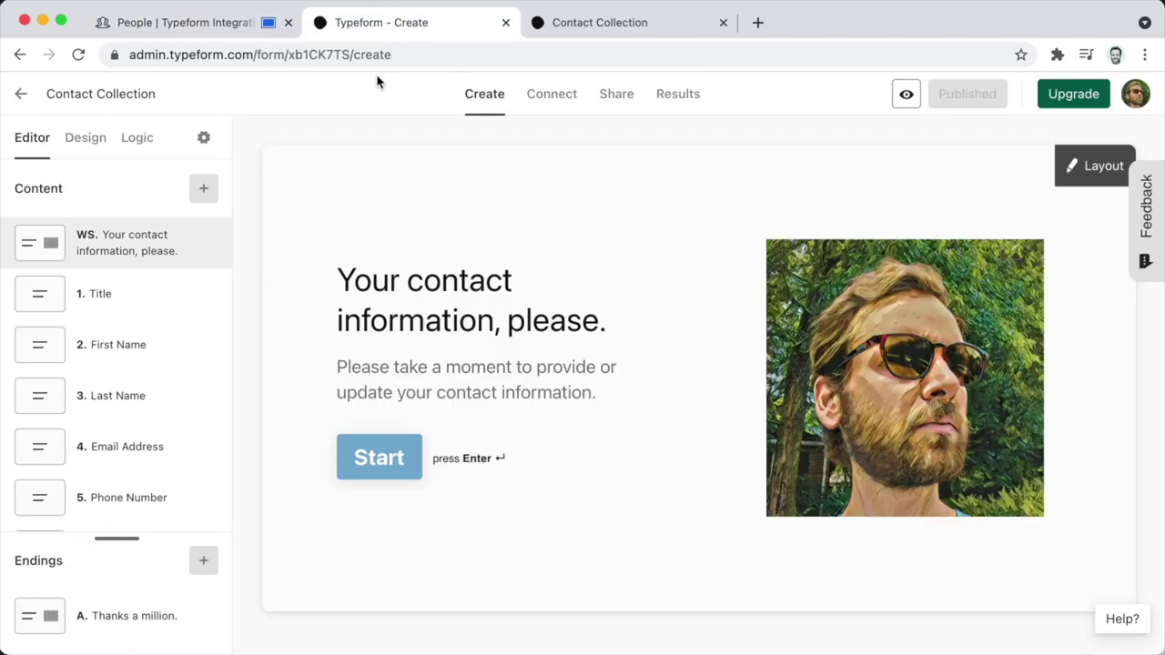
Search the form's integrations for 'notion' and start the Notion connection.
{"action": "left_click", "coordinate": [552, 102]}
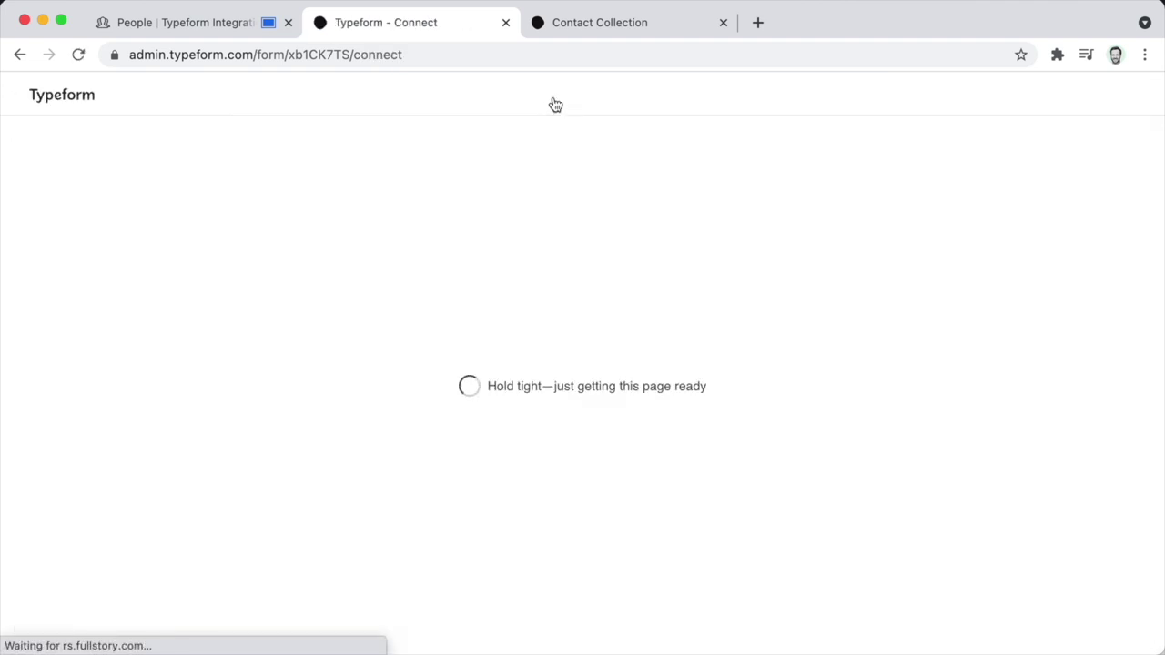
{"action": "left_click", "coordinate": [583, 221]}
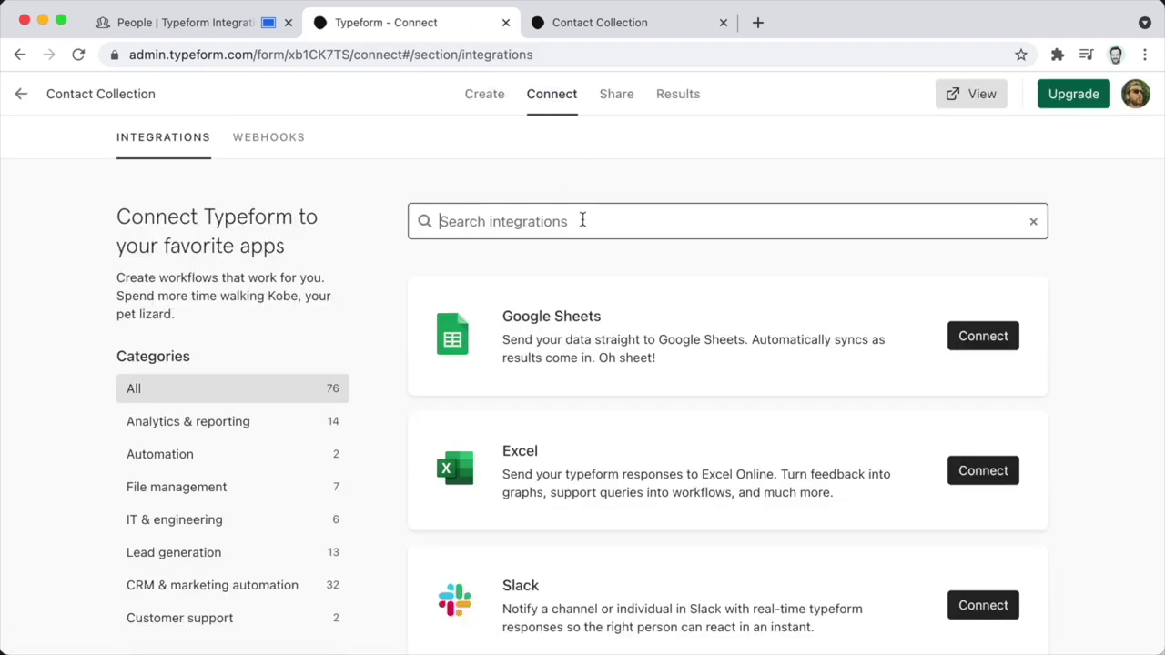
{"action": "type", "text": "notion"}
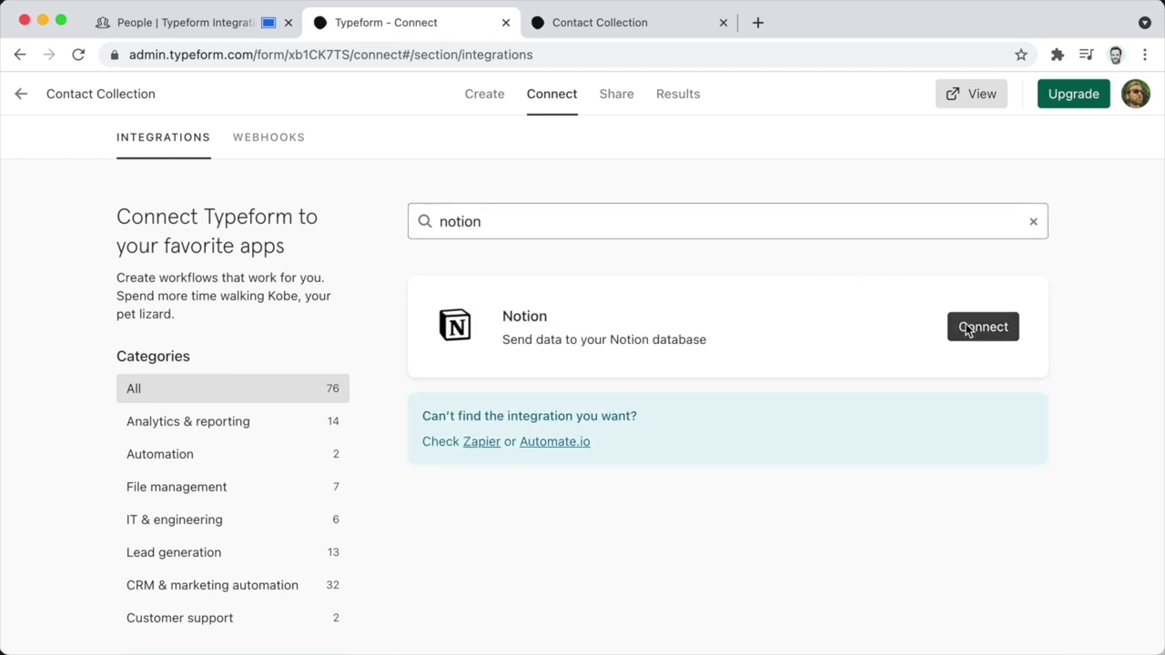
{"action": "left_click", "coordinate": [967, 329]}
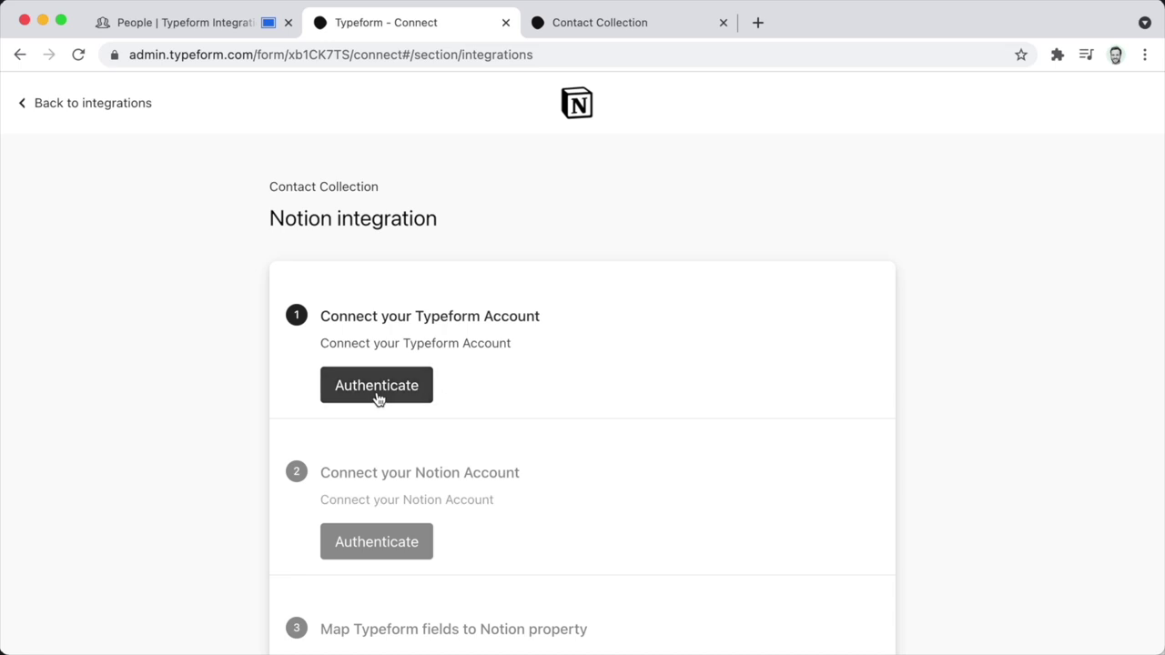
Authenticate the Typeform account and accept its permissions for the Notion integration.
{"action": "left_click", "coordinate": [377, 398]}
{"action": "scroll", "coordinate": [504, 433], "scroll_direction": "down", "scroll_amount": 5}
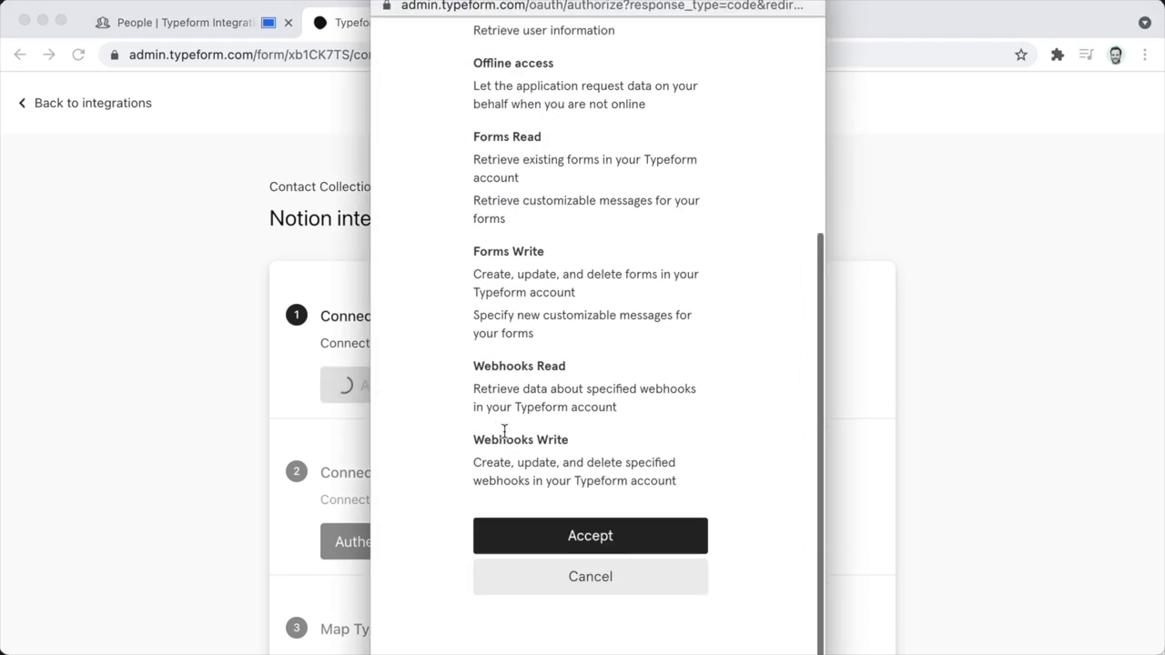
{"action": "key", "text": "Return"}
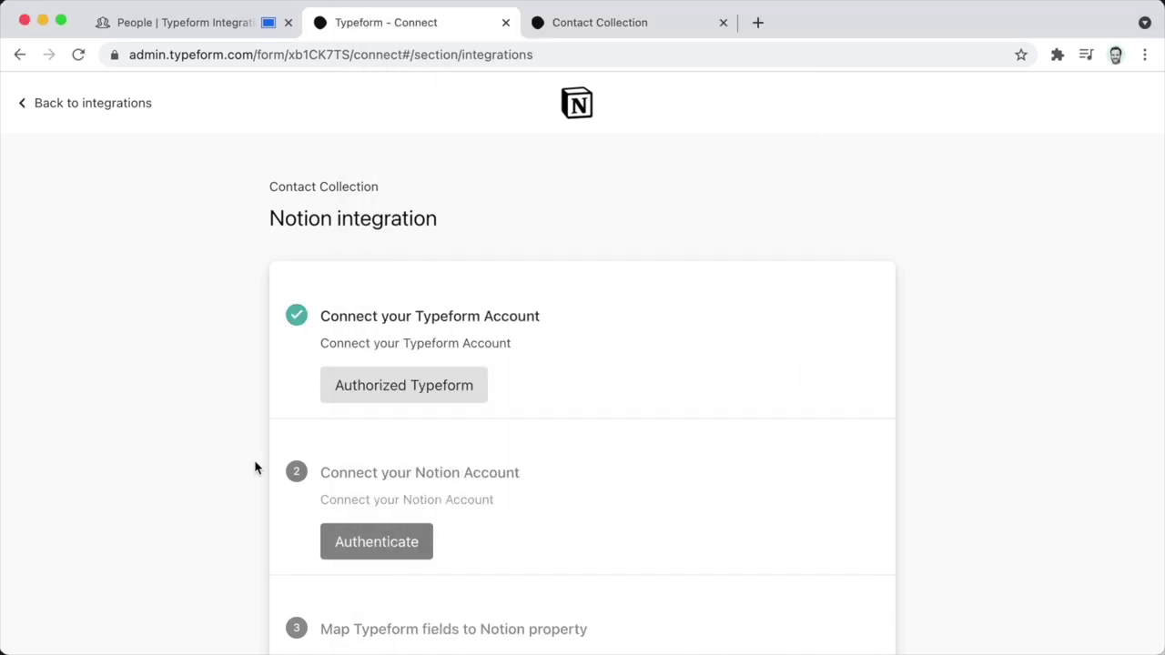
Grant Typeform access to all PRIVATE Notion pages and refresh the database list.
{"action": "left_click", "coordinate": [337, 542]}
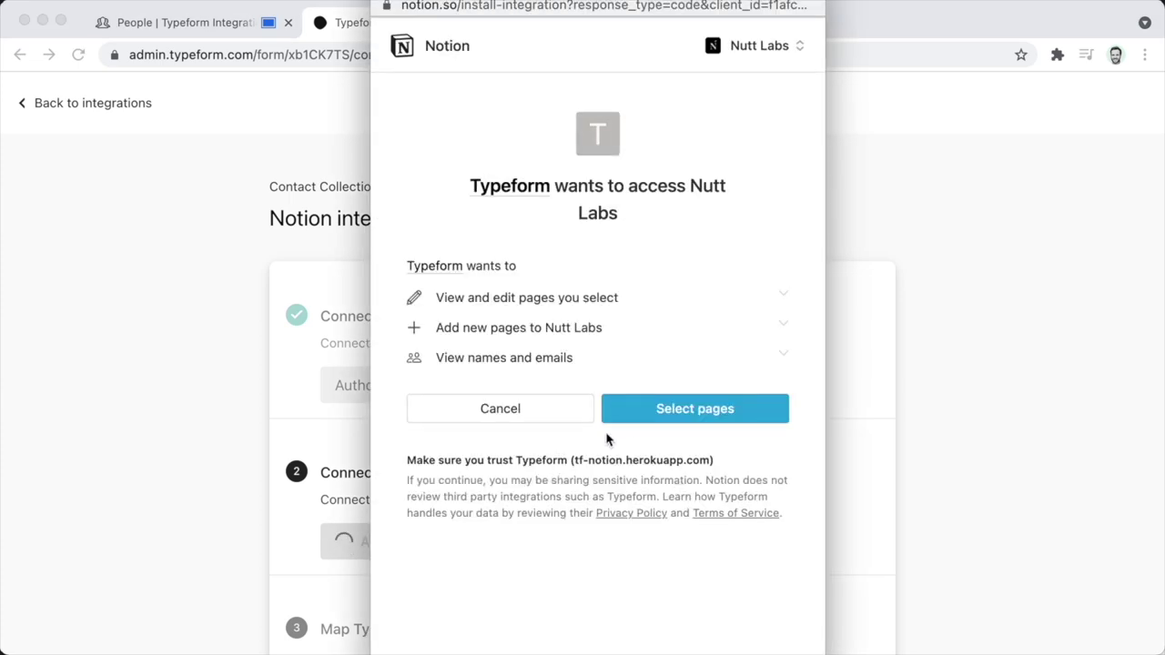
{"action": "left_click", "coordinate": [652, 412]}
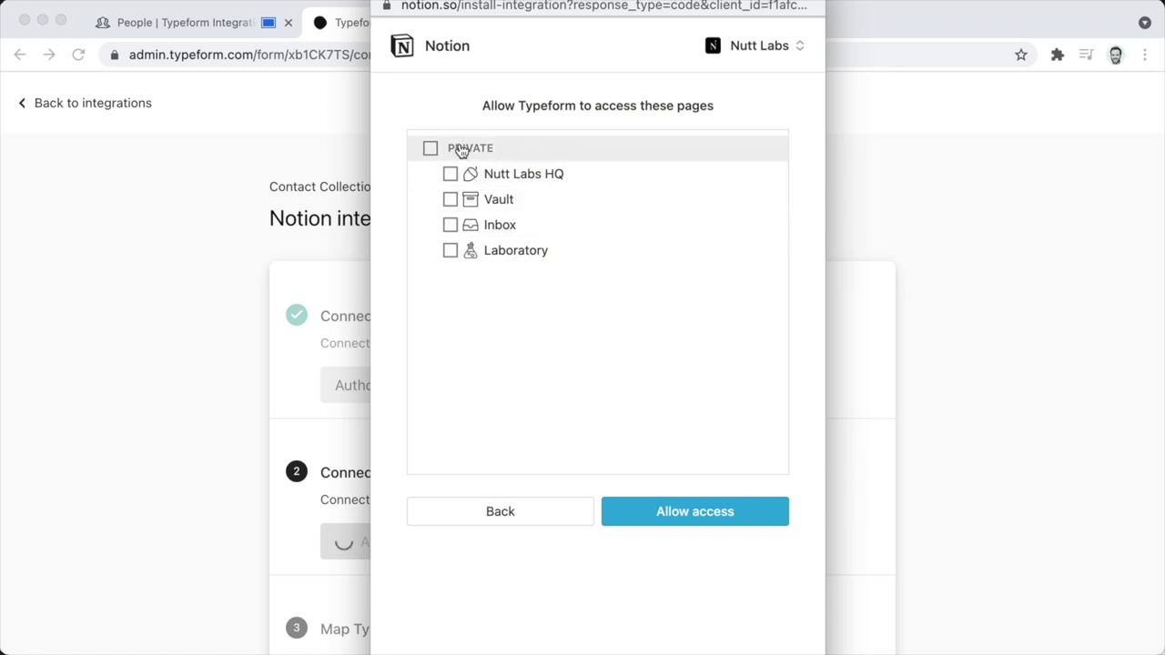
{"action": "left_click", "coordinate": [462, 150]}
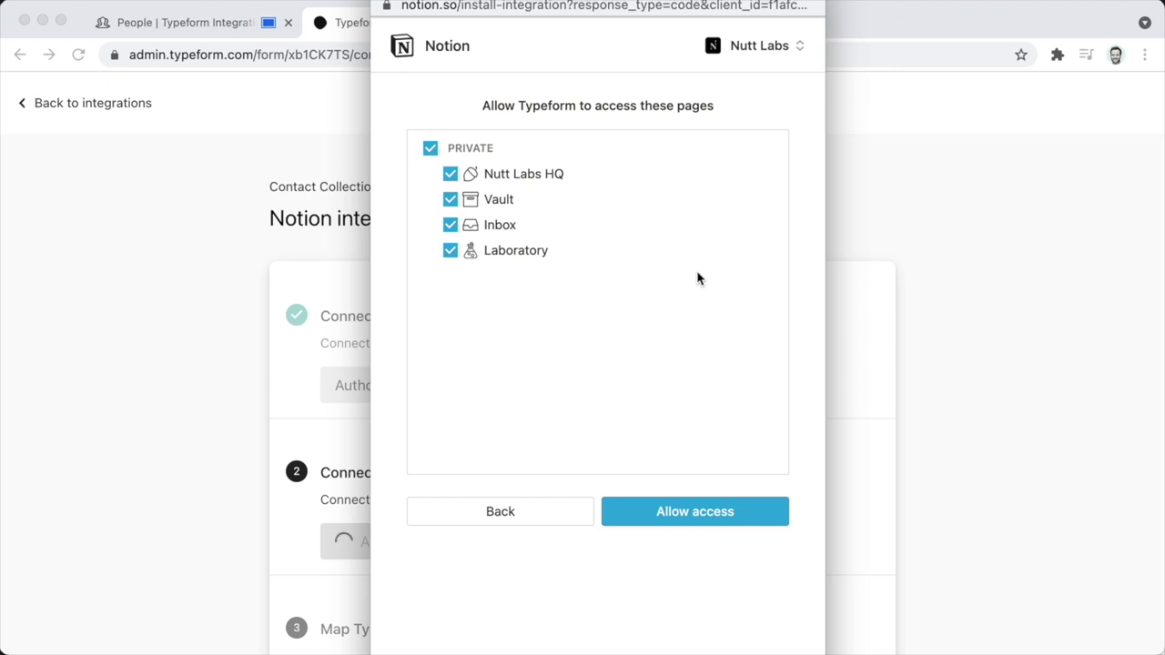
{"action": "left_click", "coordinate": [702, 515]}
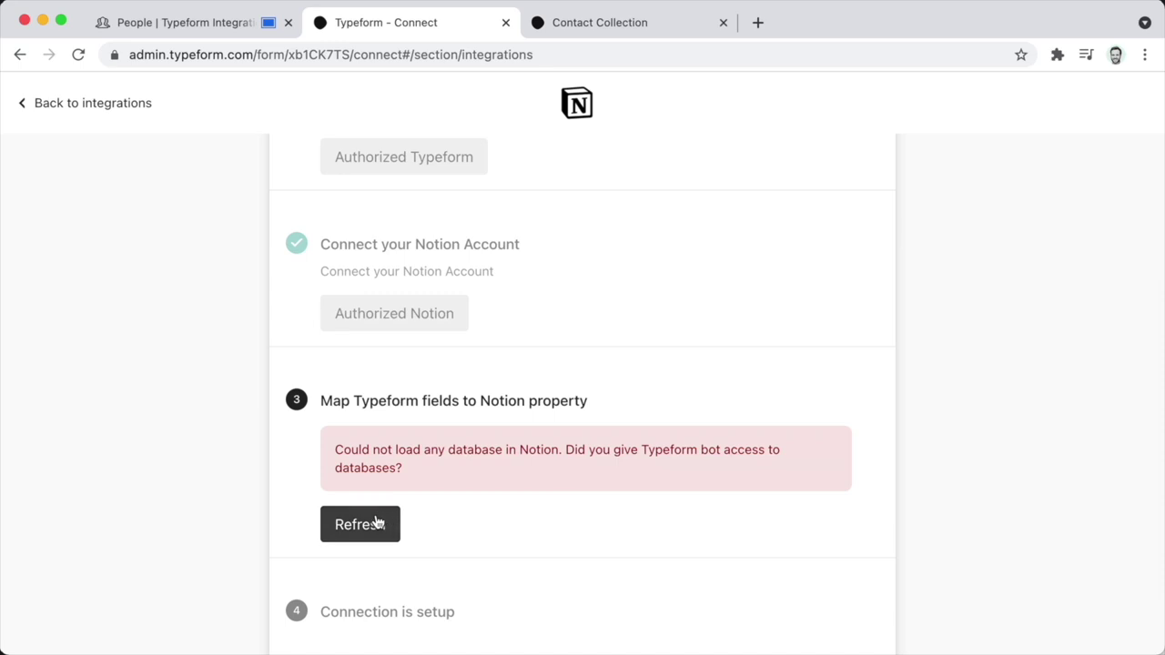
{"action": "left_click", "coordinate": [379, 521]}
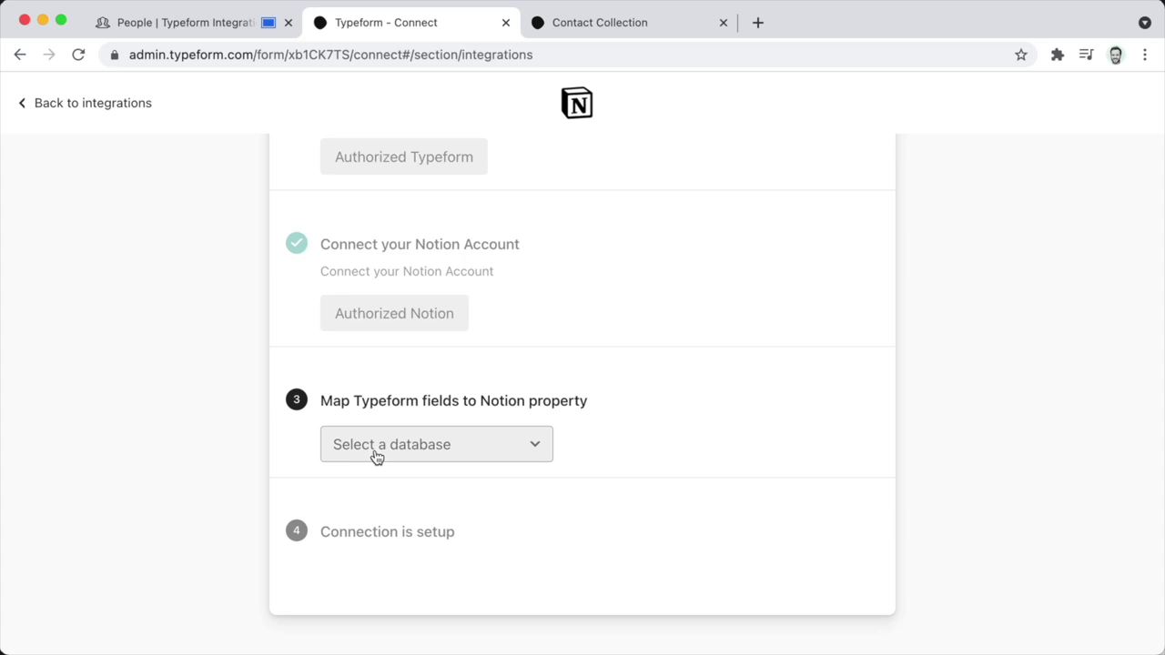
Choose People from the 'Select a database' dropdown as the response destination.
{"action": "left_click", "coordinate": [377, 457]}
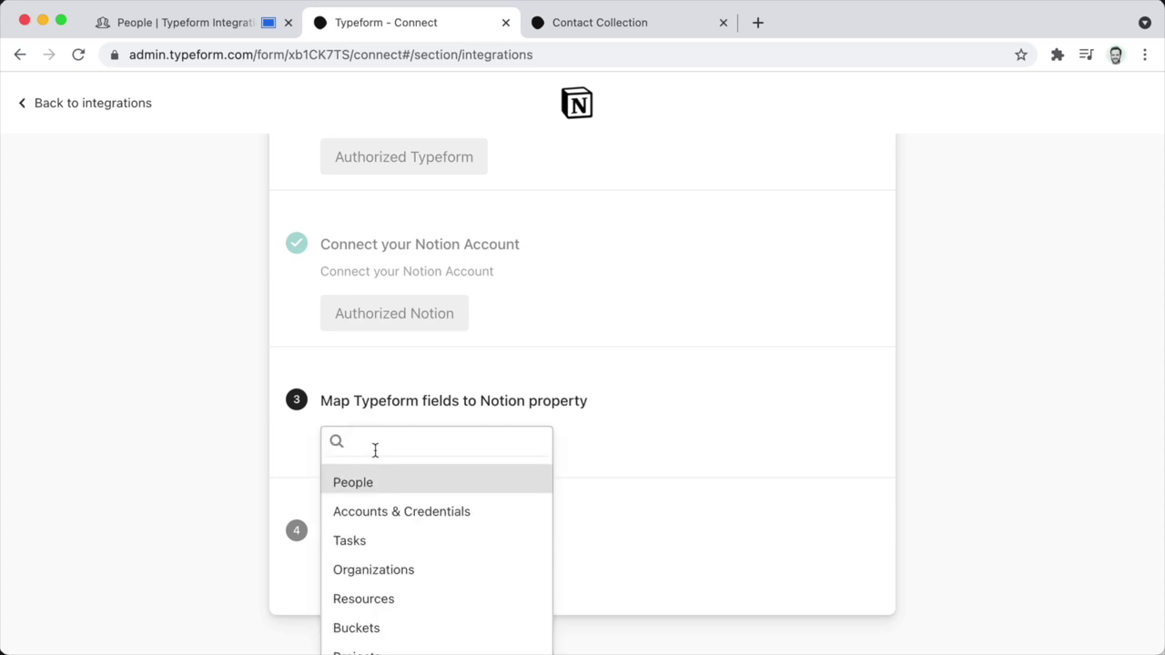
{"action": "left_click", "coordinate": [372, 487]}
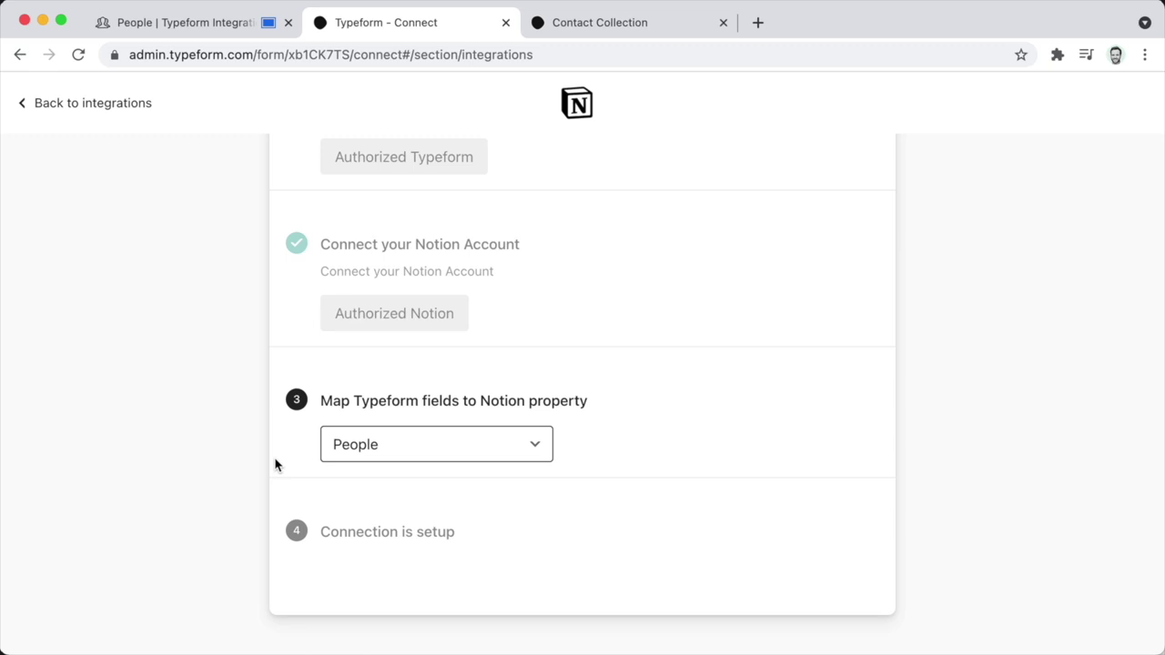
{"action": "scroll", "coordinate": [276, 465], "scroll_direction": "down", "scroll_amount": 3}
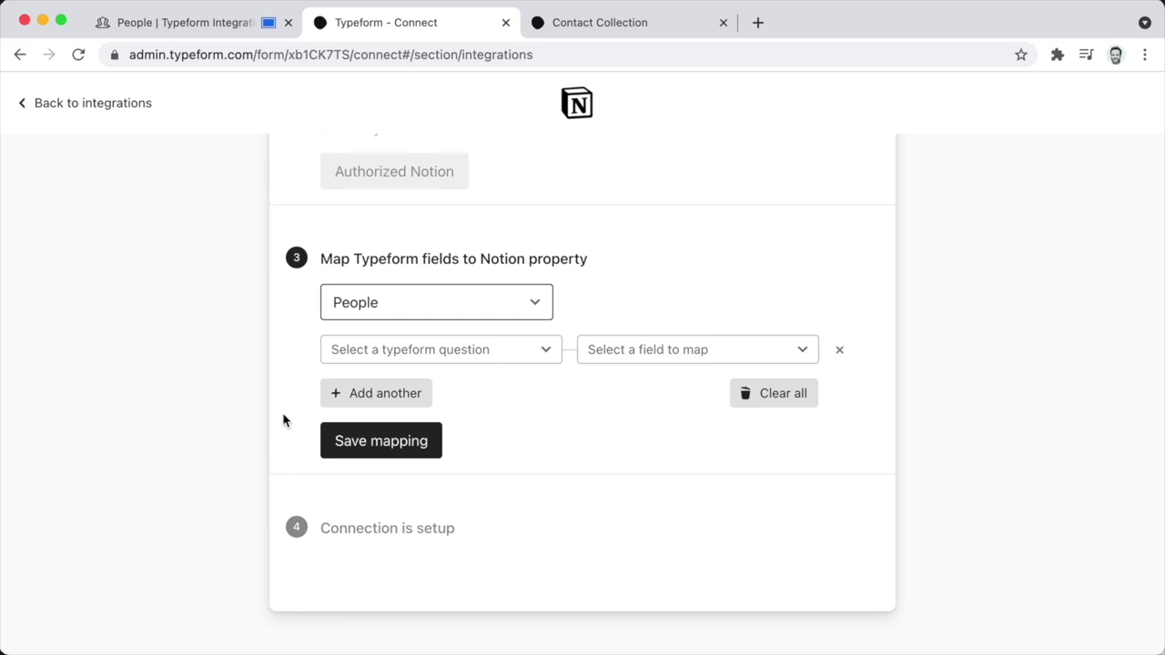
Map the form's Title question to the Title property in People.
{"action": "left_click", "coordinate": [367, 358]}
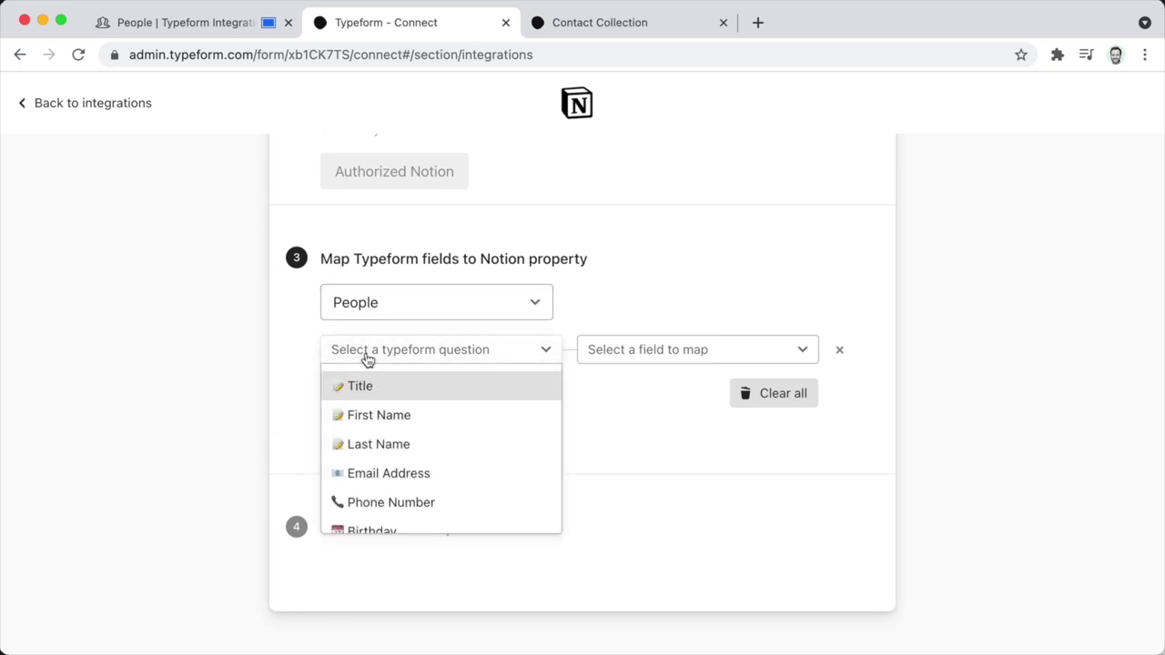
{"action": "left_click", "coordinate": [372, 387]}
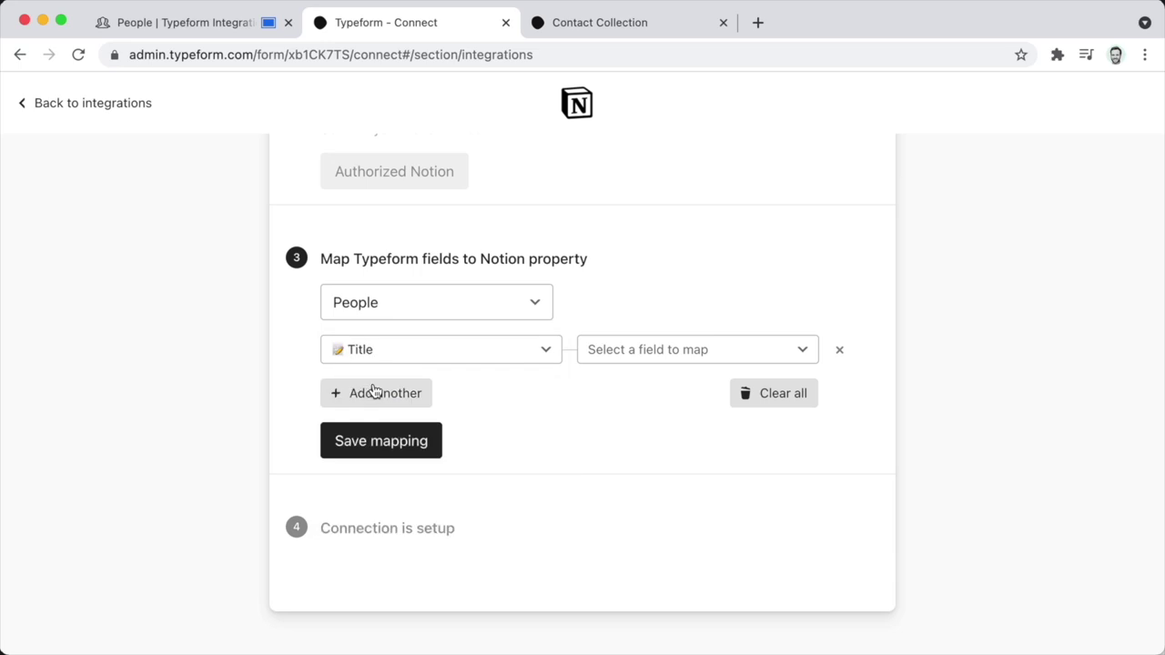
{"action": "left_click", "coordinate": [628, 357]}
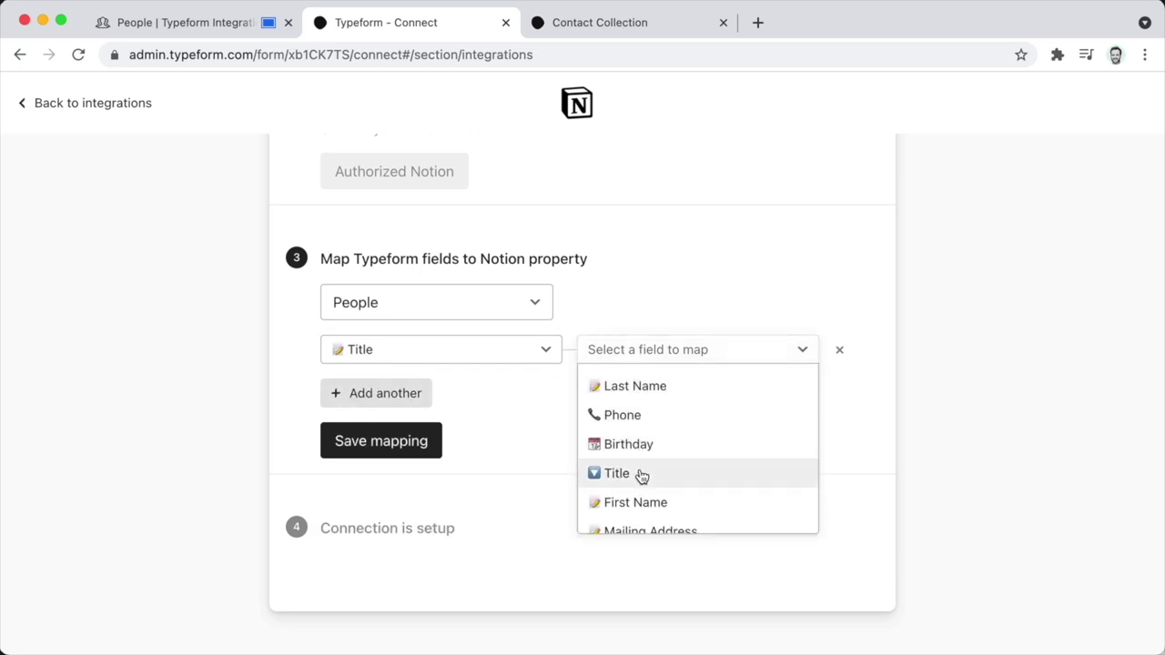
{"action": "left_click", "coordinate": [642, 474]}
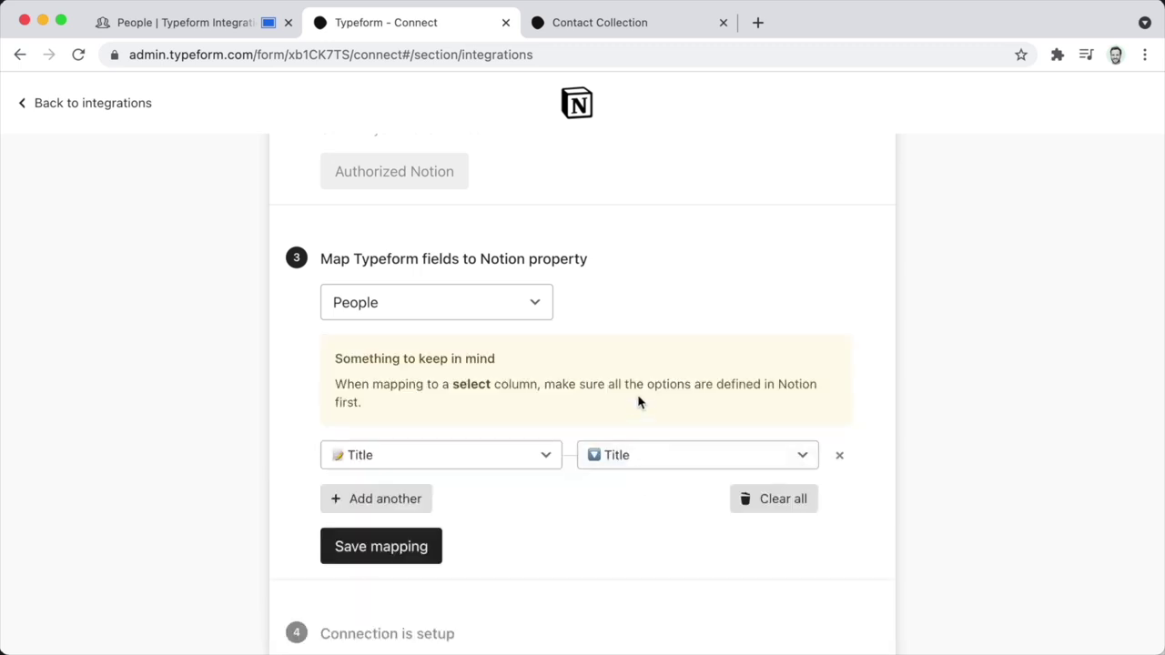
{"action": "scroll", "coordinate": [625, 500], "scroll_direction": "down", "scroll_amount": 2}
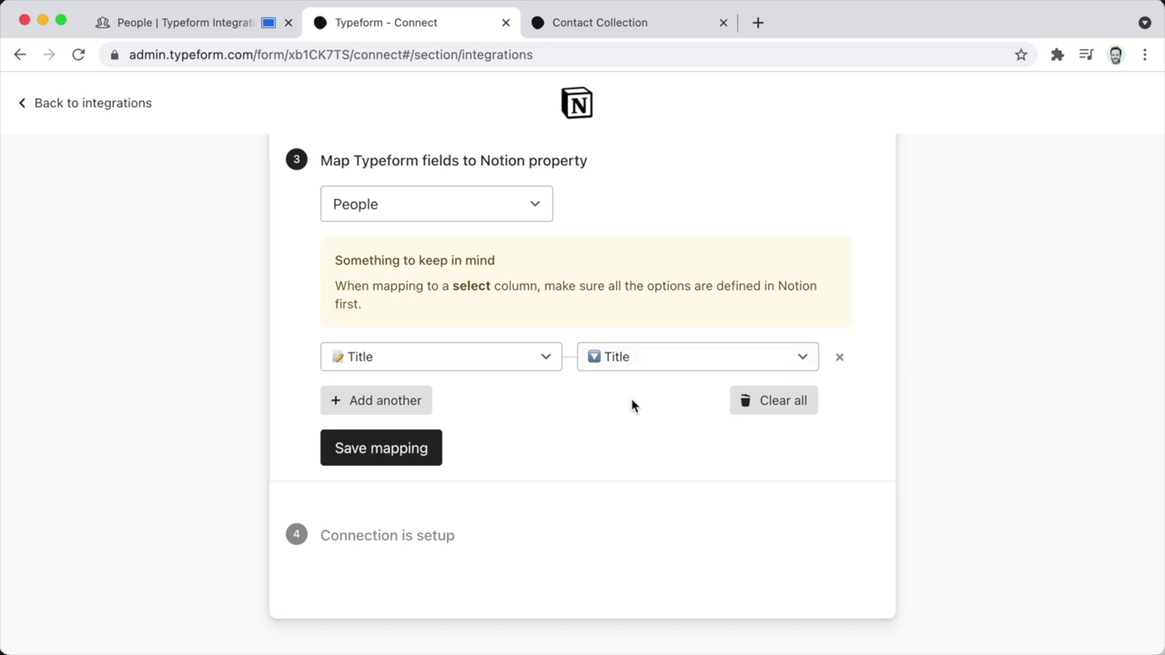
Map First Name, Birthday and Mailing Address to their matching properties, then save the mapping.
{"action": "left_click", "coordinate": [381, 401]}
{"action": "left_click", "coordinate": [372, 403]}
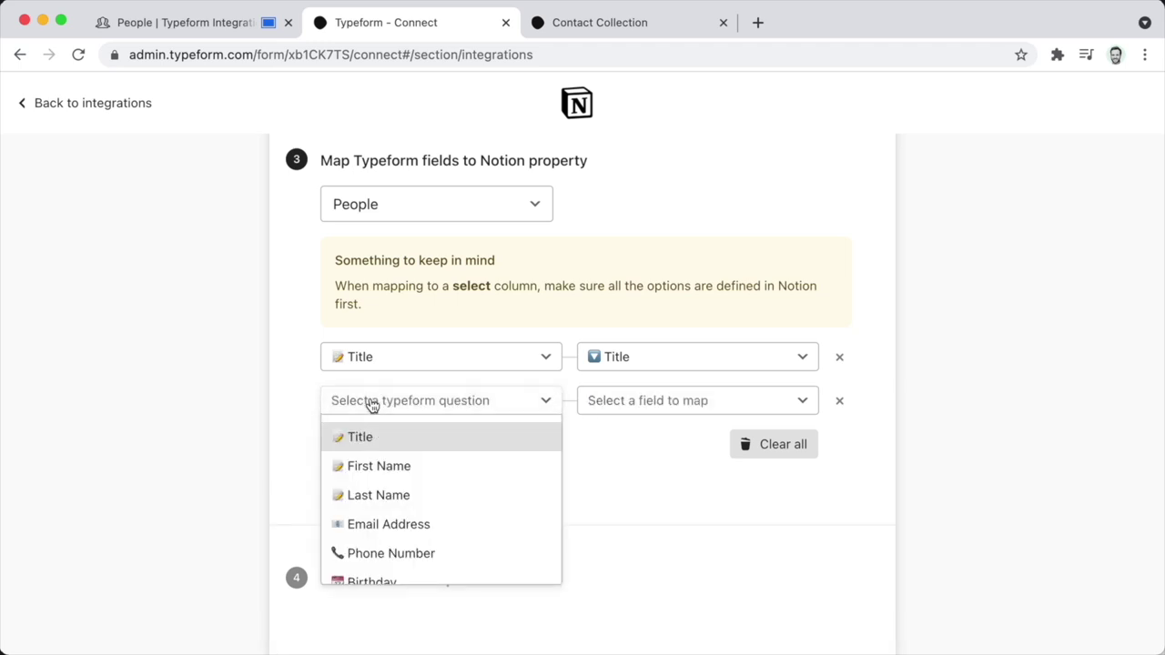
{"action": "left_click", "coordinate": [378, 465]}
{"action": "left_click", "coordinate": [601, 405]}
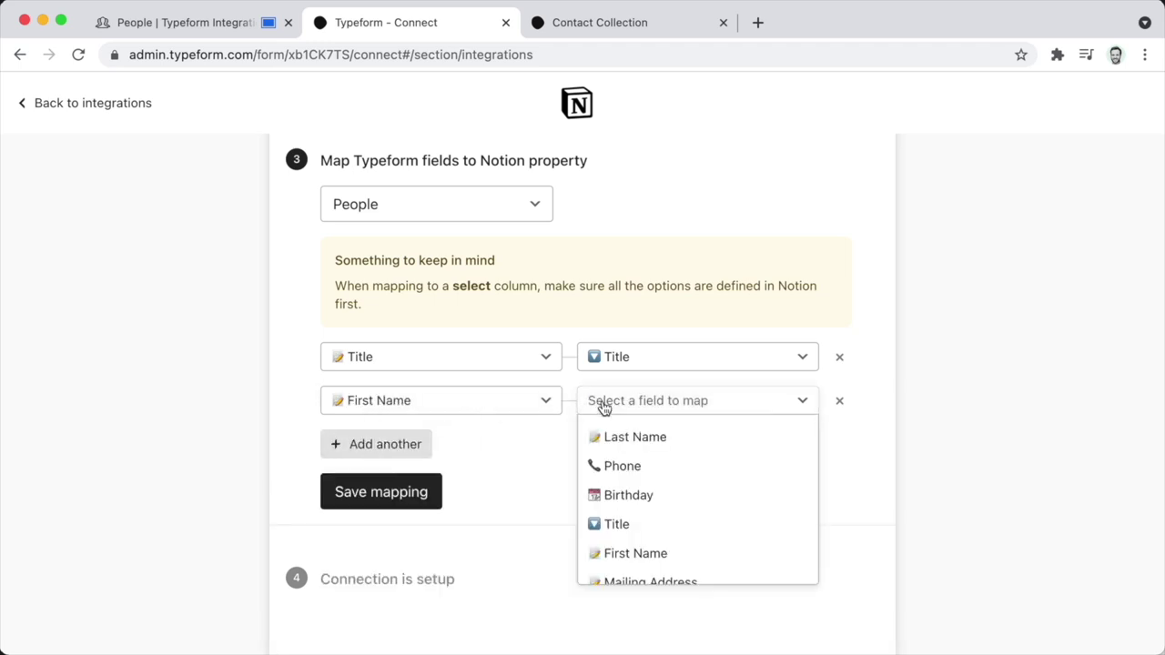
{"action": "left_click", "coordinate": [647, 552]}
{"action": "left_click", "coordinate": [404, 546]}
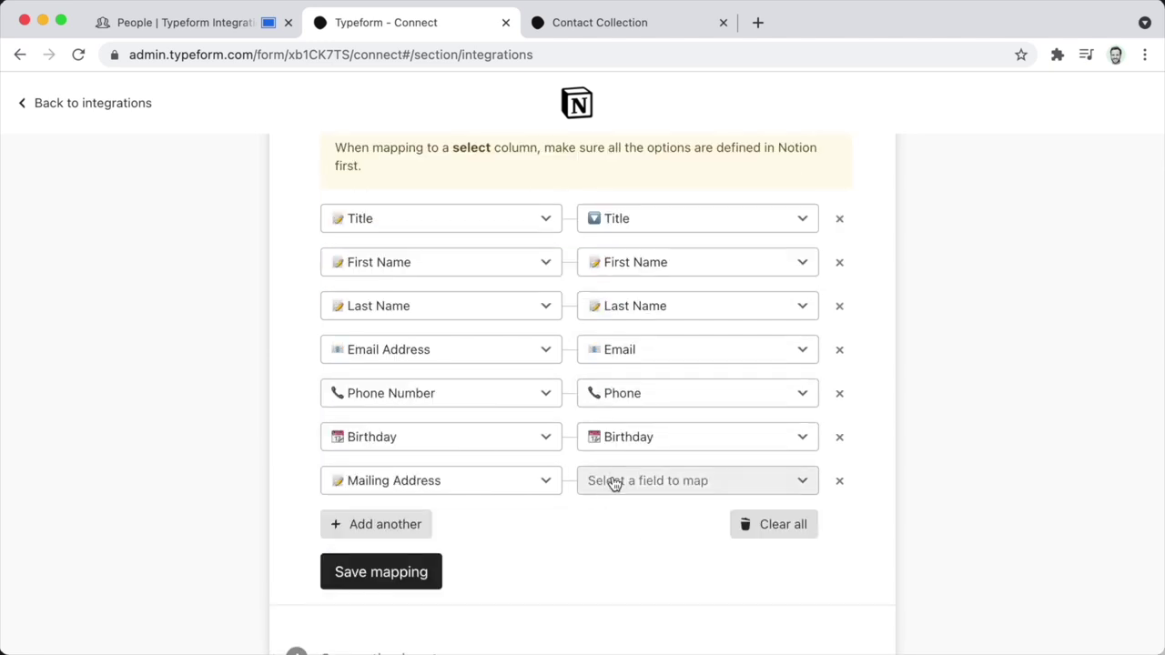
{"action": "left_click", "coordinate": [613, 481]}
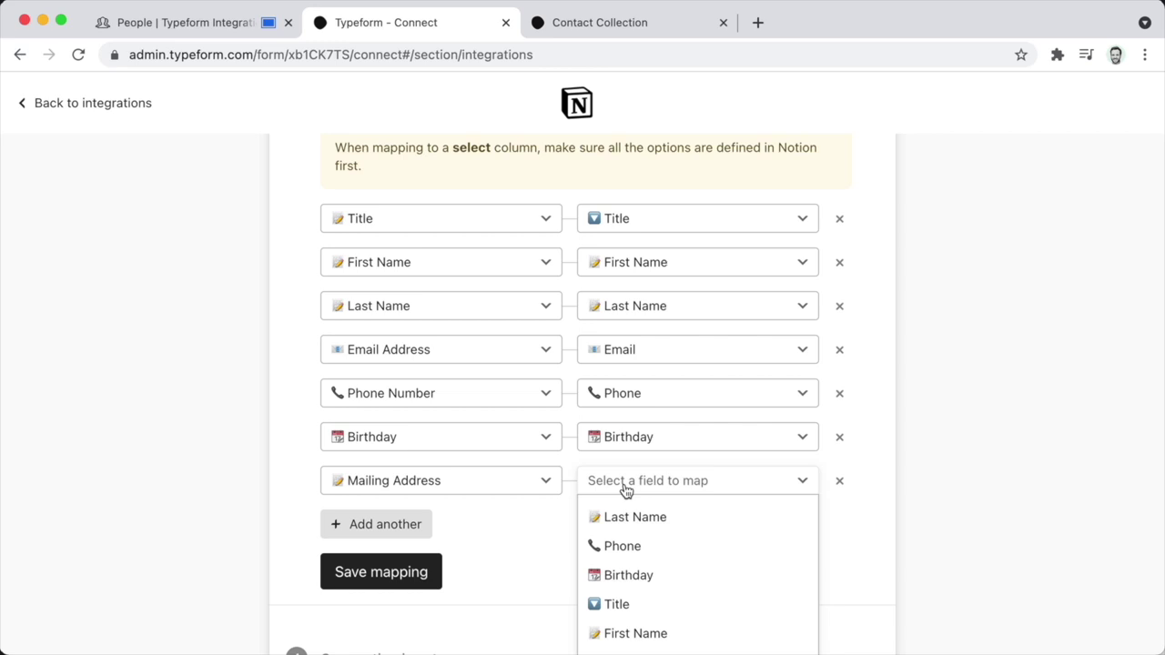
{"action": "scroll", "coordinate": [650, 564], "scroll_direction": "down", "scroll_amount": 2}
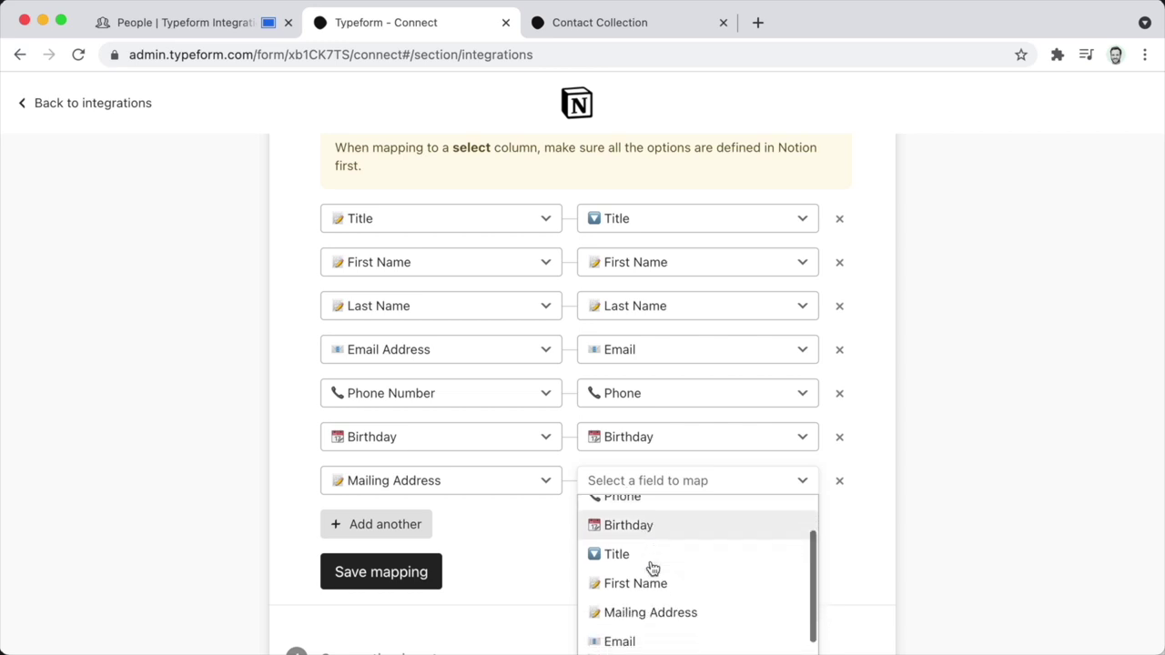
{"action": "left_click", "coordinate": [660, 584]}
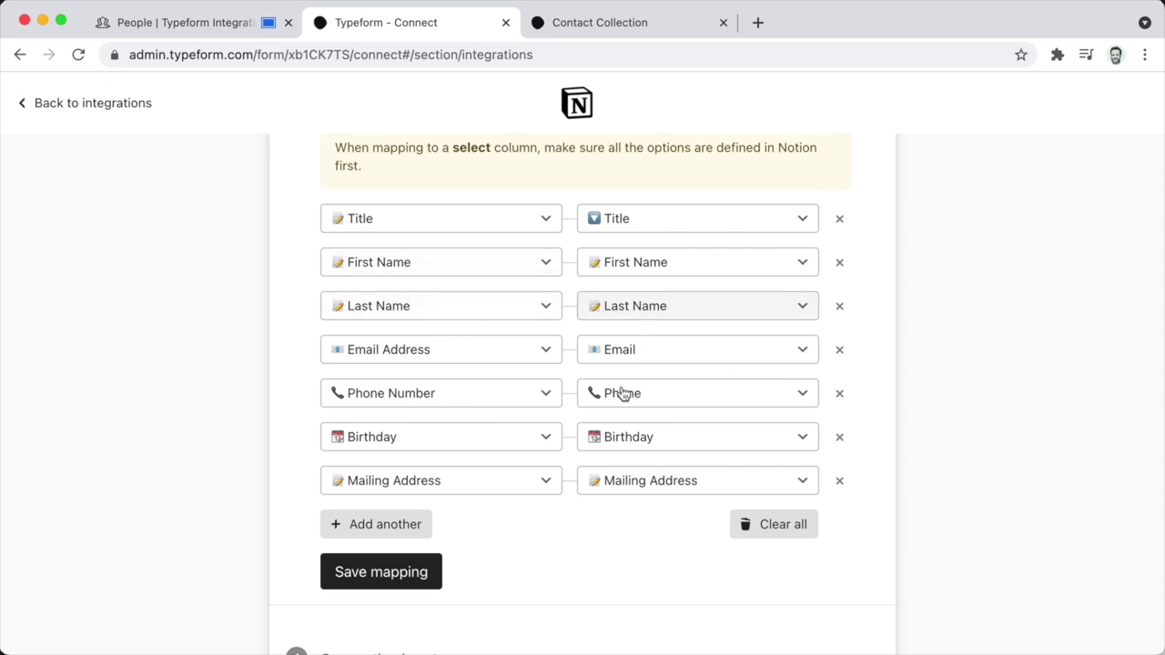
{"action": "scroll", "coordinate": [576, 544], "scroll_direction": "down", "scroll_amount": 1}
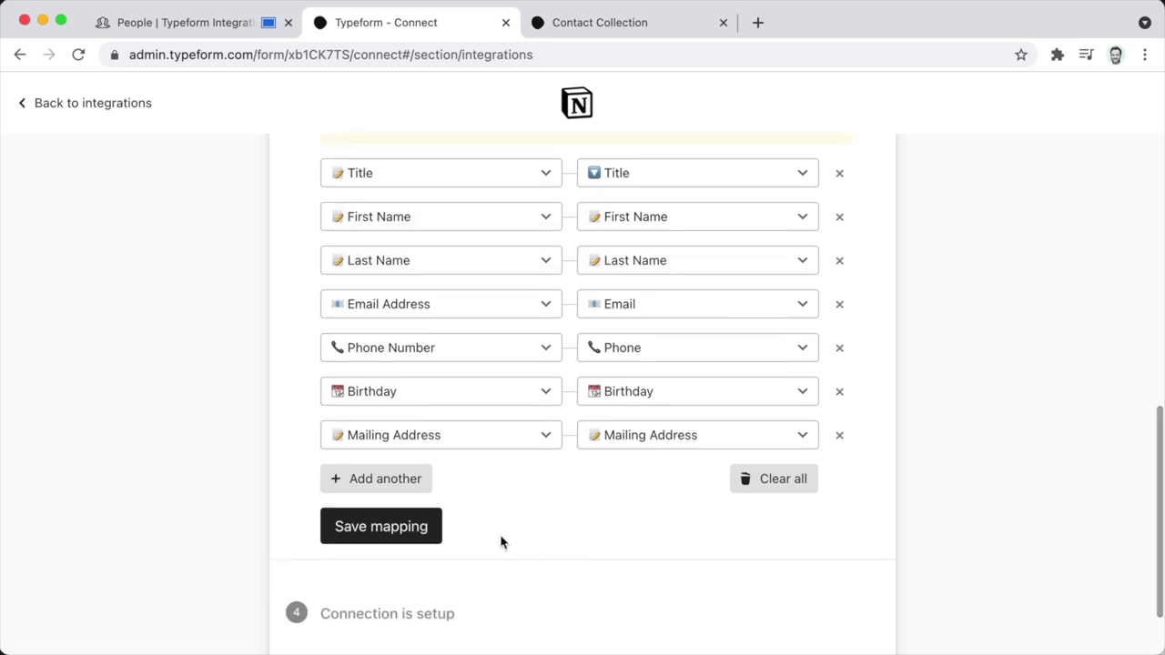
{"action": "left_click", "coordinate": [392, 530]}
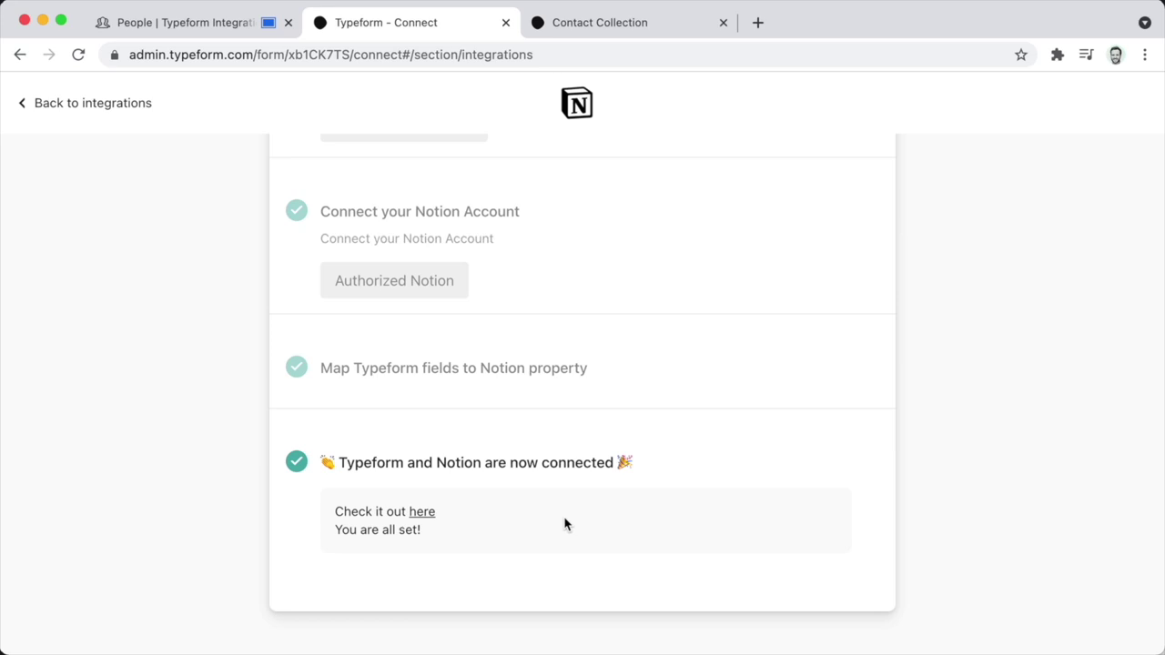
Start the Contact Collection form and enter the contact's first name, last name, email and phone number.
{"action": "left_click", "coordinate": [566, 30]}
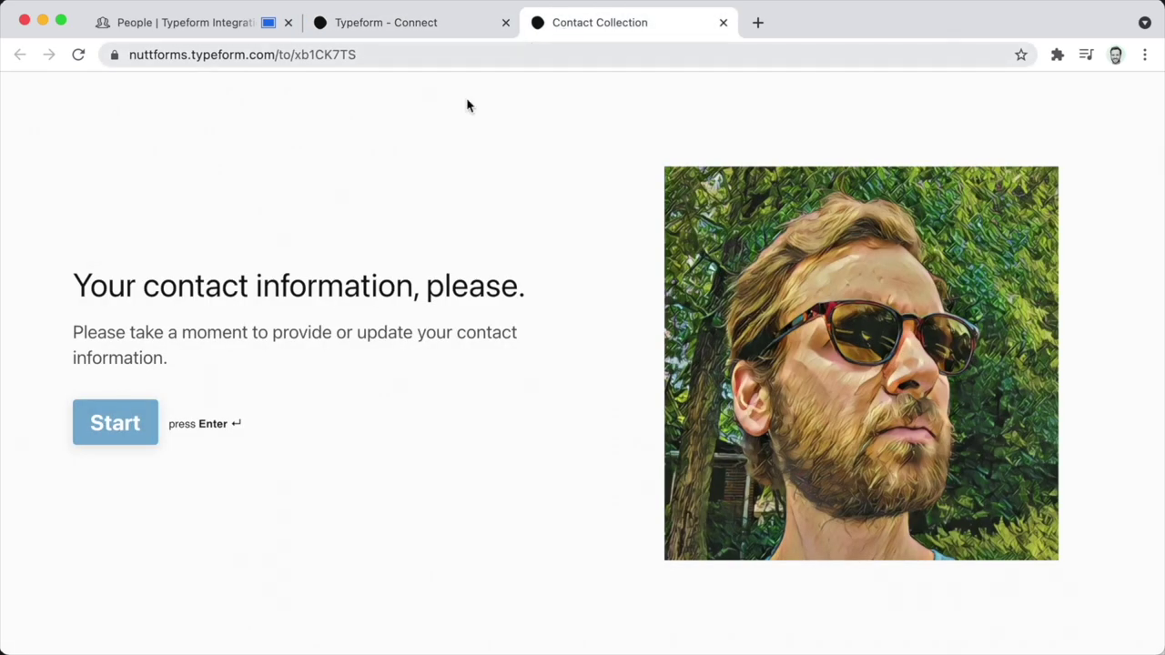
{"action": "left_click", "coordinate": [115, 423]}
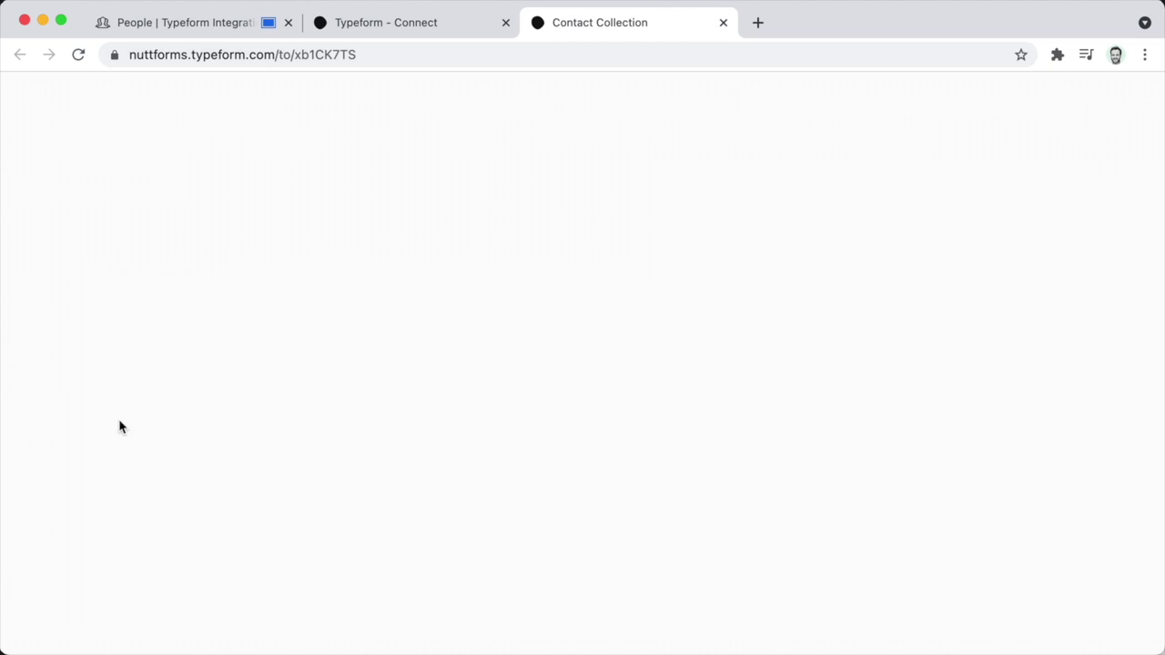
{"action": "type", "text": "a"}
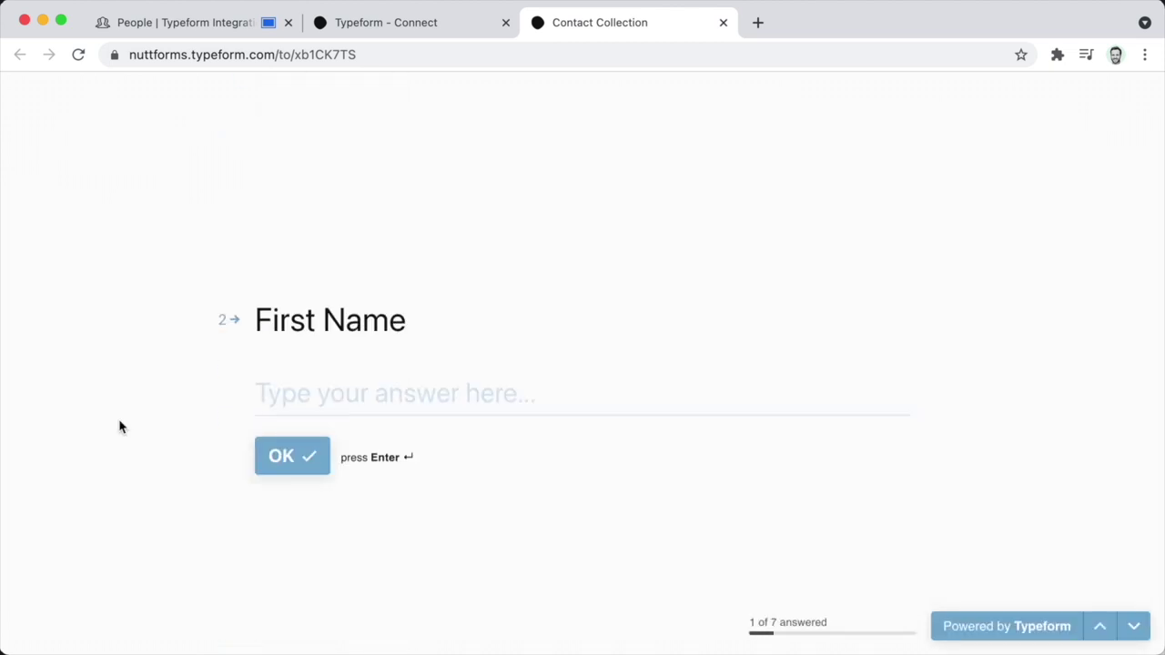
{"action": "type", "text": "Tim"}
{"action": "key", "text": "Return"}
{"action": "type", "text": "Cook"}
{"action": "key", "text": "Return"}
{"action": "key", "text": "Return"}
{"action": "key", "text": "Return"}
Enter the contact's birthday and mailing address, submit, and view the new row in People.
{"action": "type", "text": "0114"}
{"action": "type", "text": "1960"}
{"action": "key", "text": "Return"}
{"action": "type", "text": "1 Appl"}
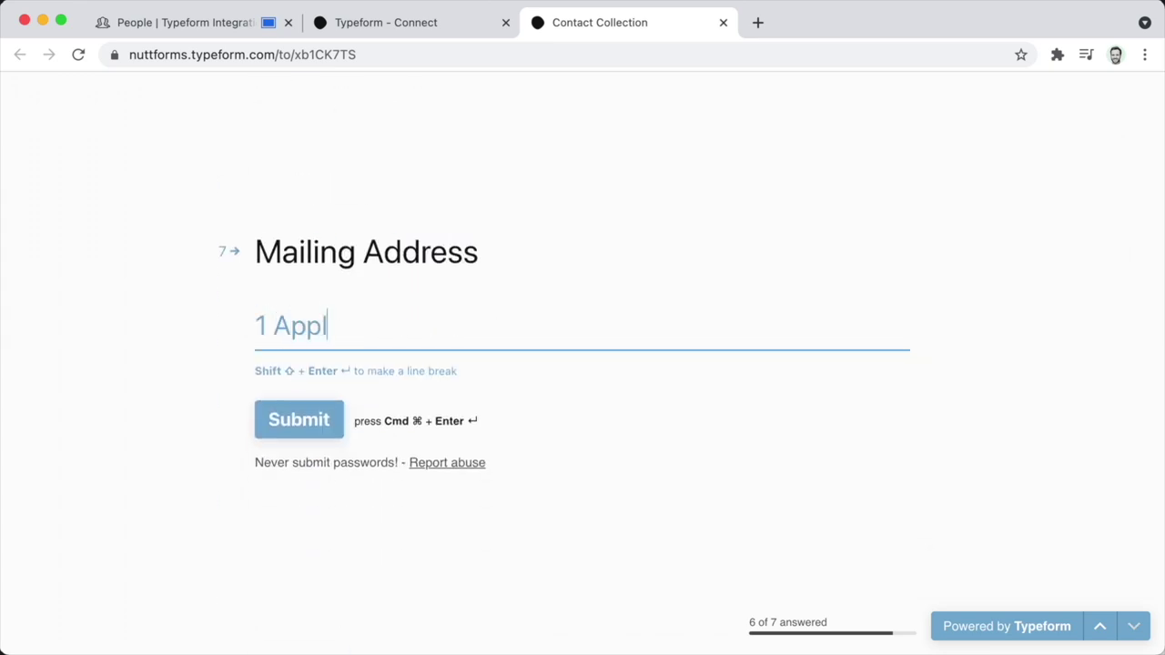
{"action": "type", "text": "e Way, Cupertino, CA 27493"}
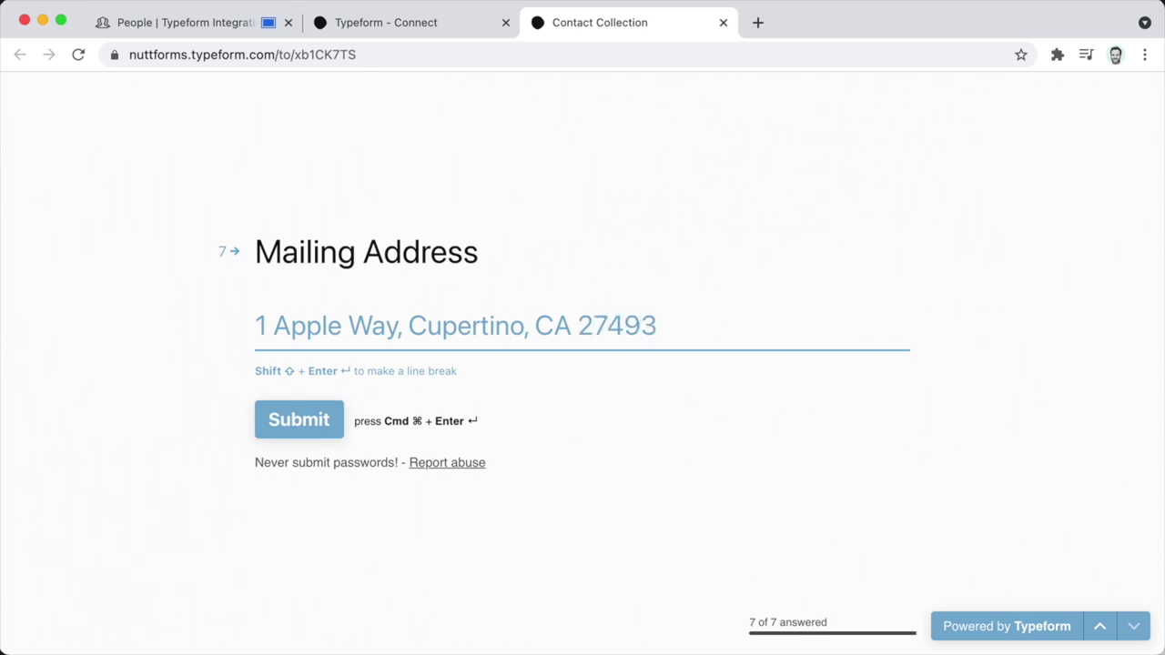
{"action": "key", "text": "super+Return"}
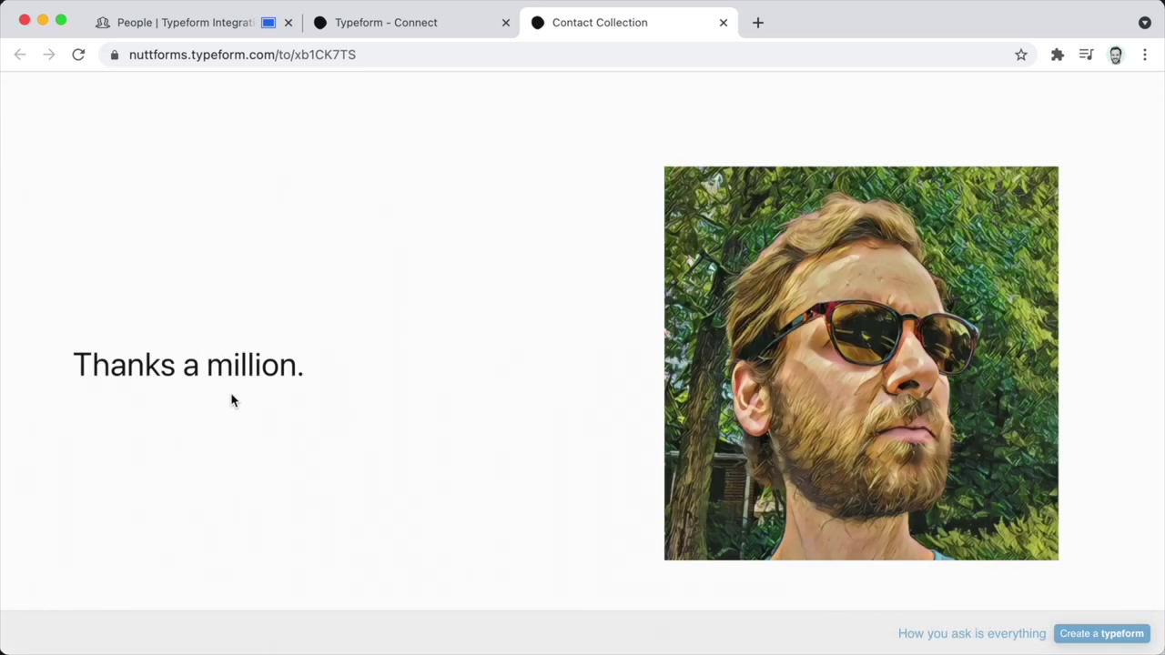
{"action": "left_click", "coordinate": [156, 28]}
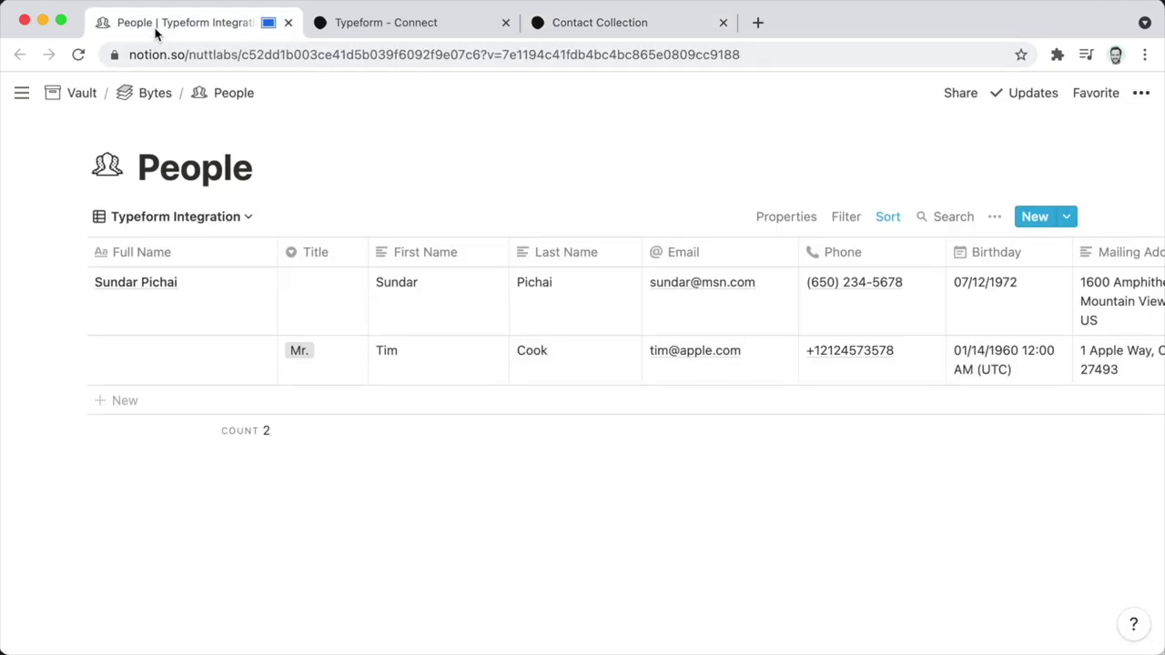
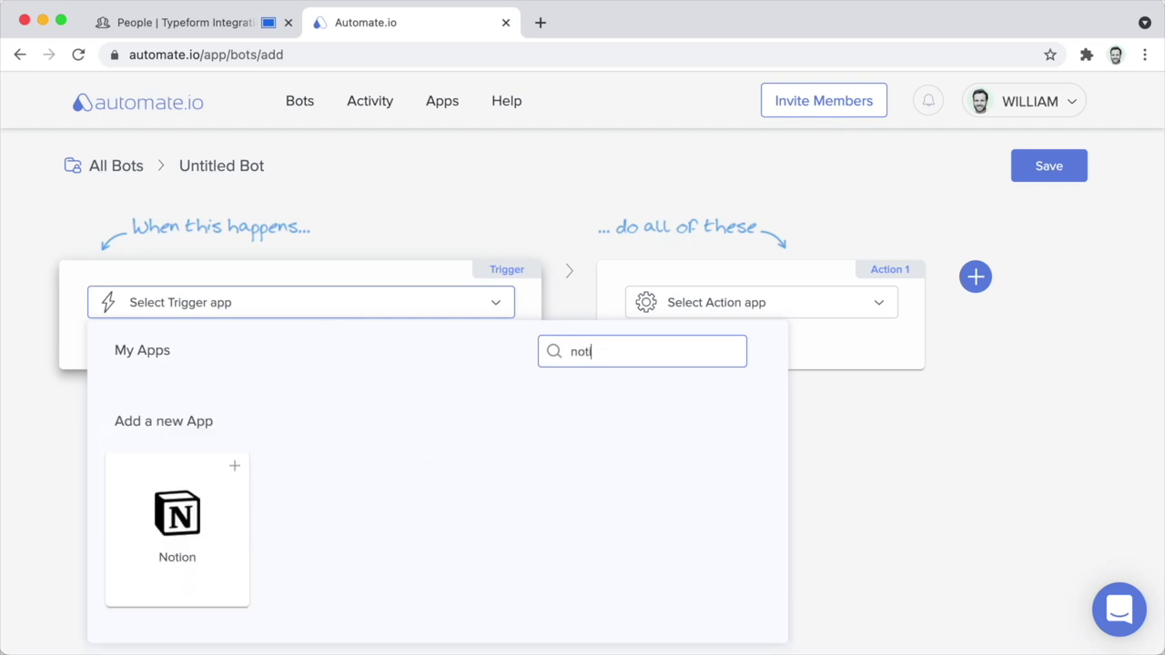
Authorize the Nutt Labs Notion workspace with access to all PRIVATE pages and save Notion as the trigger app.
{"action": "left_click", "coordinate": [175, 516]}
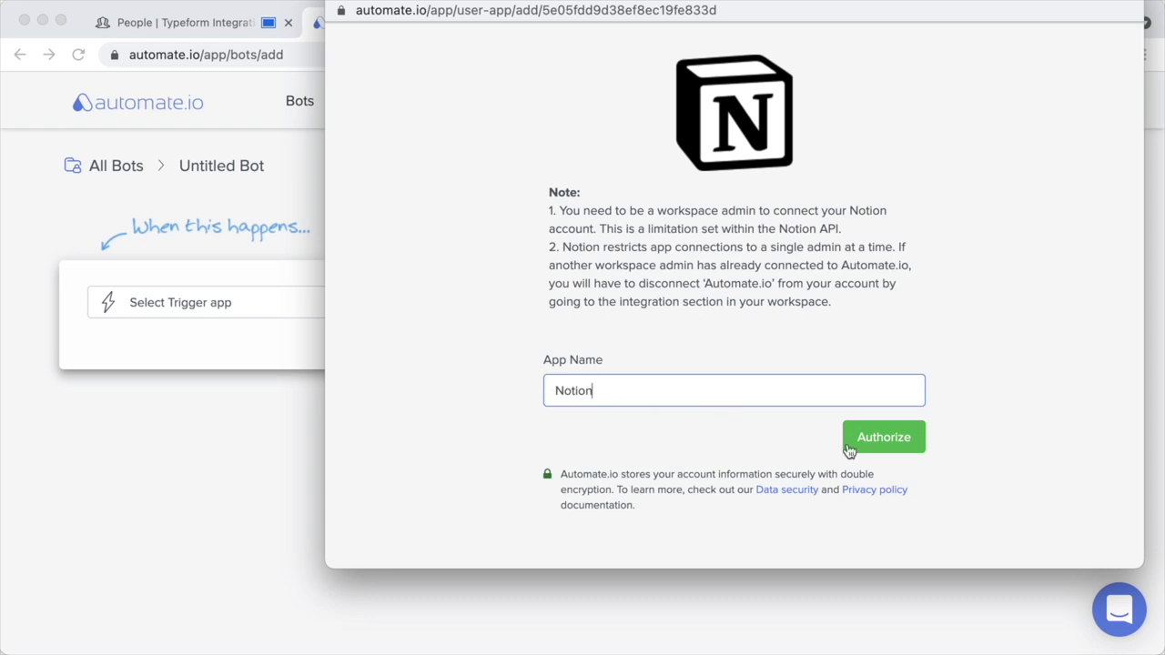
{"action": "left_click", "coordinate": [890, 446]}
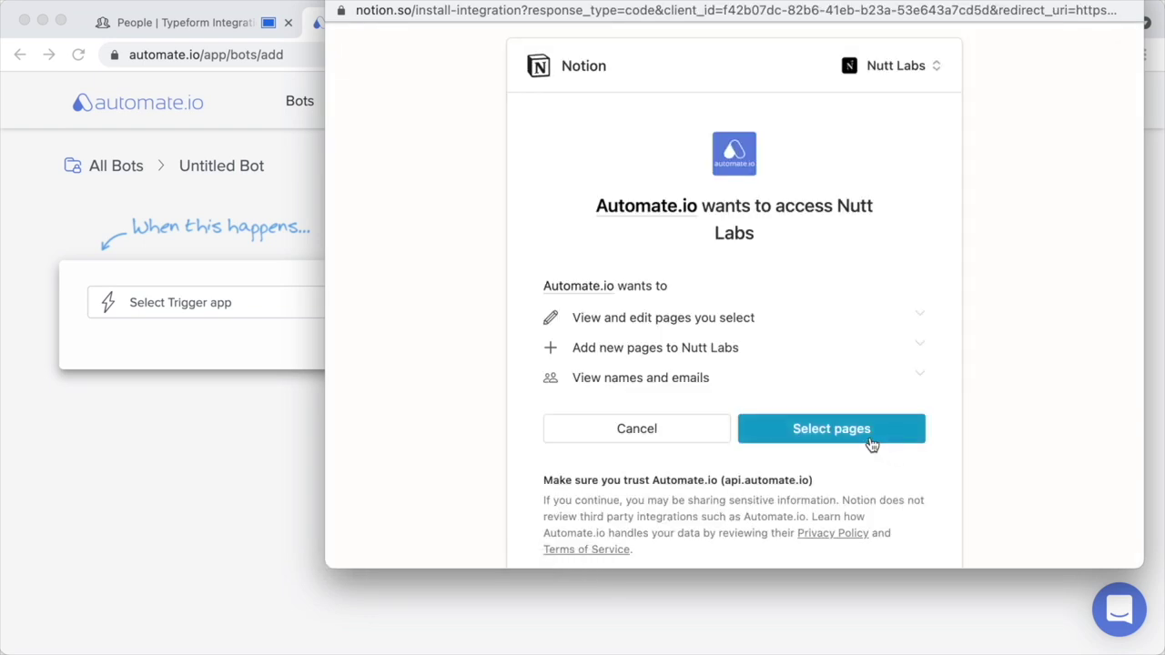
{"action": "left_click", "coordinate": [869, 439]}
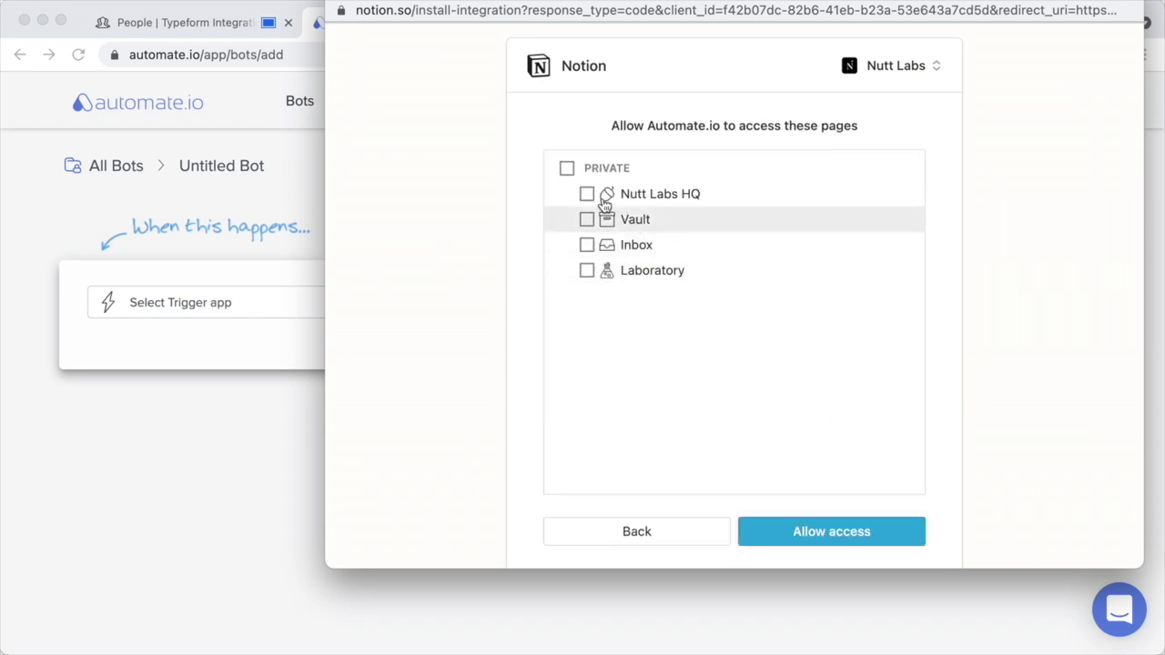
{"action": "left_click", "coordinate": [568, 170]}
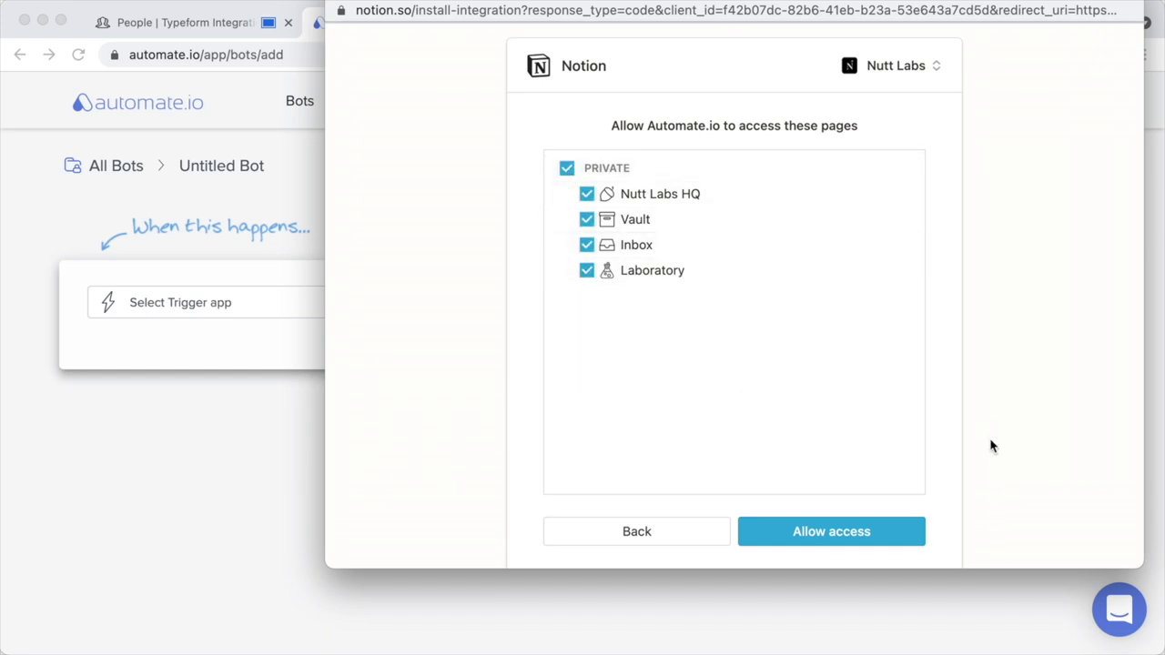
{"action": "left_click", "coordinate": [870, 535]}
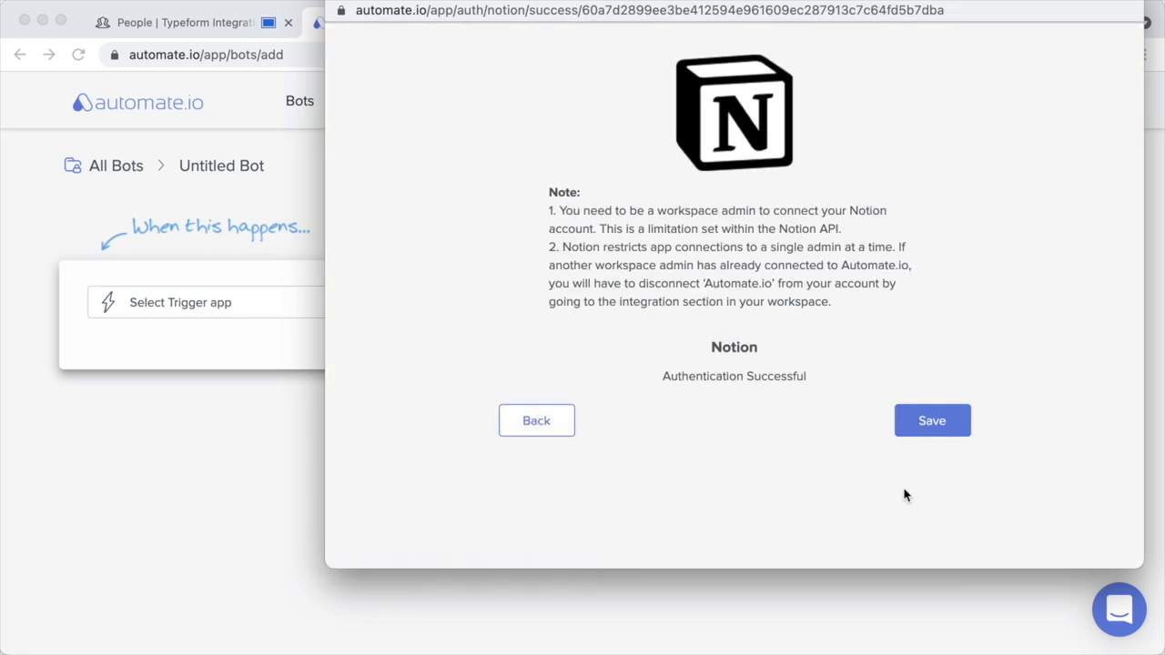
{"action": "left_click", "coordinate": [938, 430]}
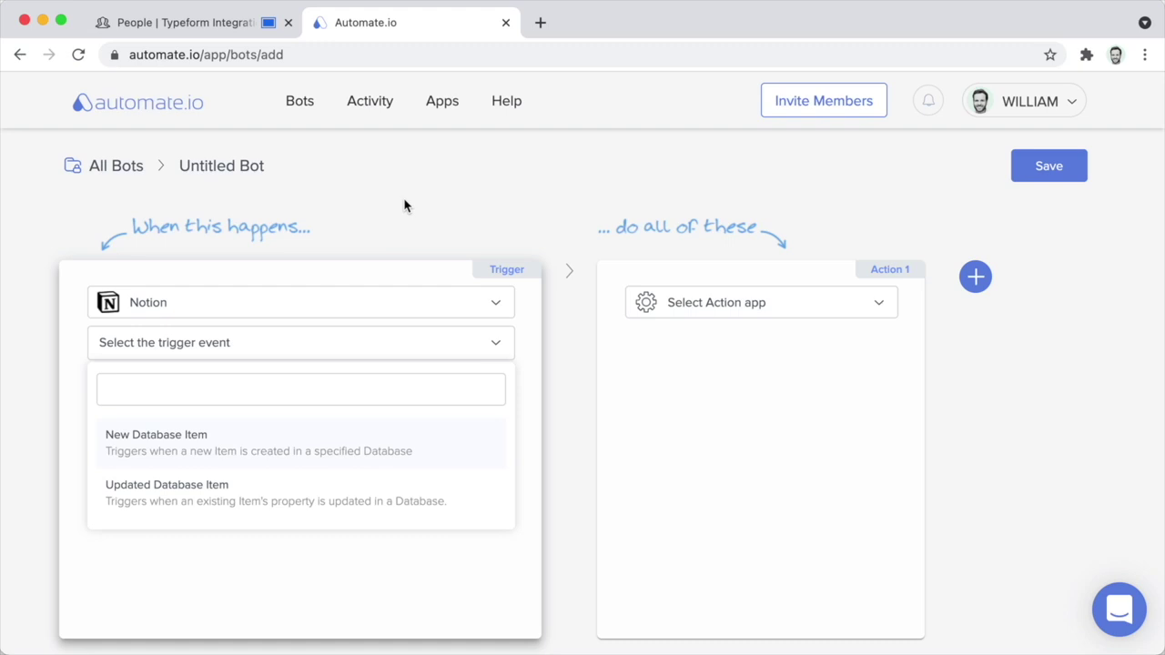
In People, insert a 'Created Time' column left of Mailing Address as a Created time property.
{"action": "left_click", "coordinate": [232, 25]}
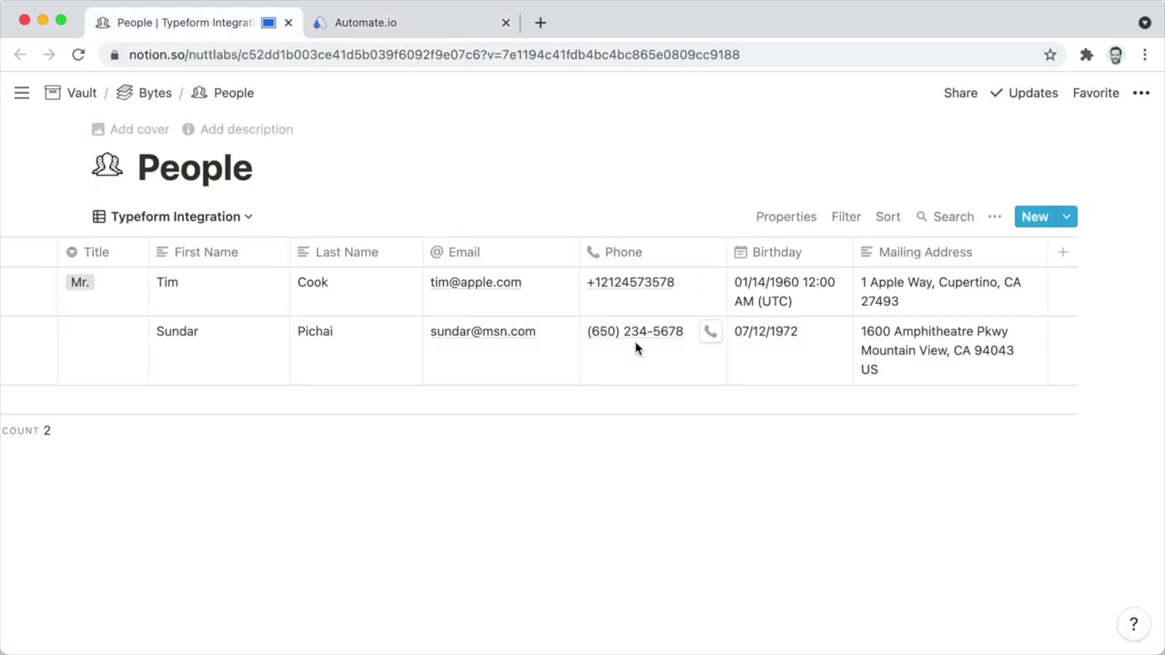
{"action": "left_click", "coordinate": [899, 261]}
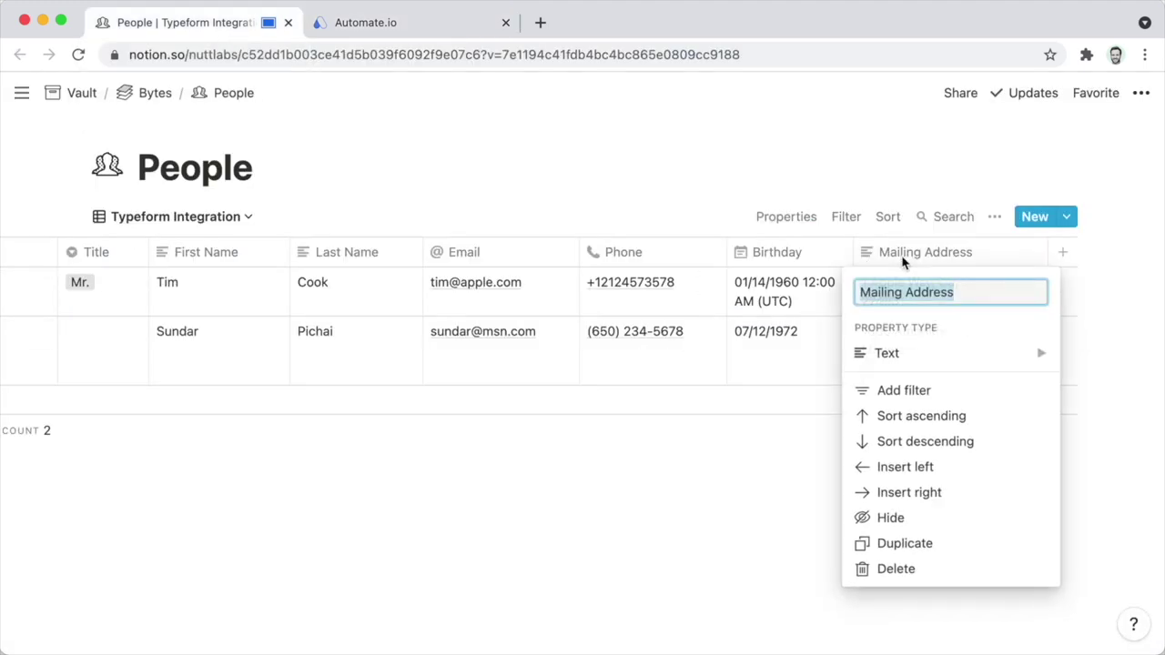
{"action": "left_click", "coordinate": [923, 466]}
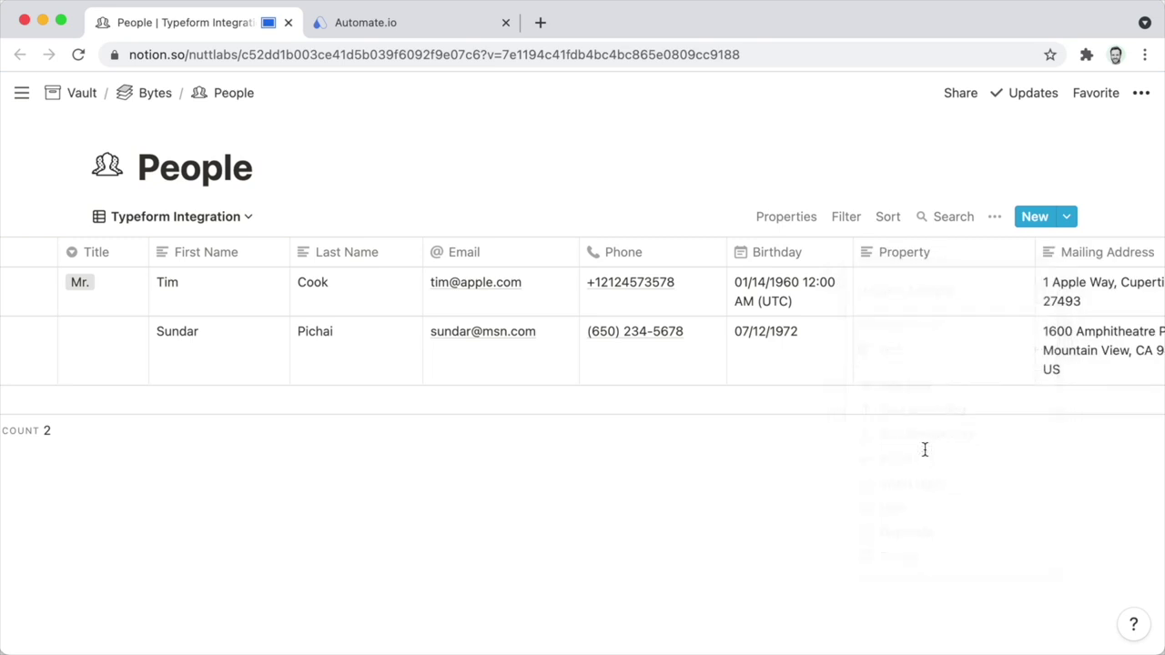
{"action": "left_click", "coordinate": [915, 252]}
{"action": "type", "text": "C"}
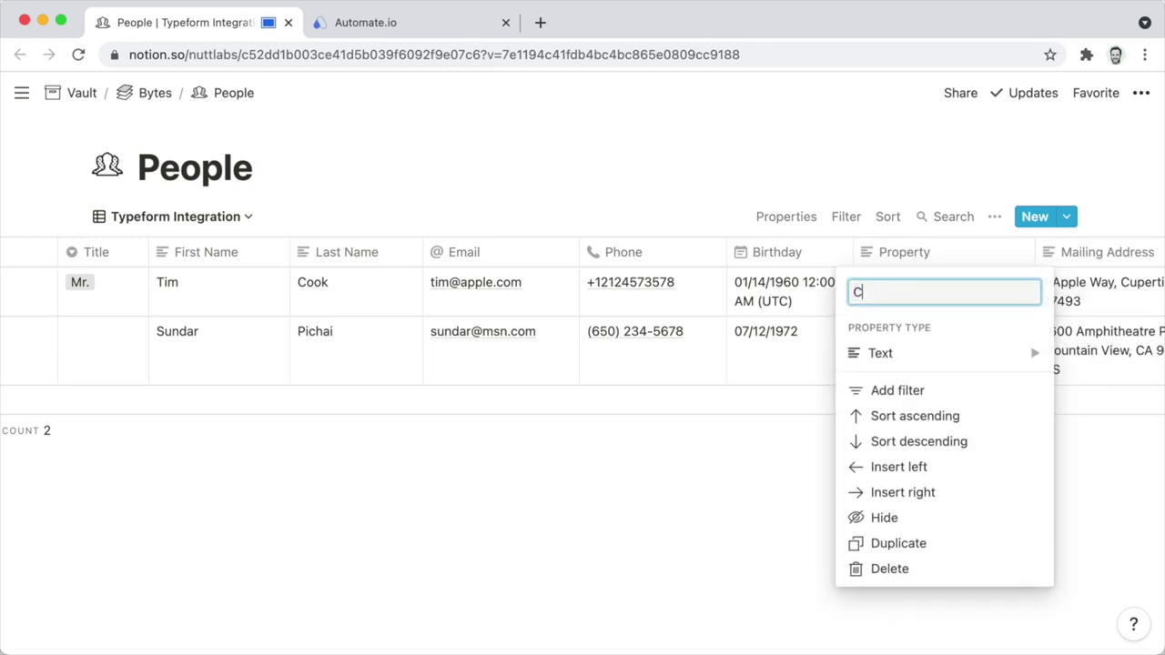
{"action": "type", "text": "reated Time"}
{"action": "left_click", "coordinate": [905, 361]}
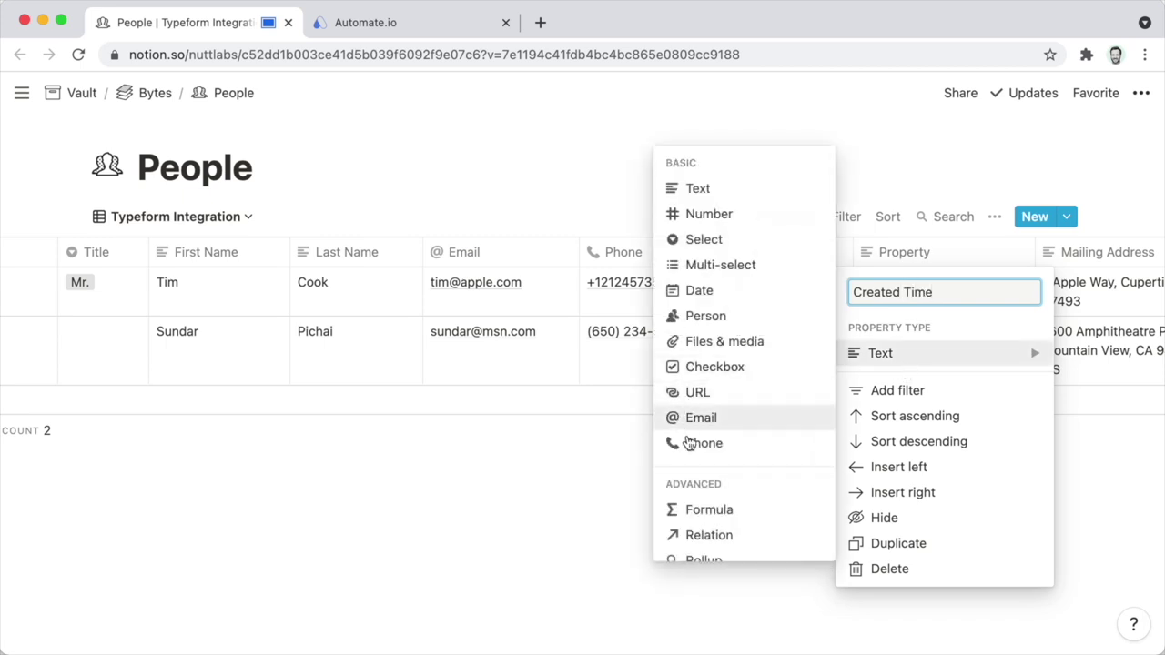
{"action": "scroll", "coordinate": [698, 474], "scroll_direction": "down", "scroll_amount": 3}
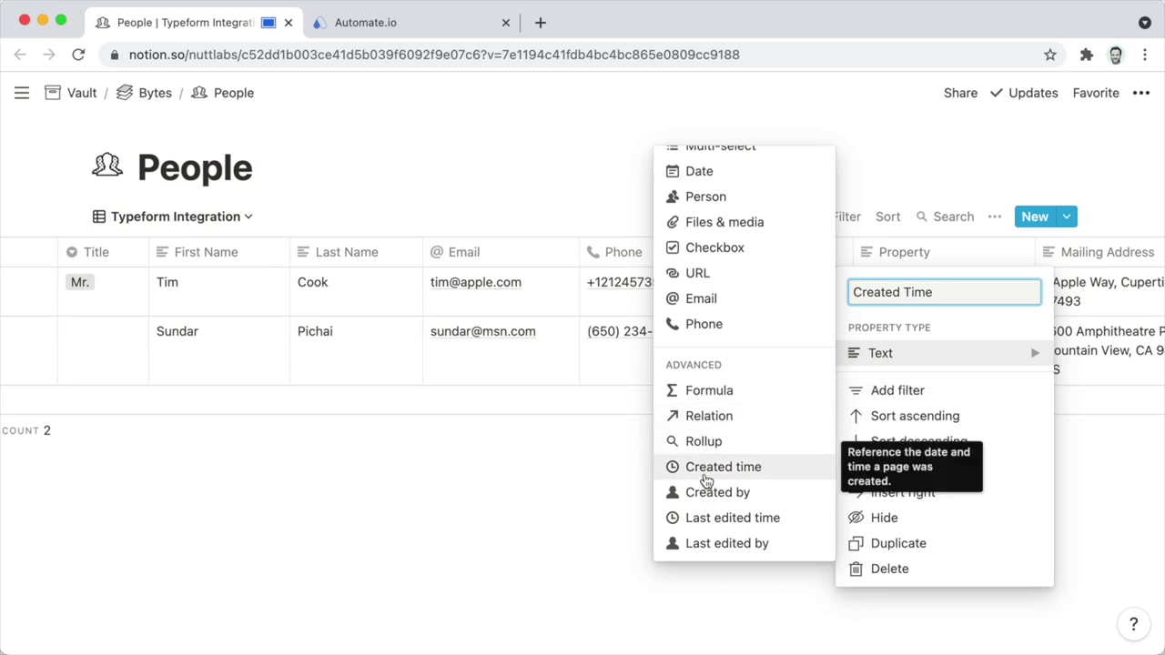
{"action": "left_click", "coordinate": [709, 476]}
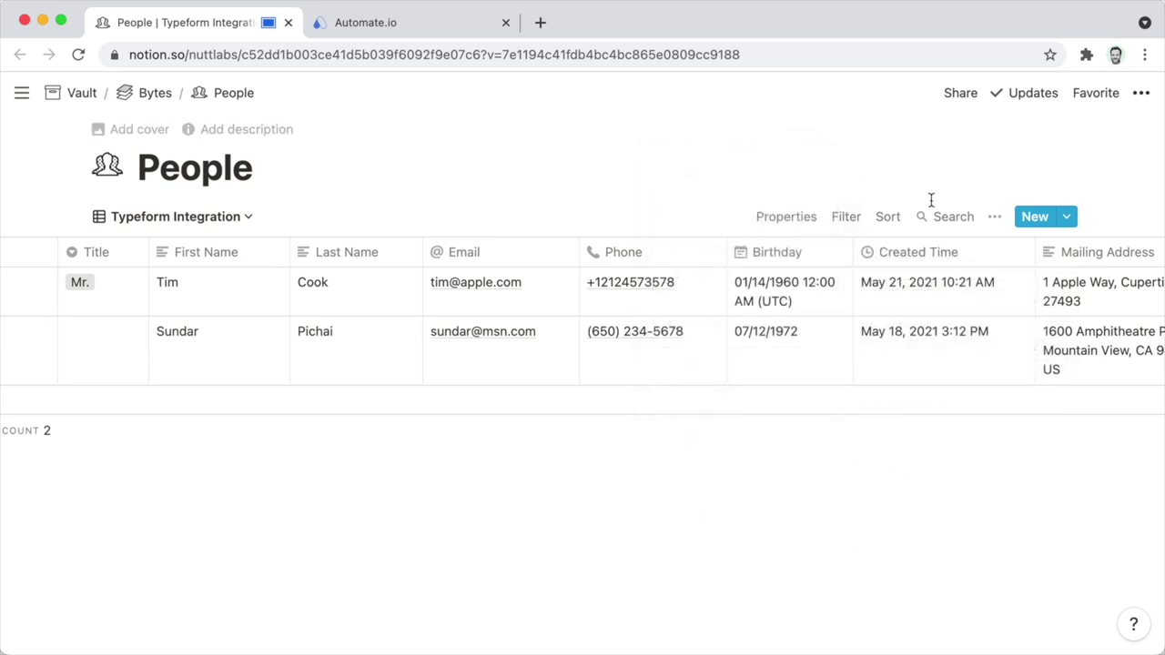
Insert a 'Last Edited Time' column left of Created Time as a Last edited time property.
{"action": "left_click", "coordinate": [967, 253]}
{"action": "left_click", "coordinate": [921, 467]}
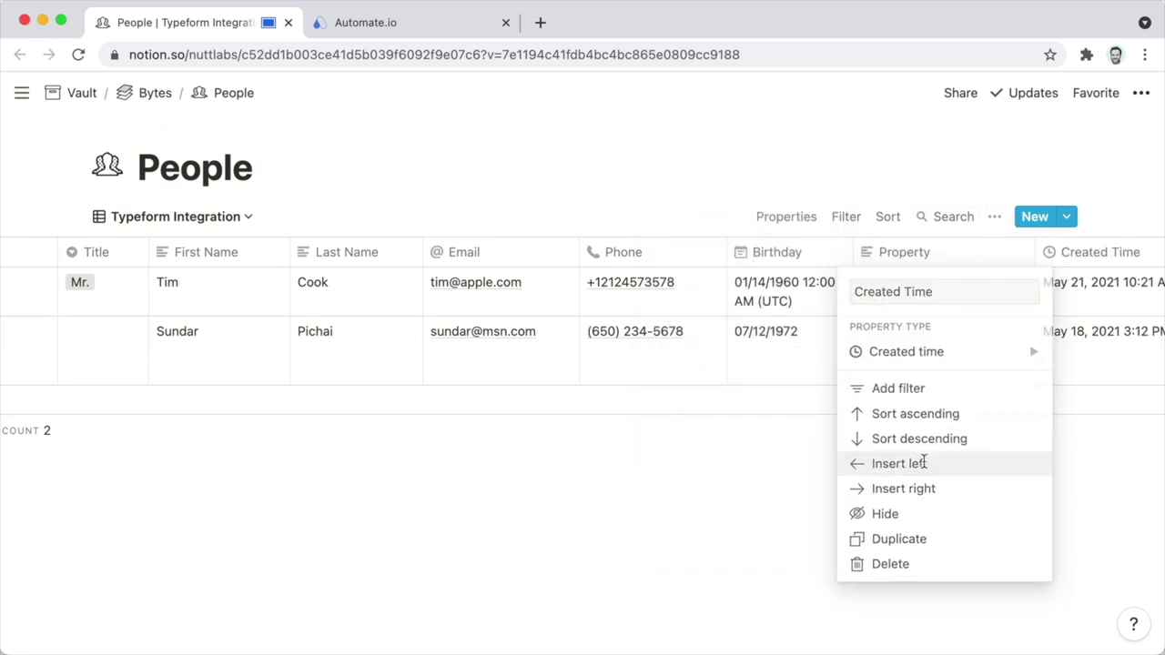
{"action": "left_click", "coordinate": [890, 262]}
{"action": "type", "text": "L"}
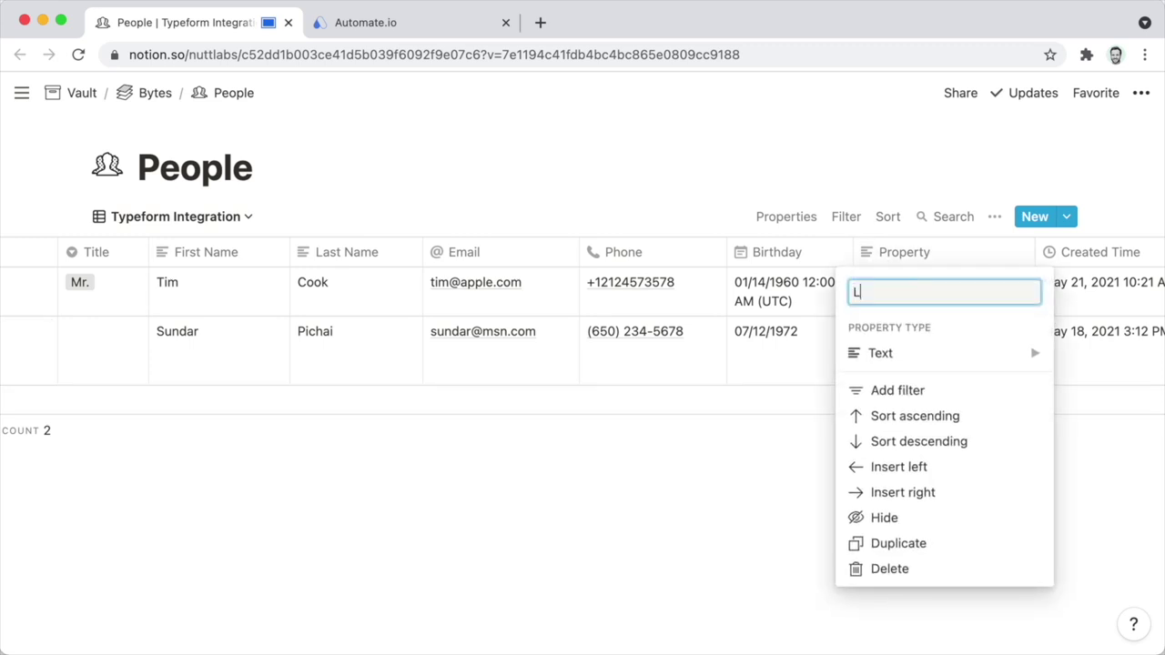
{"action": "type", "text": "ast Edited Time"}
{"action": "mouse_move", "coordinate": [884, 354]}
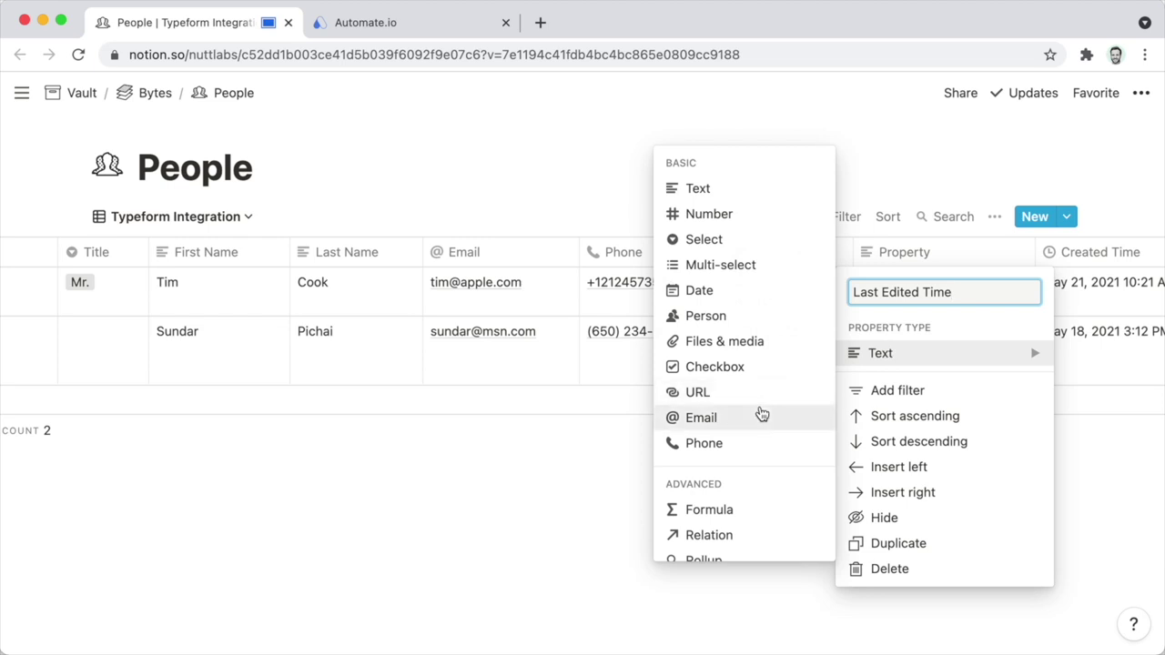
{"action": "scroll", "coordinate": [762, 415], "scroll_direction": "down", "scroll_amount": 3}
{"action": "left_click", "coordinate": [749, 523]}
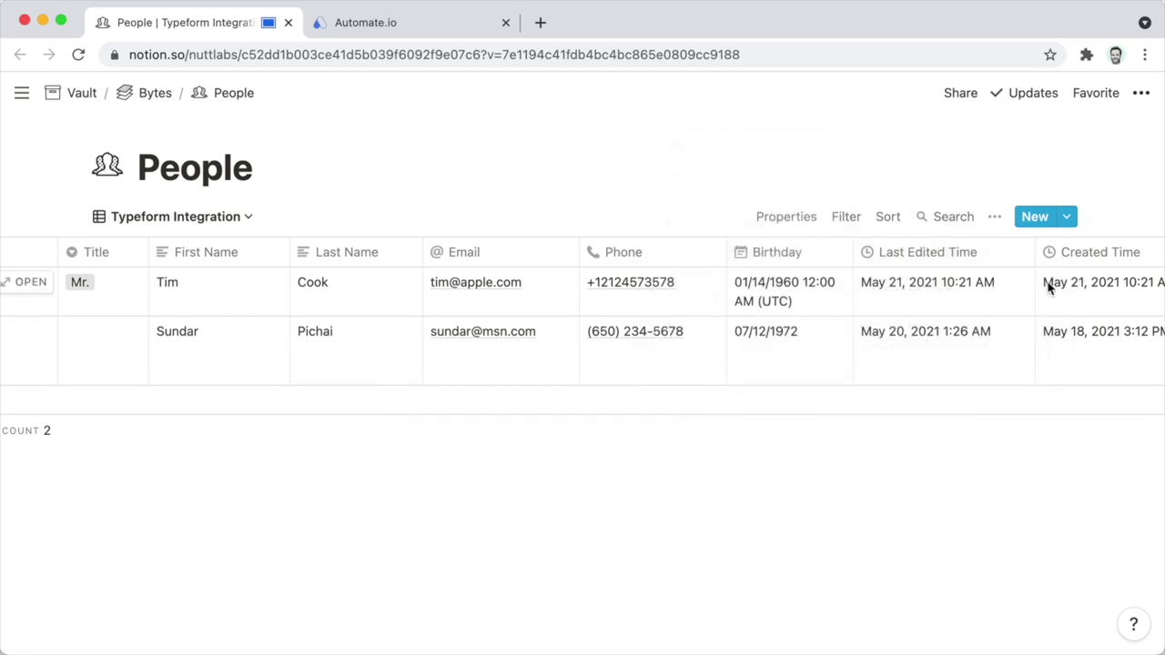
Hide the Last Edited Time and Created Time columns from the table view.
{"action": "scroll", "coordinate": [1043, 298], "scroll_direction": "right", "scroll_amount": 3}
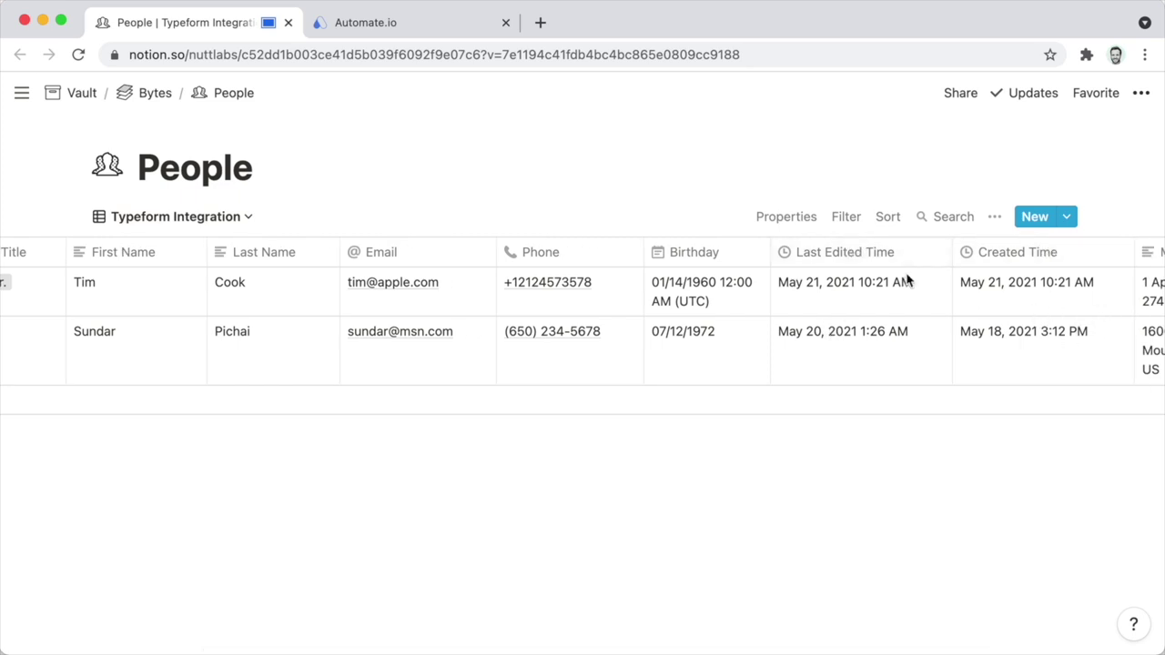
{"action": "left_click", "coordinate": [825, 254]}
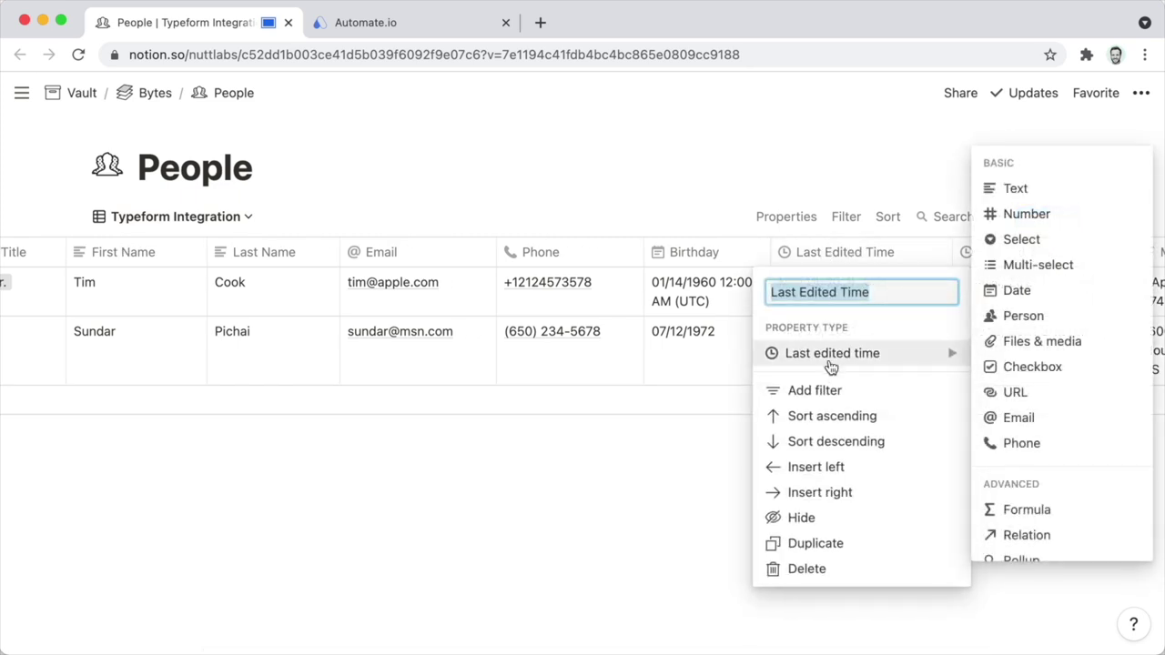
{"action": "left_click", "coordinate": [809, 526]}
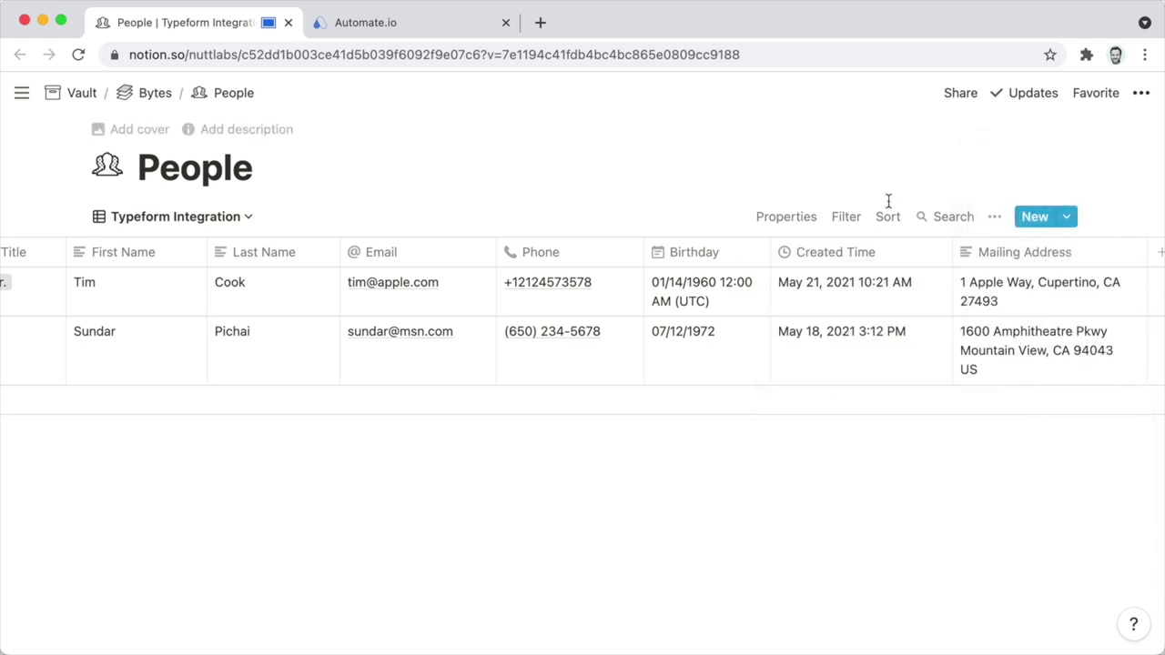
{"action": "left_click", "coordinate": [872, 254]}
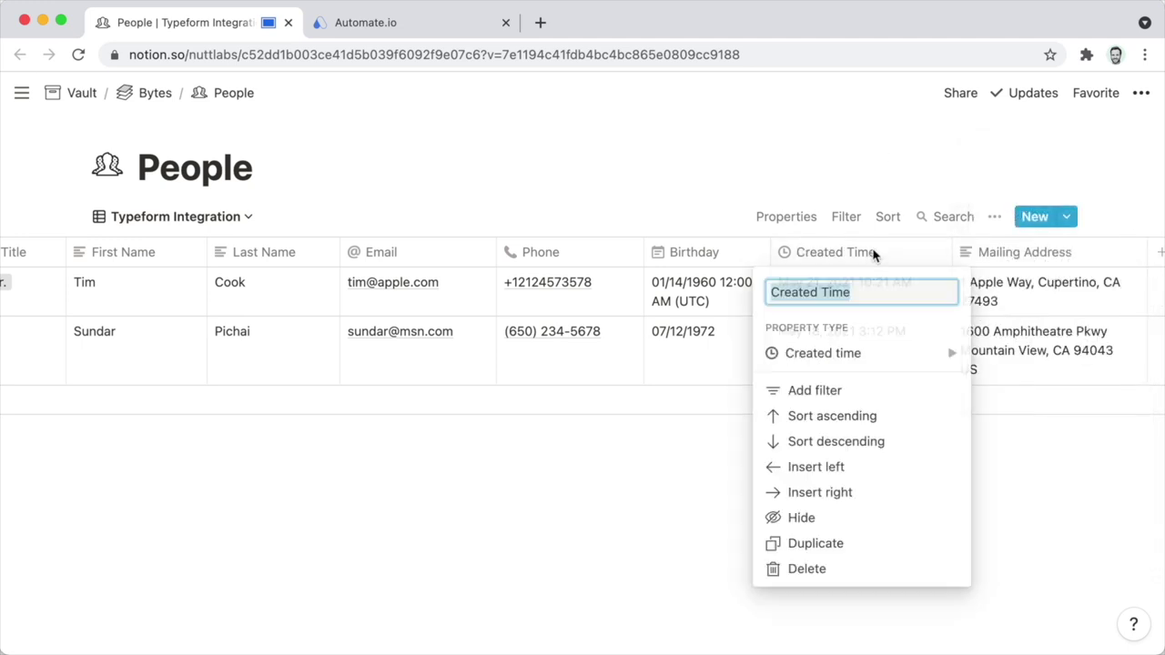
{"action": "left_click", "coordinate": [875, 518]}
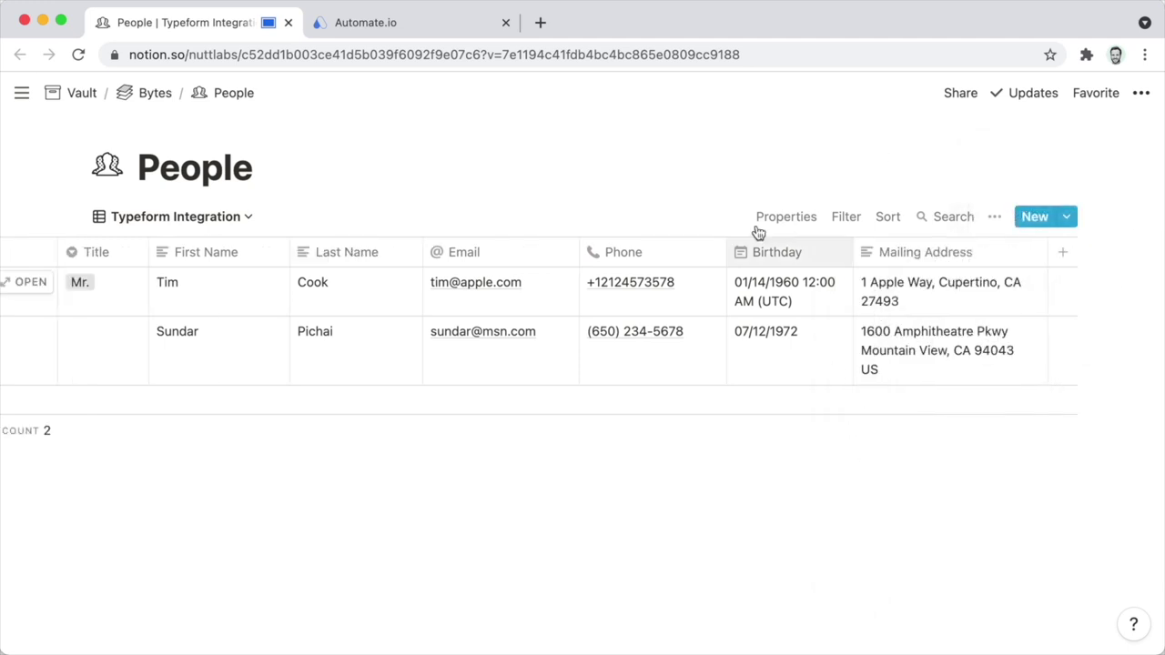
Create a new Notion integration named 'Zapier → Nutt Labs'.
{"action": "left_click", "coordinate": [359, 26]}
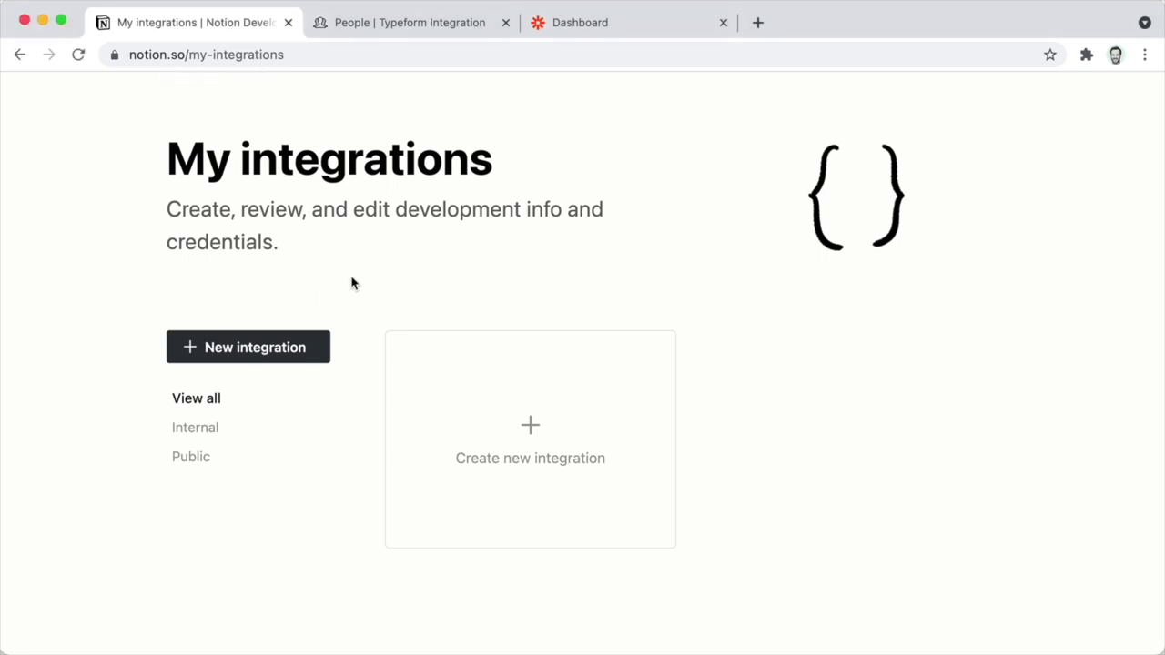
{"action": "left_click", "coordinate": [287, 346]}
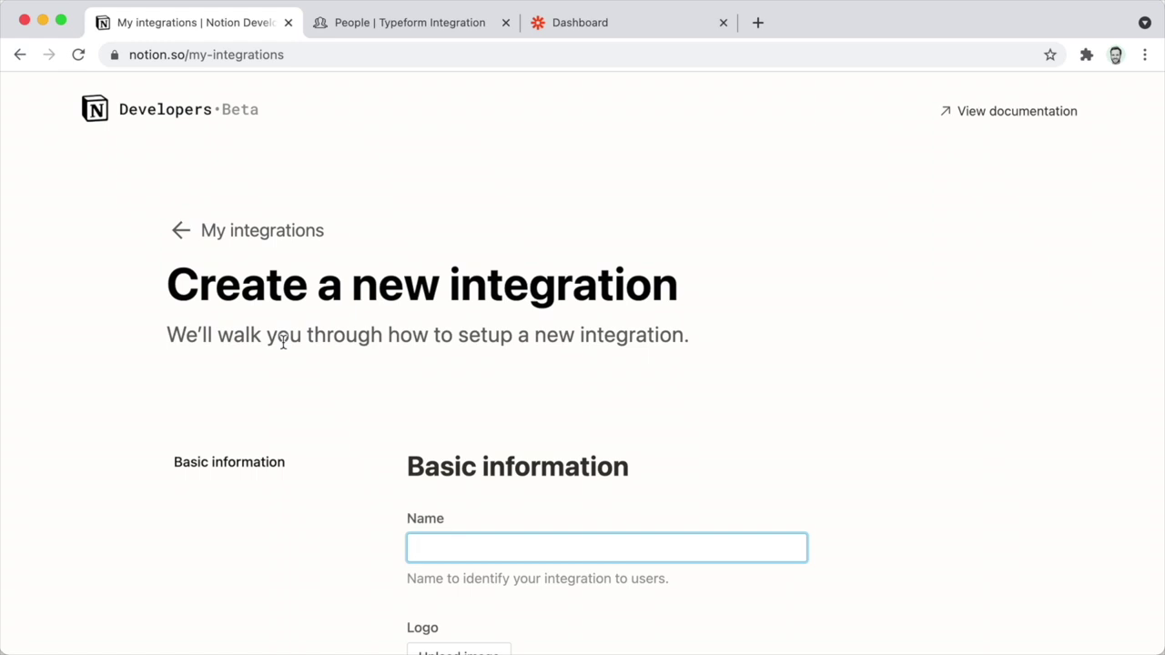
{"action": "scroll", "coordinate": [283, 344], "scroll_direction": "down", "scroll_amount": 5}
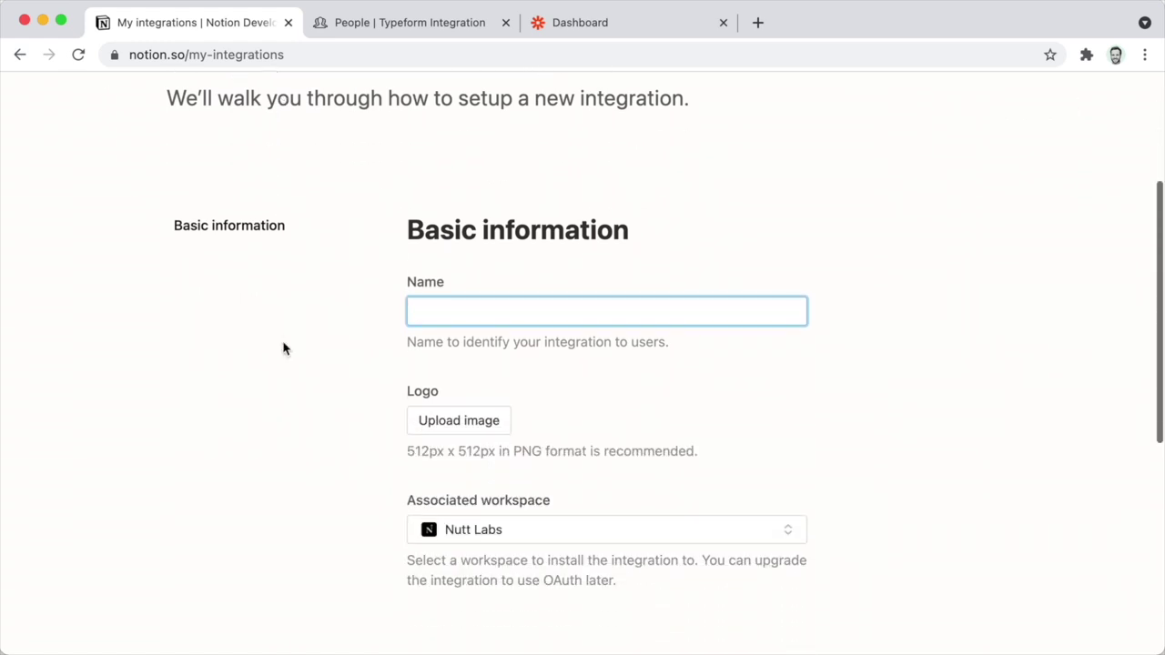
{"action": "type", "text": "Zapier "}
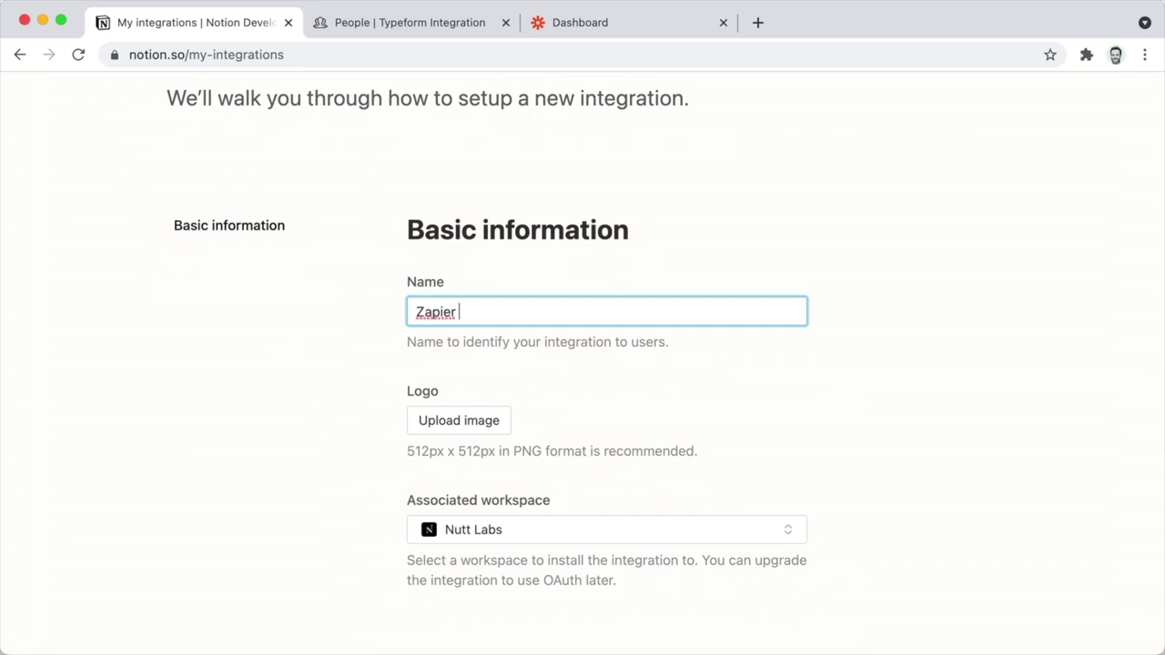
{"action": "type", "text": "→ Nutt Labs"}
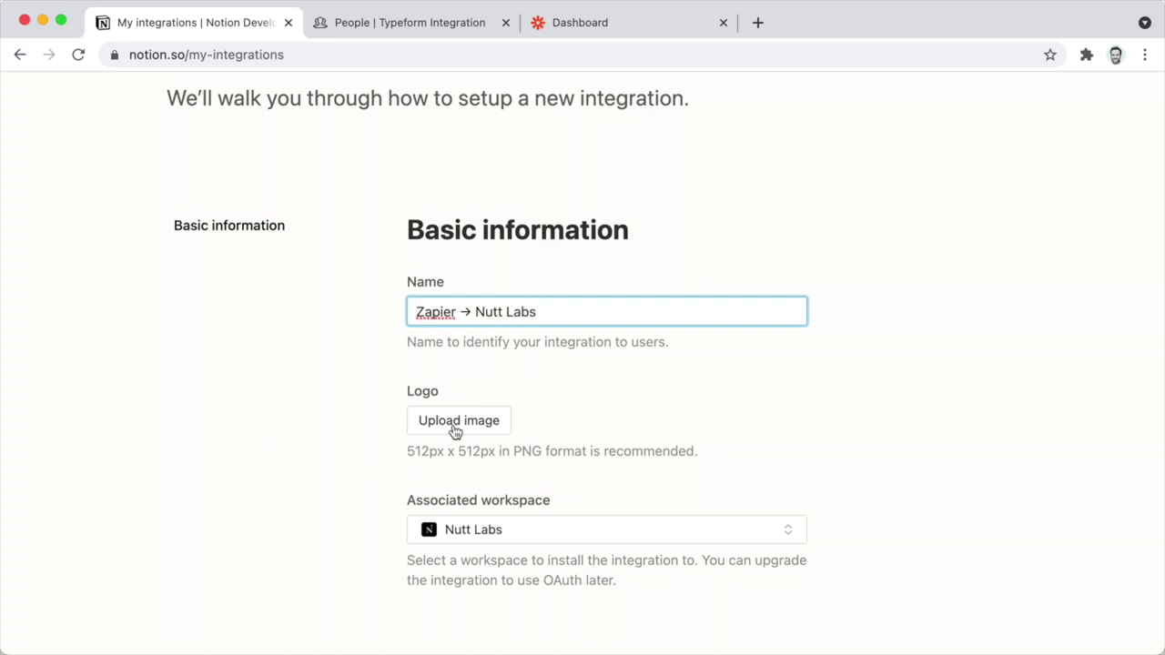
{"action": "scroll", "coordinate": [386, 431], "scroll_direction": "down", "scroll_amount": 3}
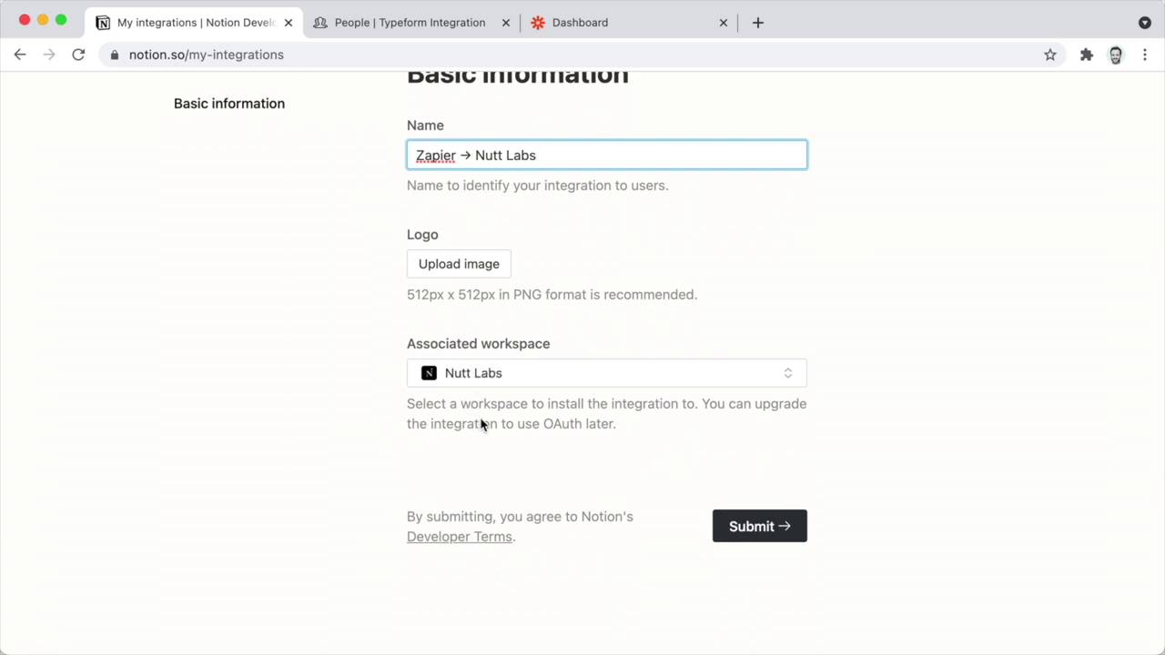
{"action": "left_click", "coordinate": [748, 535]}
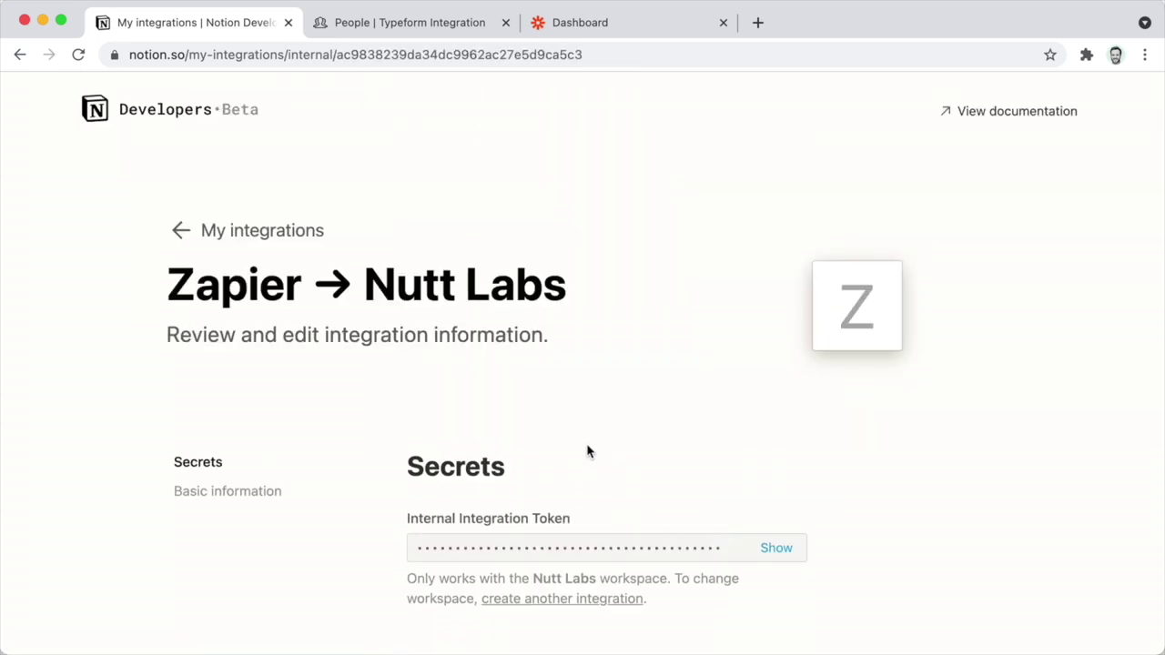
Reveal and copy the integration's internal token, then return to the People database.
{"action": "scroll", "coordinate": [588, 450], "scroll_direction": "down", "scroll_amount": 3}
{"action": "scroll", "coordinate": [589, 443], "scroll_direction": "down", "scroll_amount": 1}
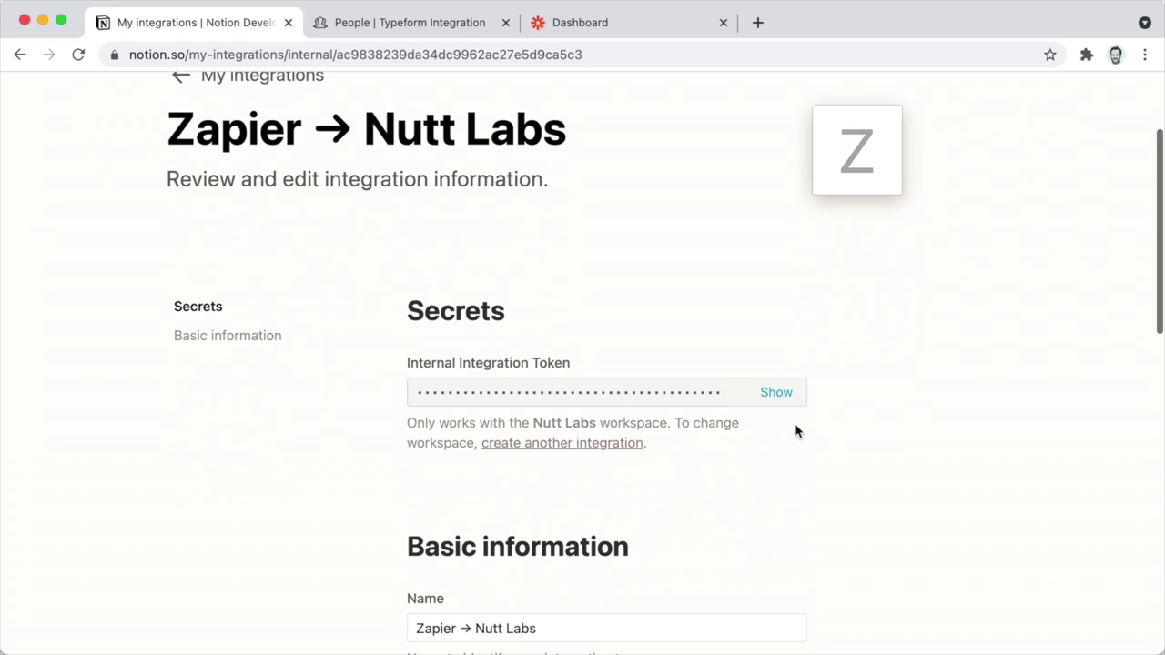
{"action": "left_click", "coordinate": [777, 393]}
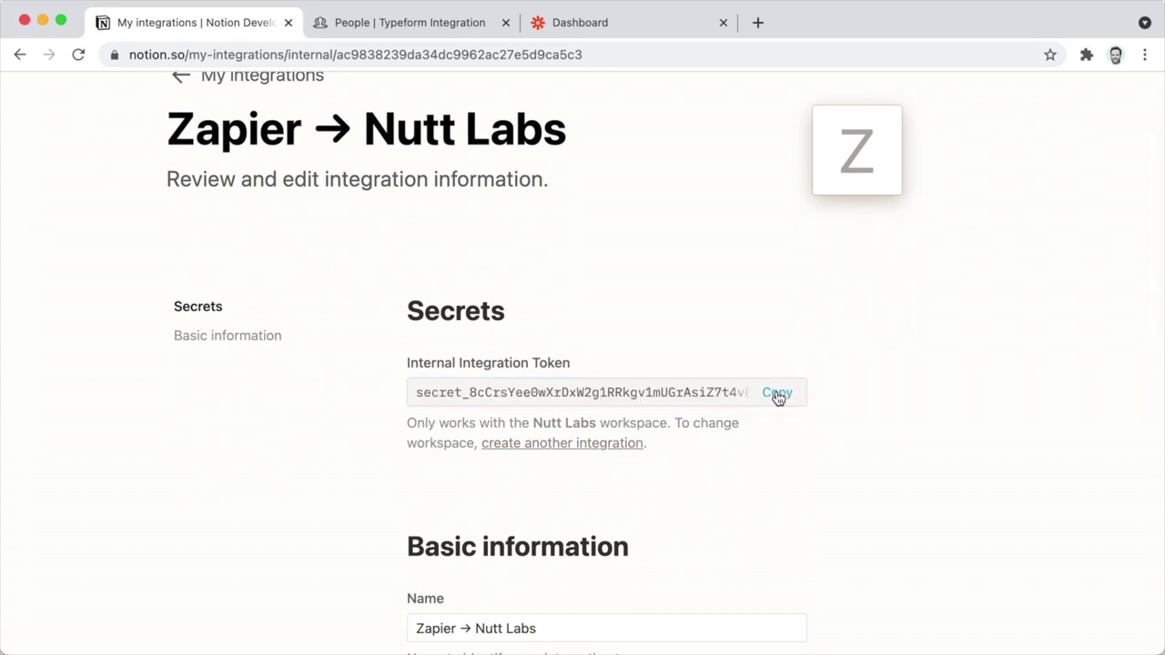
{"action": "left_click", "coordinate": [777, 394]}
{"action": "left_click", "coordinate": [363, 27]}
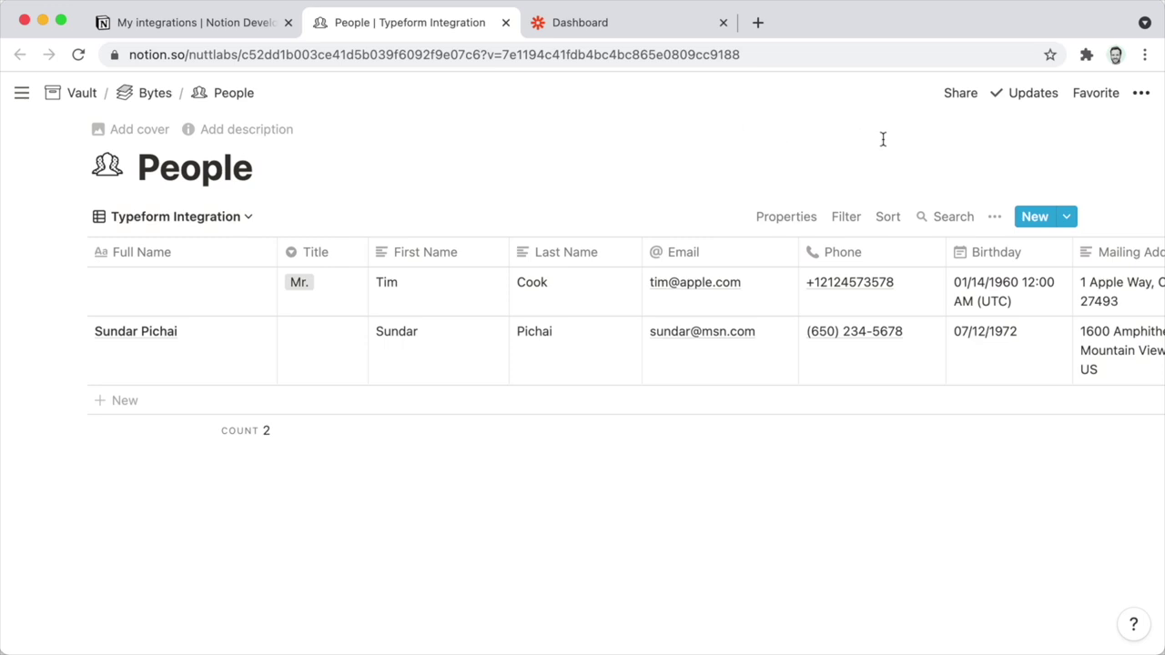
Invite the 'Zapier → Nutt Labs' integration to the People database through Share.
{"action": "left_click", "coordinate": [963, 95]}
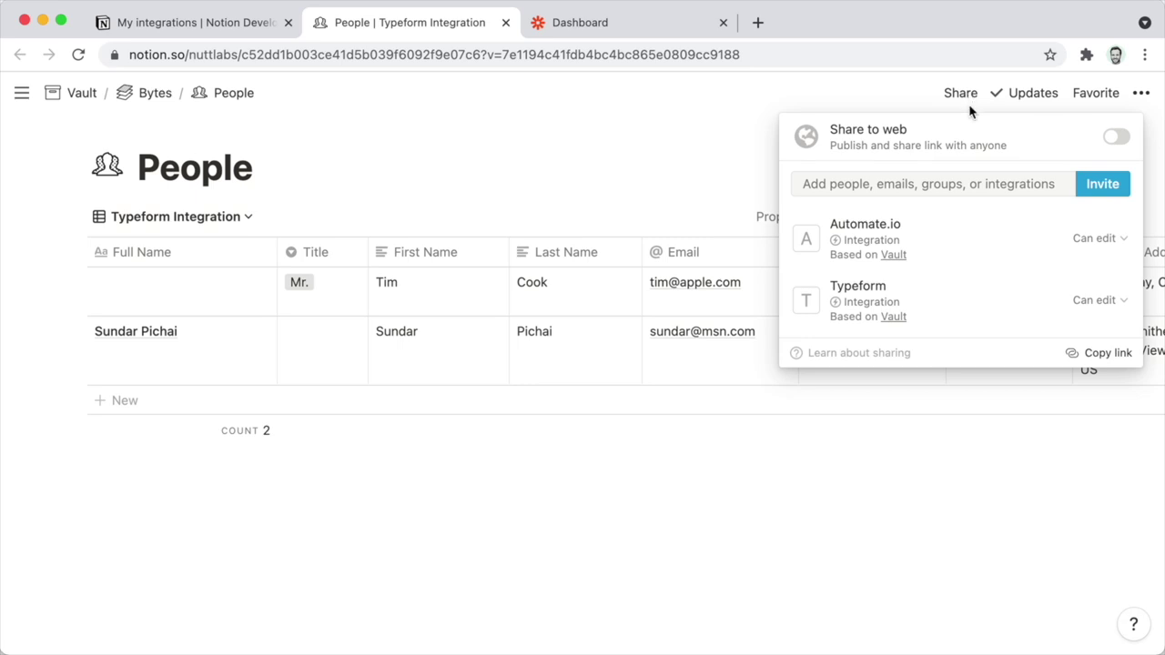
{"action": "mouse_move", "coordinate": [981, 159]}
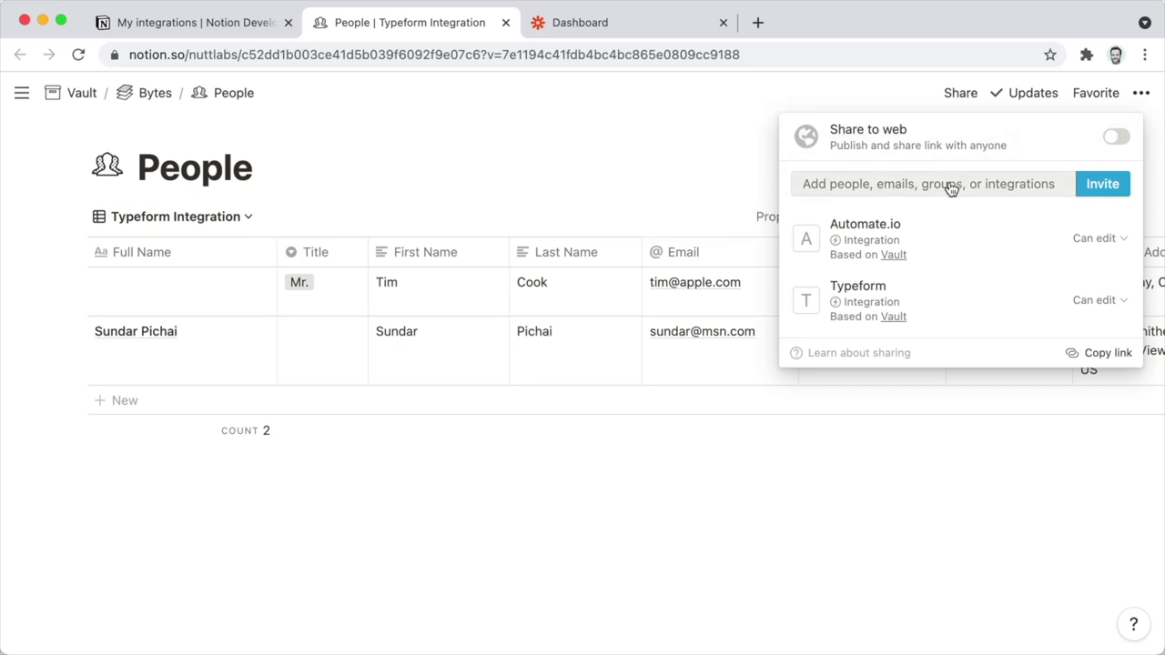
{"action": "left_click", "coordinate": [949, 182]}
{"action": "scroll", "coordinate": [502, 367], "scroll_direction": "down", "scroll_amount": 3}
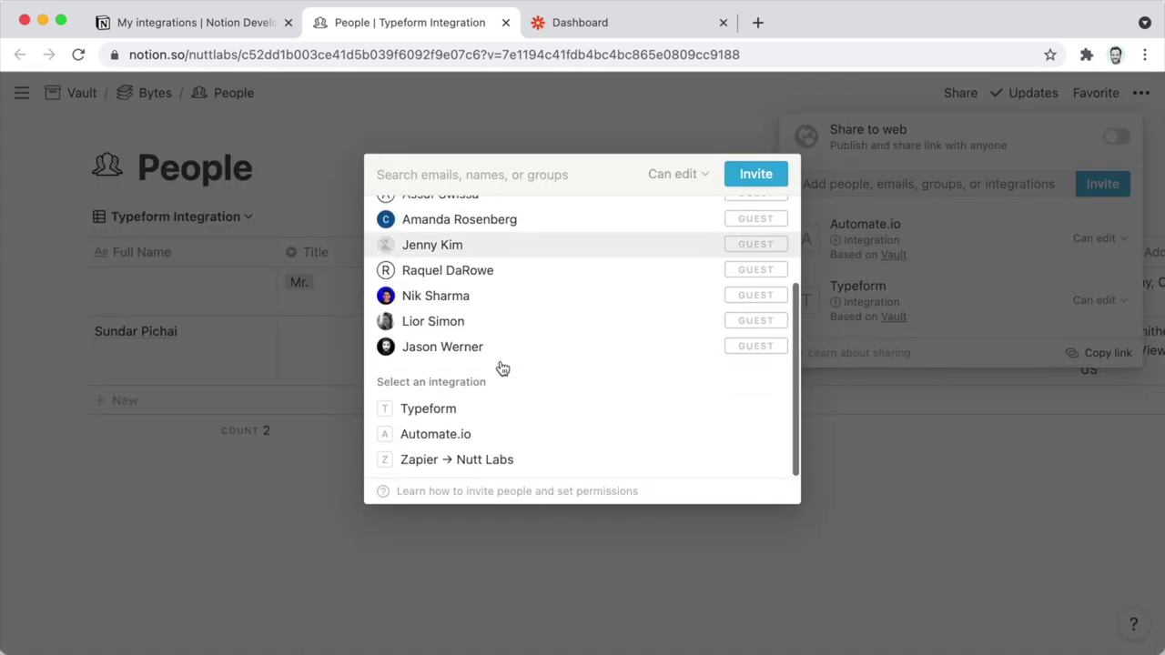
{"action": "left_click", "coordinate": [500, 462]}
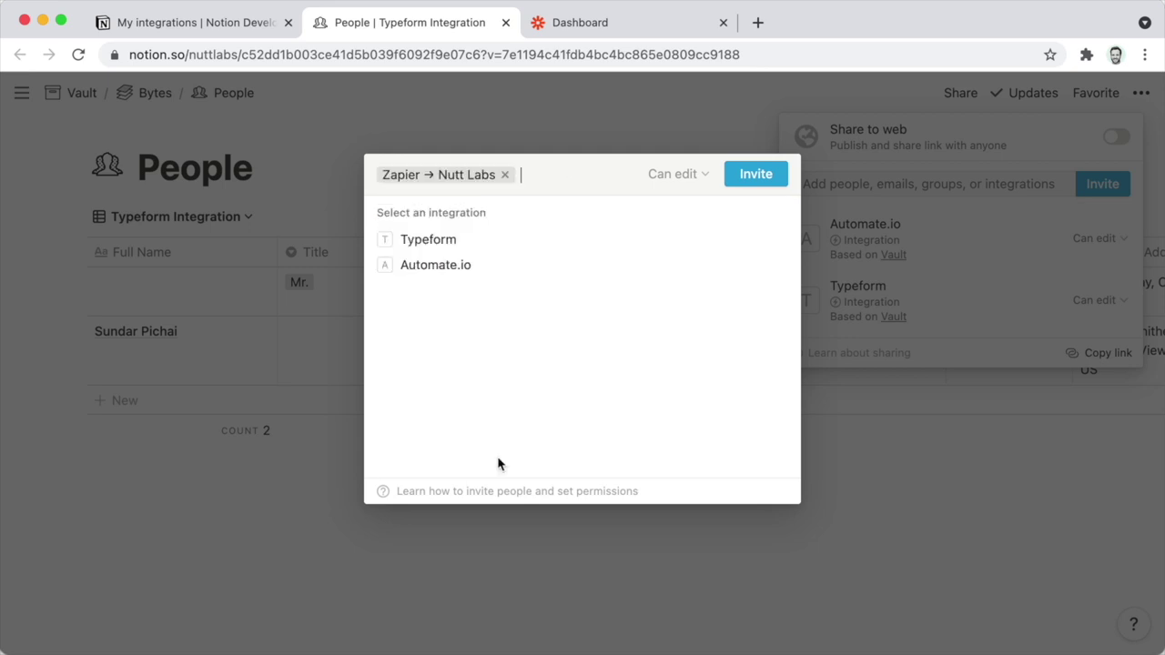
{"action": "left_click", "coordinate": [751, 183]}
{"action": "left_click", "coordinate": [621, 146]}
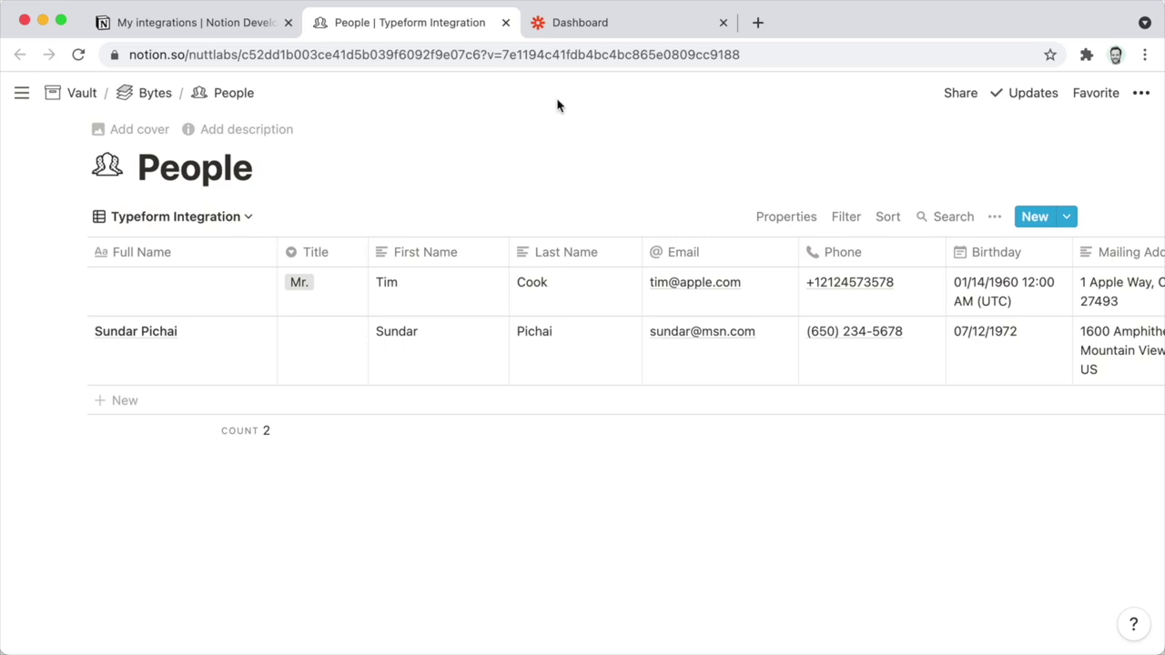
Start a new Zap with Notion's New Database Item as the trigger event.
{"action": "left_click", "coordinate": [565, 27]}
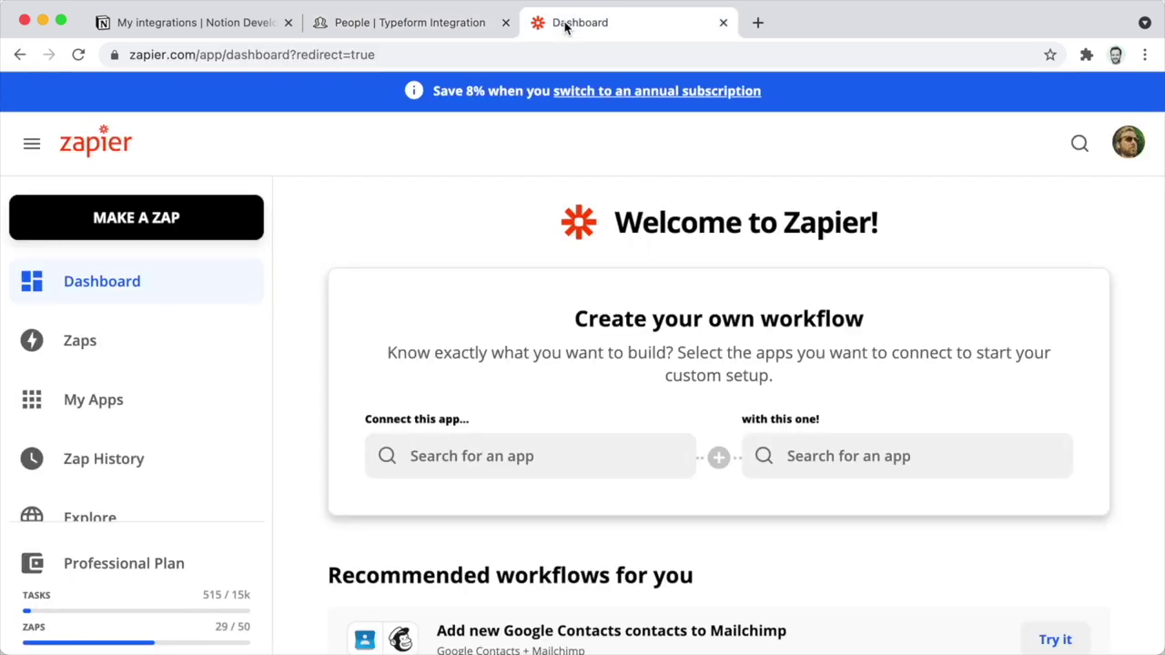
{"action": "left_click", "coordinate": [180, 222]}
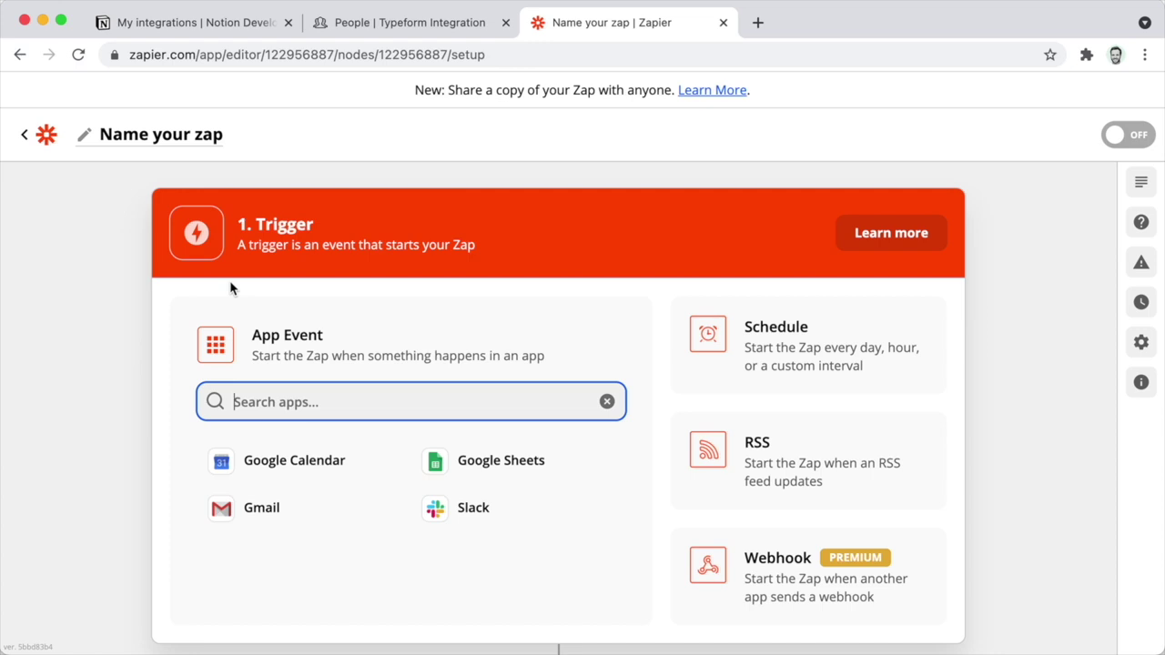
{"action": "scroll", "coordinate": [230, 287], "scroll_direction": "down", "scroll_amount": 2}
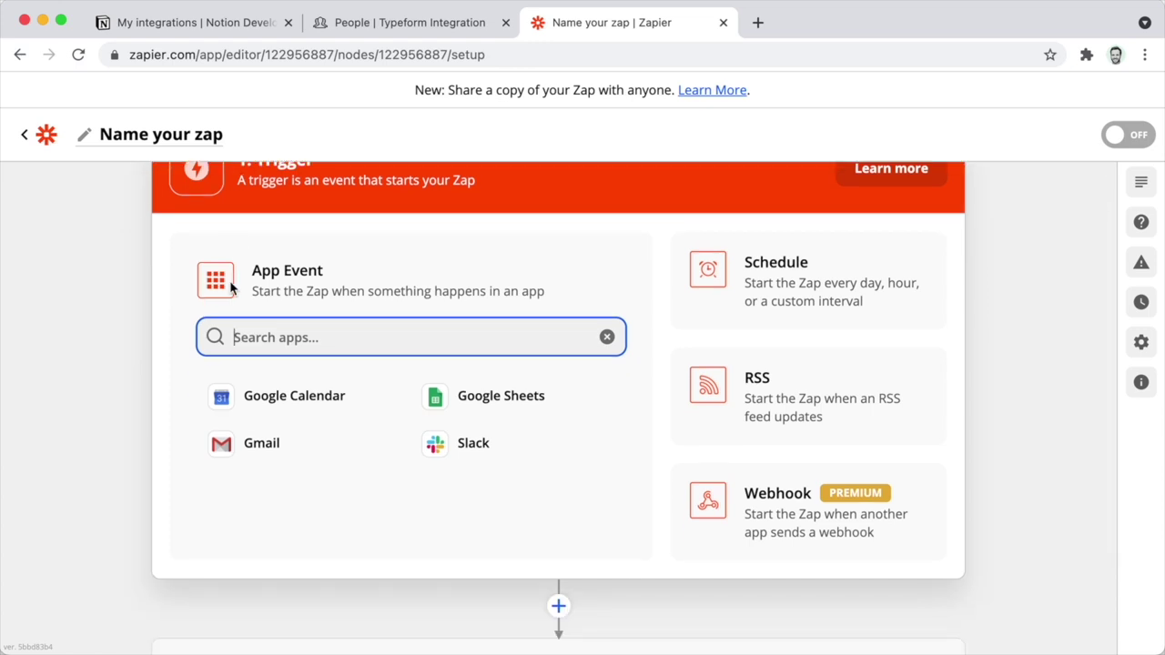
{"action": "type", "text": "noti"}
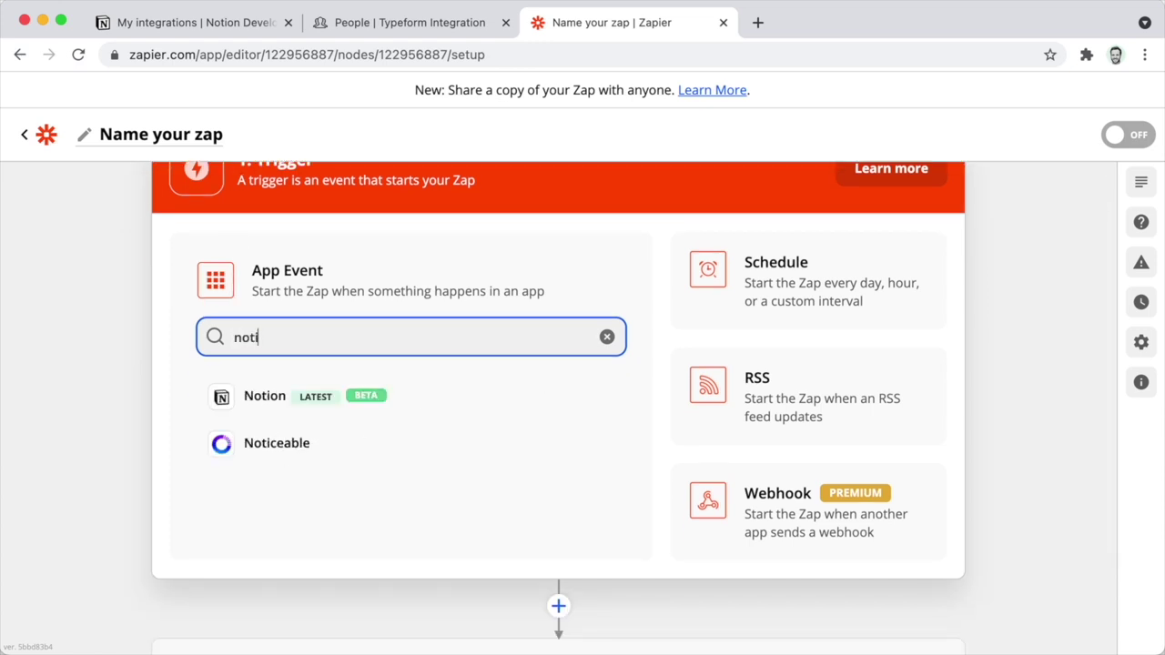
{"action": "left_click", "coordinate": [264, 397]}
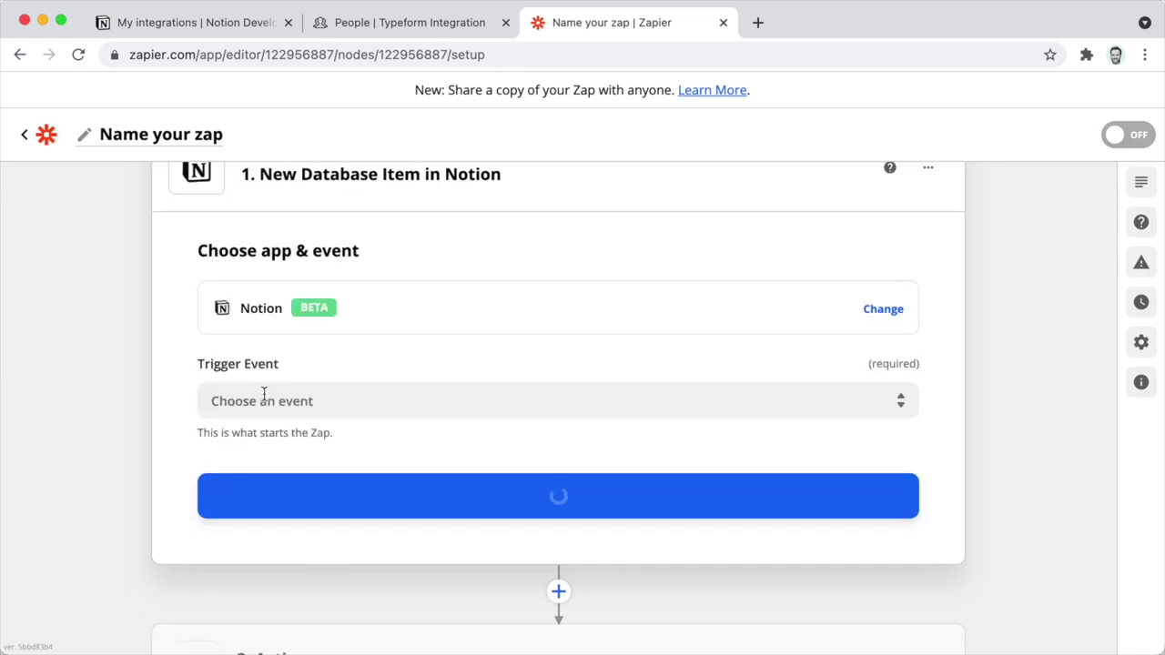
{"action": "left_click", "coordinate": [359, 398]}
{"action": "left_click", "coordinate": [358, 473]}
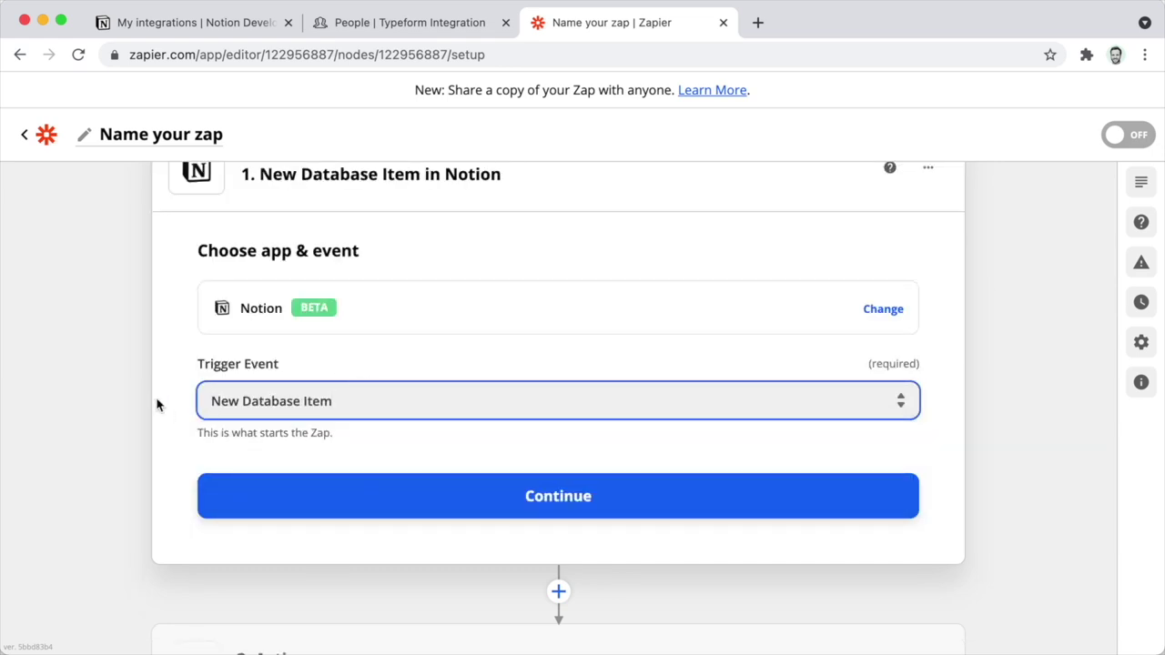
{"action": "left_click", "coordinate": [293, 505]}
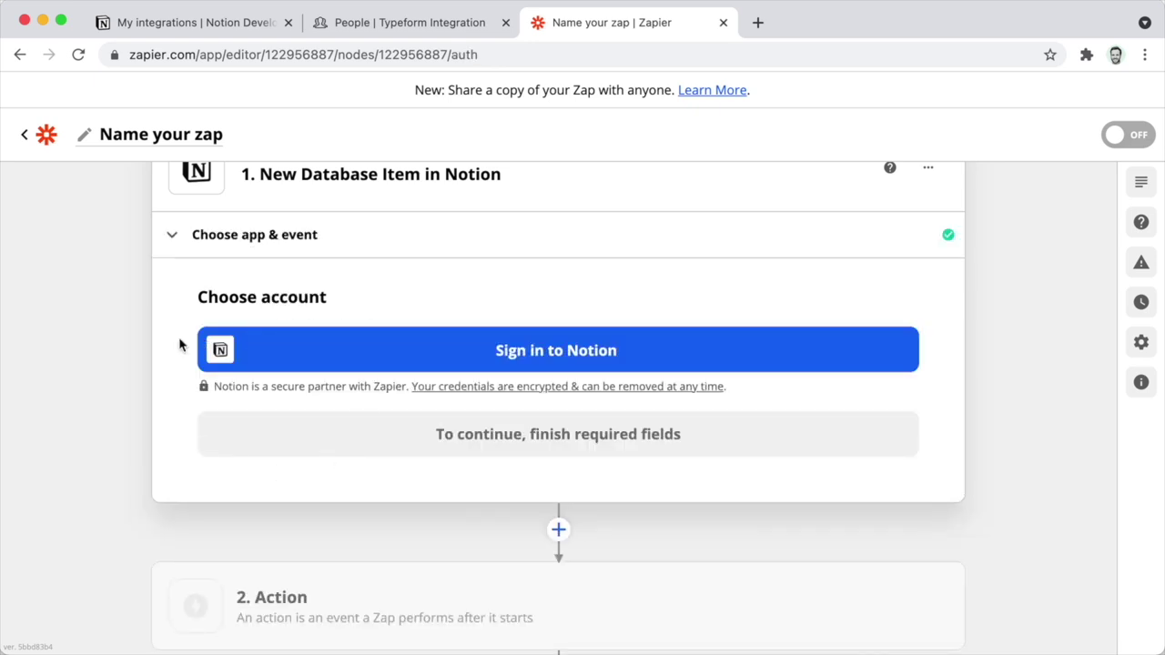
Connect the Notion account by pasting the copied integration token, then continue to trigger setup.
{"action": "left_click", "coordinate": [462, 345]}
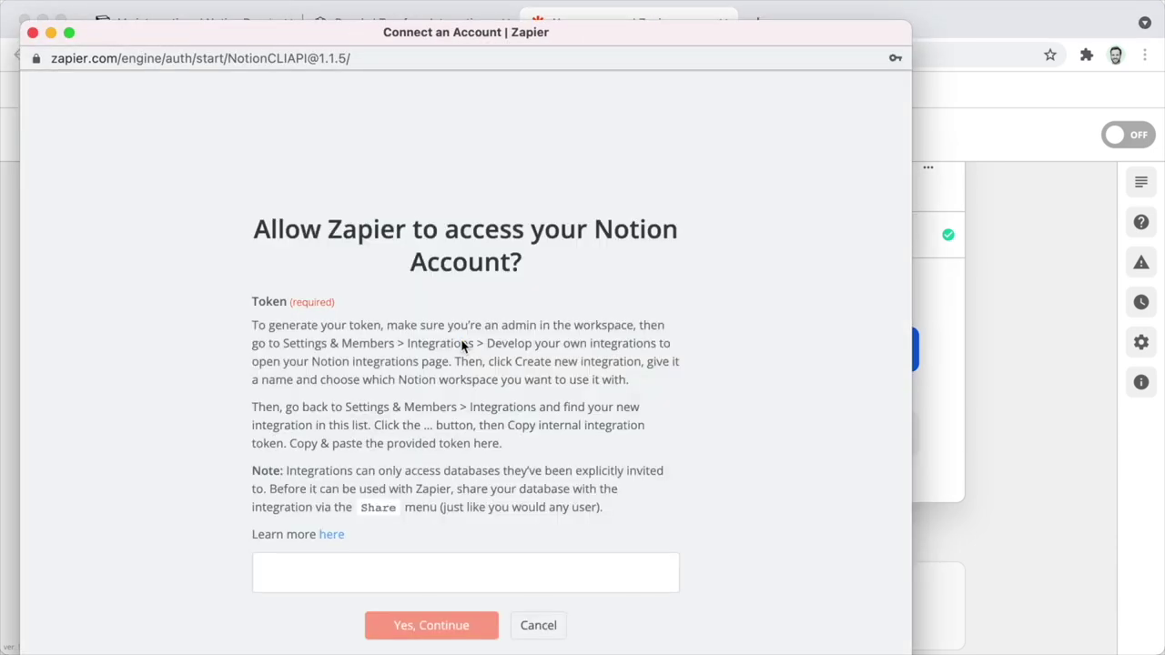
{"action": "scroll", "coordinate": [462, 345], "scroll_direction": "down", "scroll_amount": 1}
{"action": "left_click", "coordinate": [389, 567]}
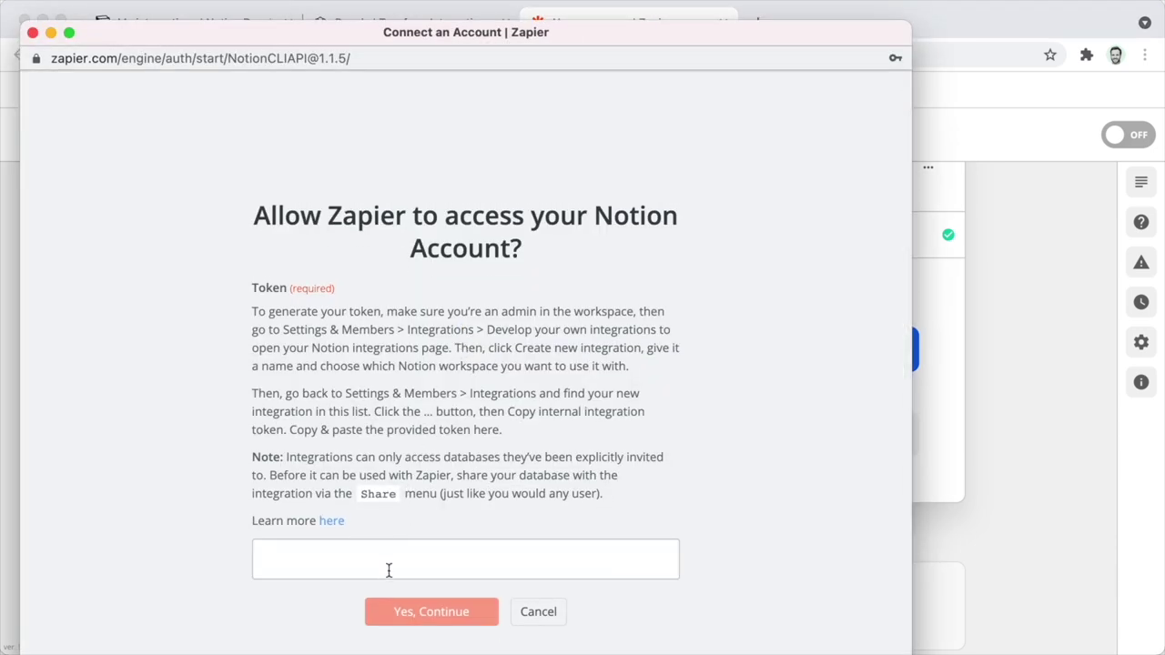
{"action": "key", "text": "super+v"}
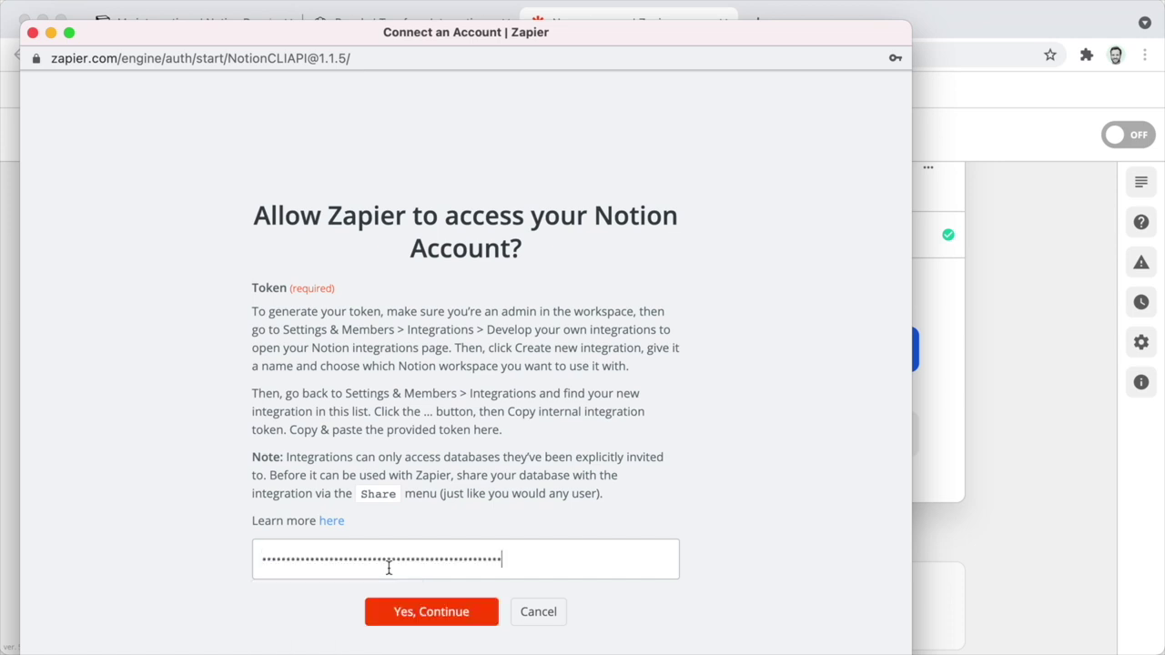
{"action": "left_click", "coordinate": [415, 612]}
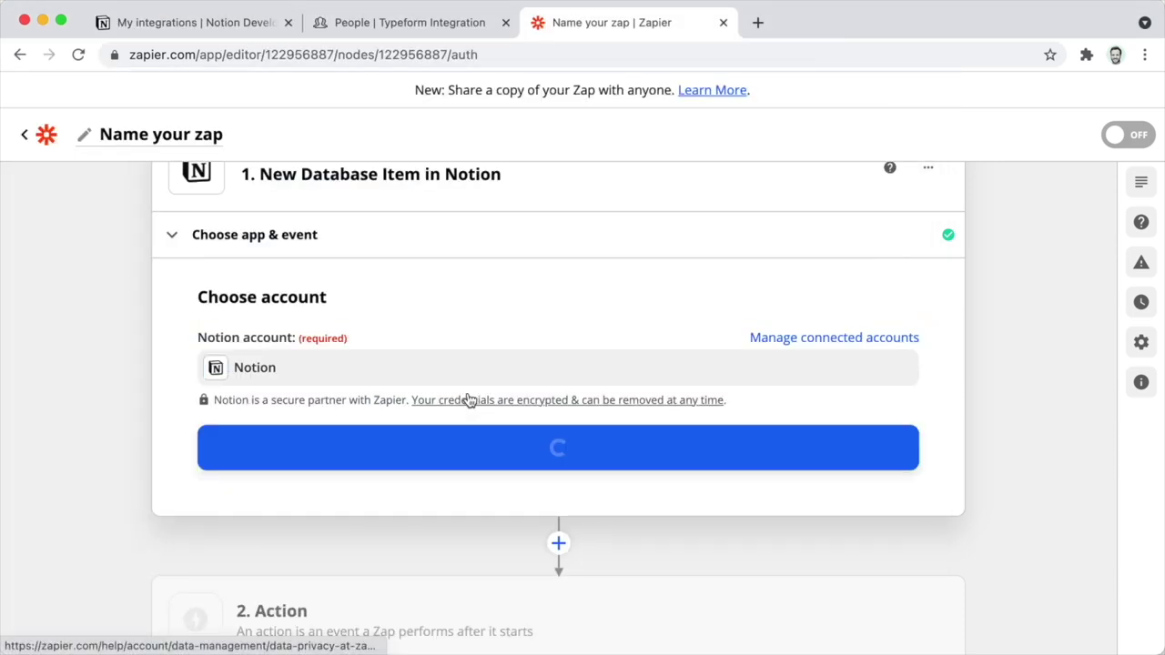
{"action": "left_click", "coordinate": [415, 467]}
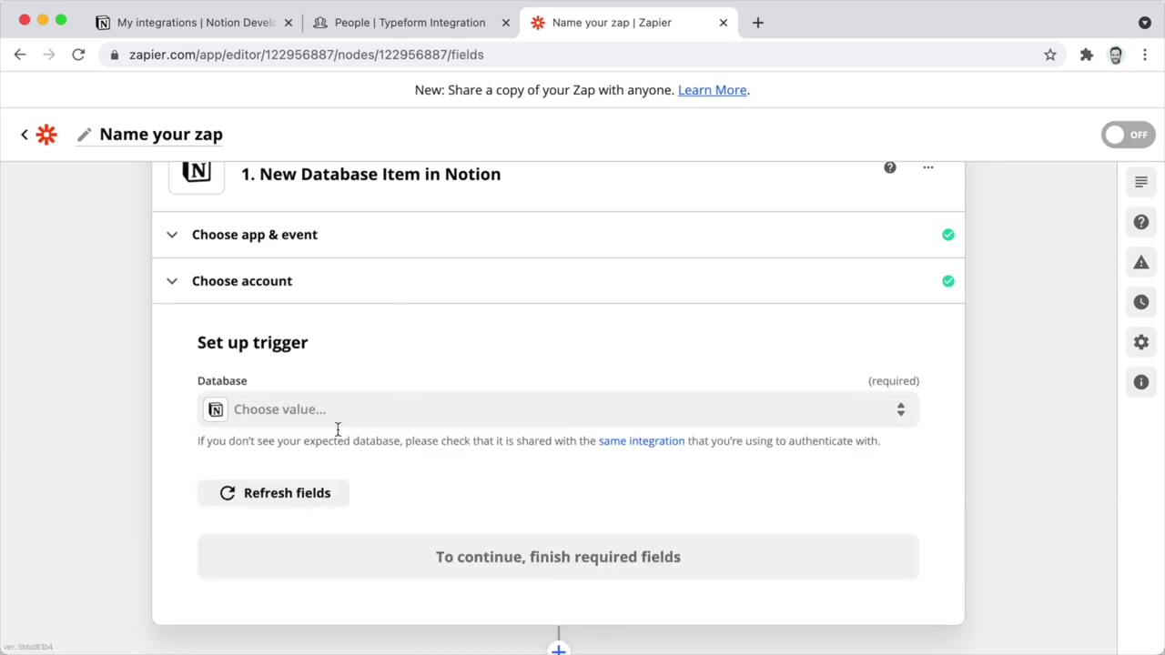
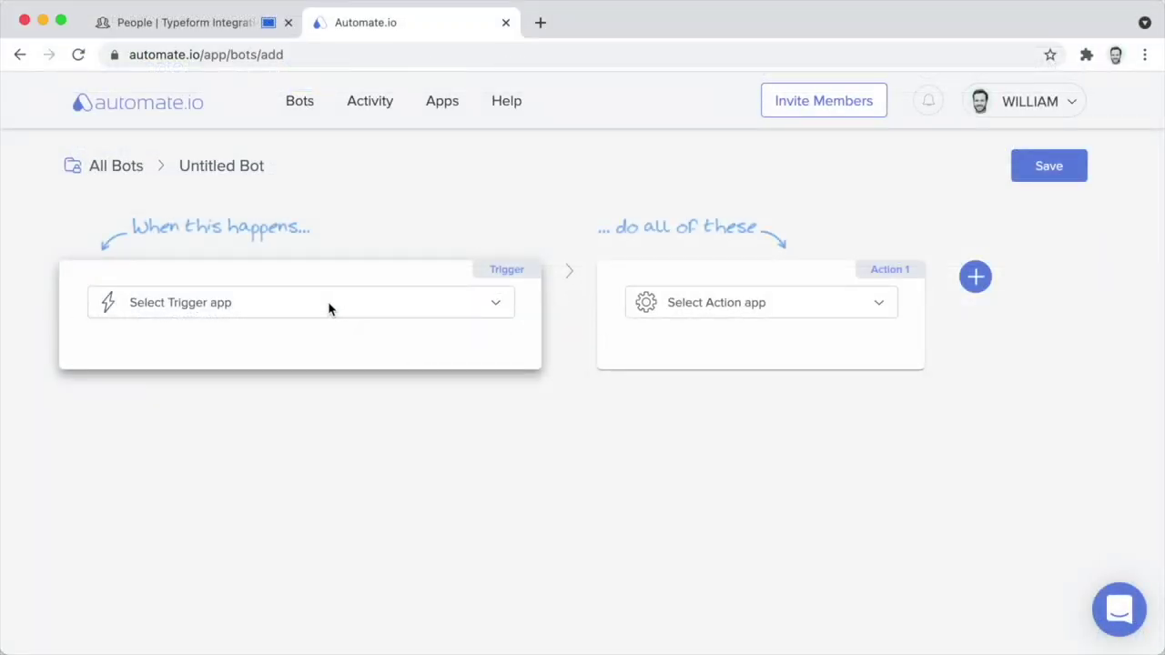
Connect a Notion workspace as the bot's trigger app, granting access to all private pages.
{"action": "left_click", "coordinate": [329, 309]}
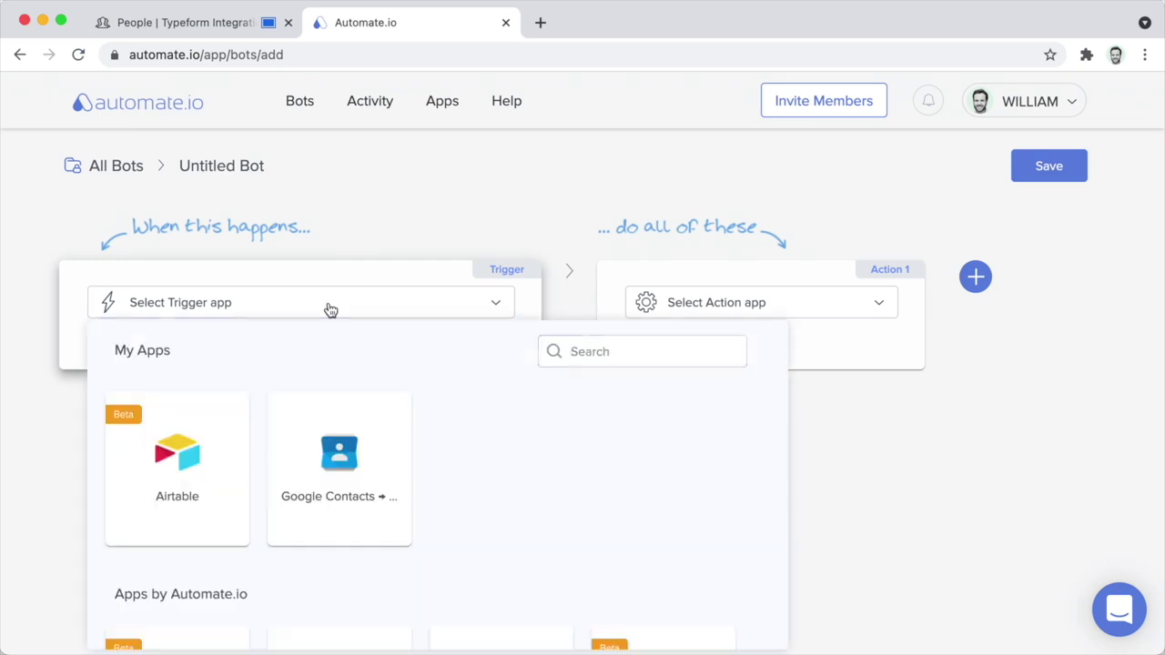
{"action": "type", "text": "noti"}
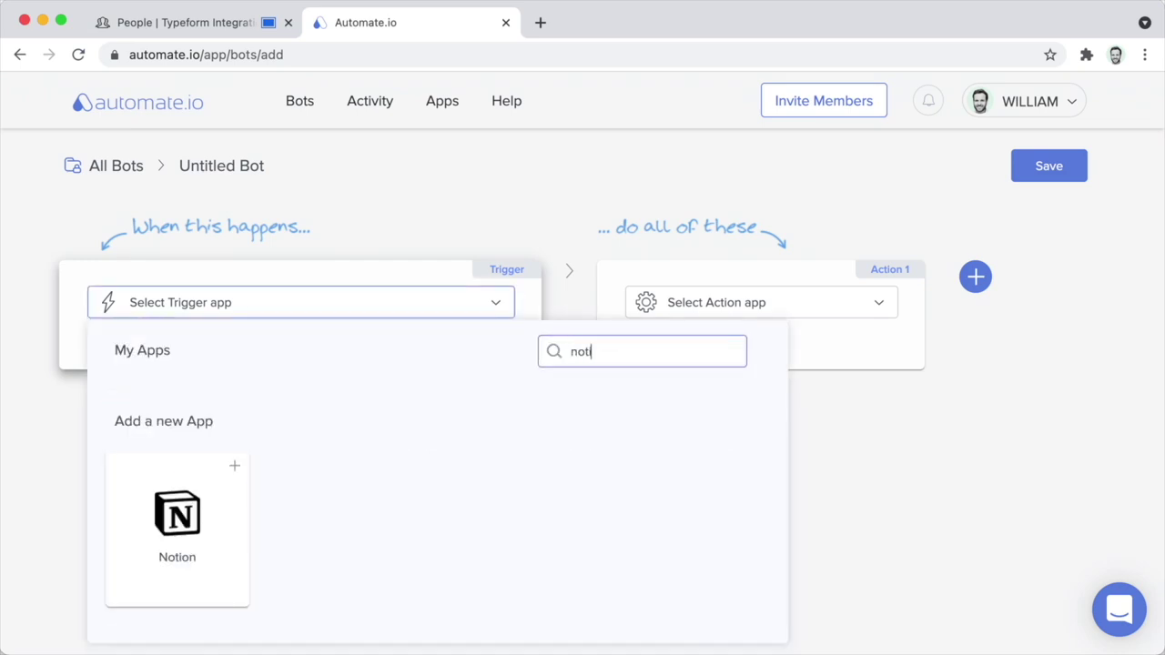
{"action": "left_click", "coordinate": [175, 516]}
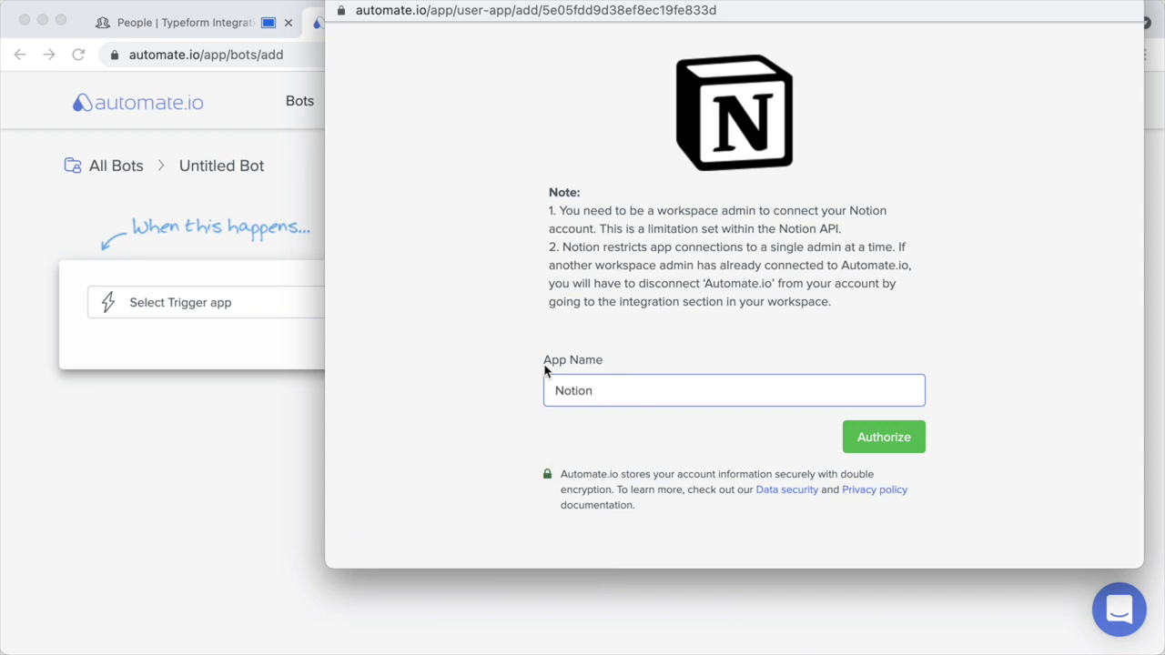
{"action": "left_click", "coordinate": [889, 448]}
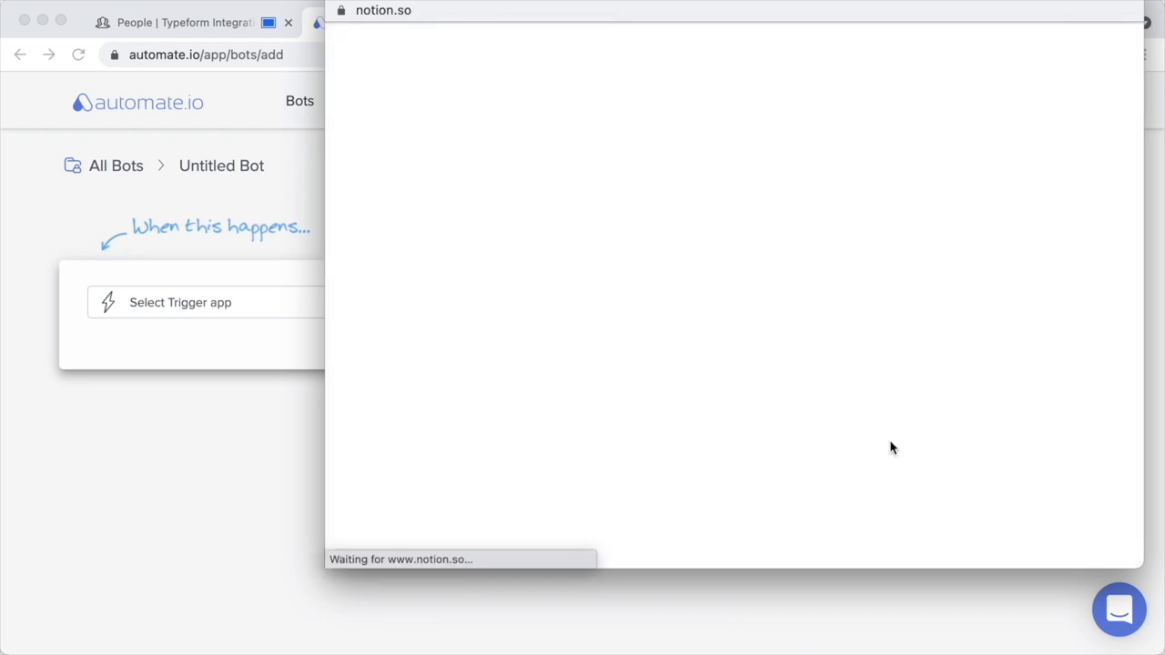
{"action": "left_click", "coordinate": [892, 448]}
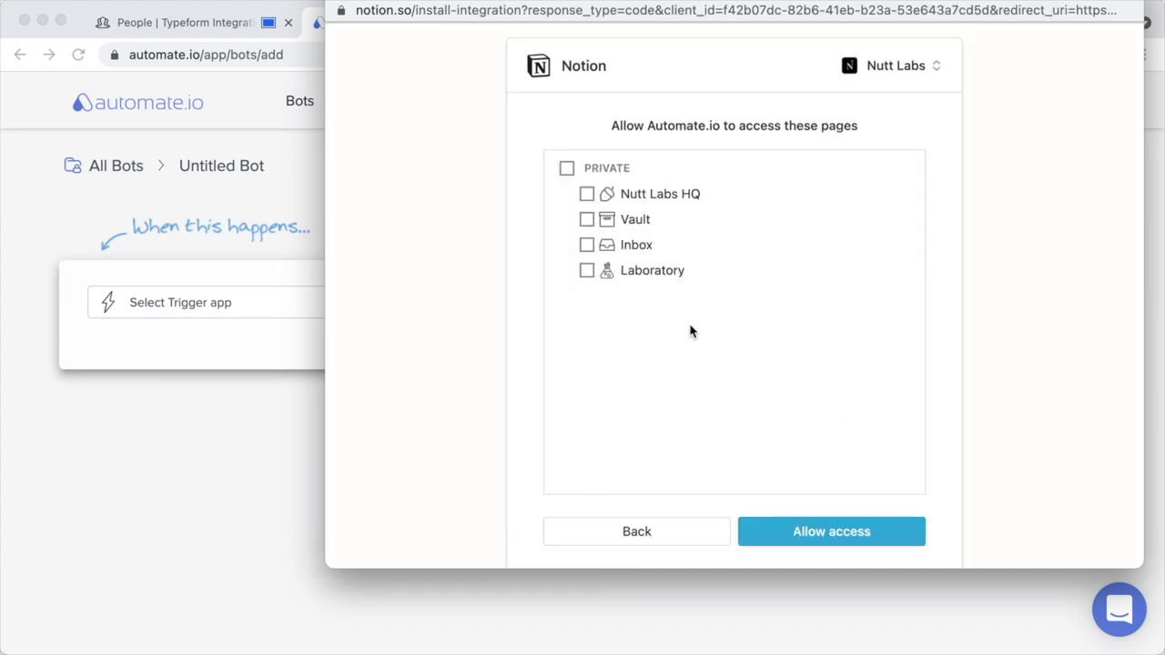
{"action": "left_click", "coordinate": [567, 170]}
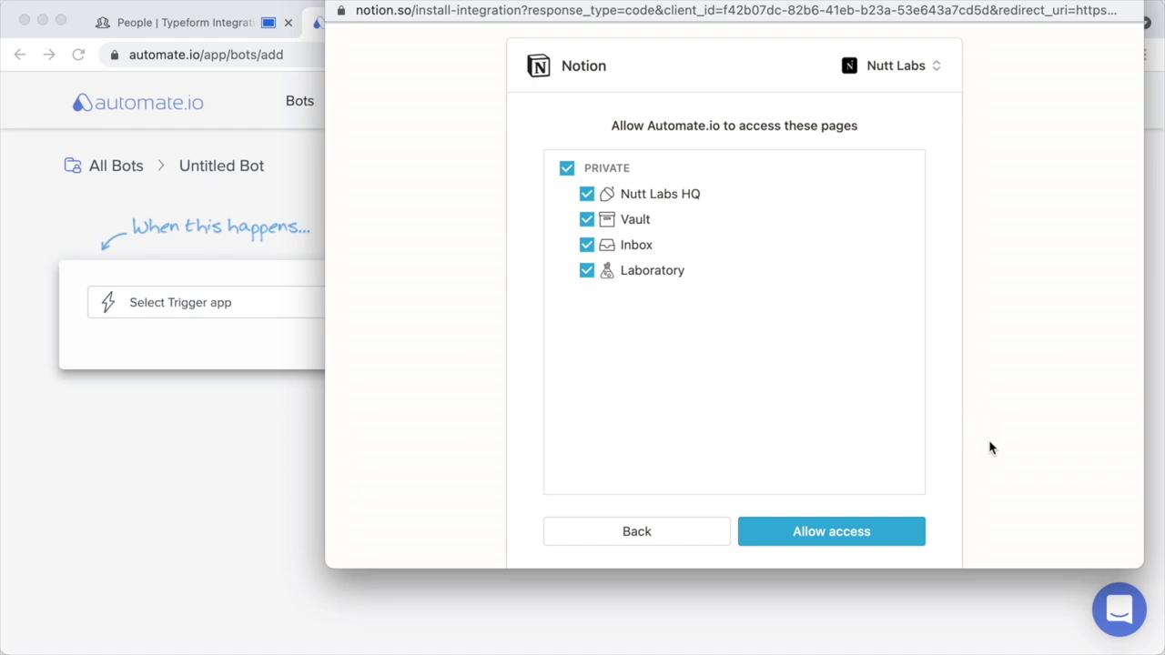
{"action": "left_click", "coordinate": [869, 534]}
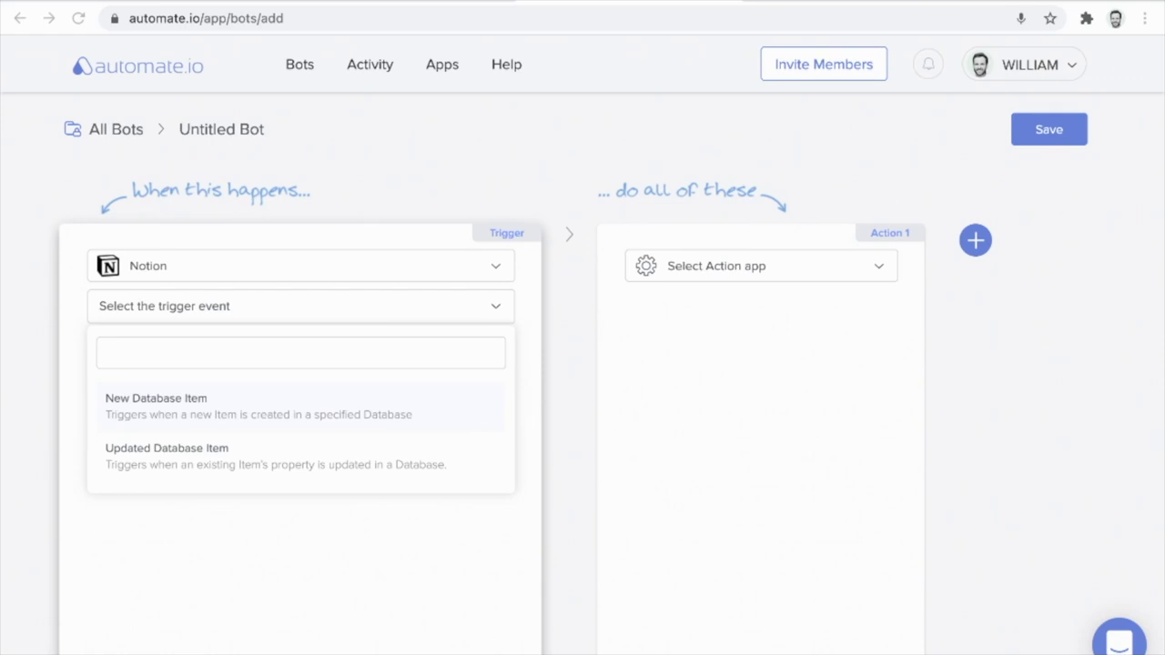
Set the trigger event to New Database Item watching the People database.
{"action": "key", "text": "Return"}
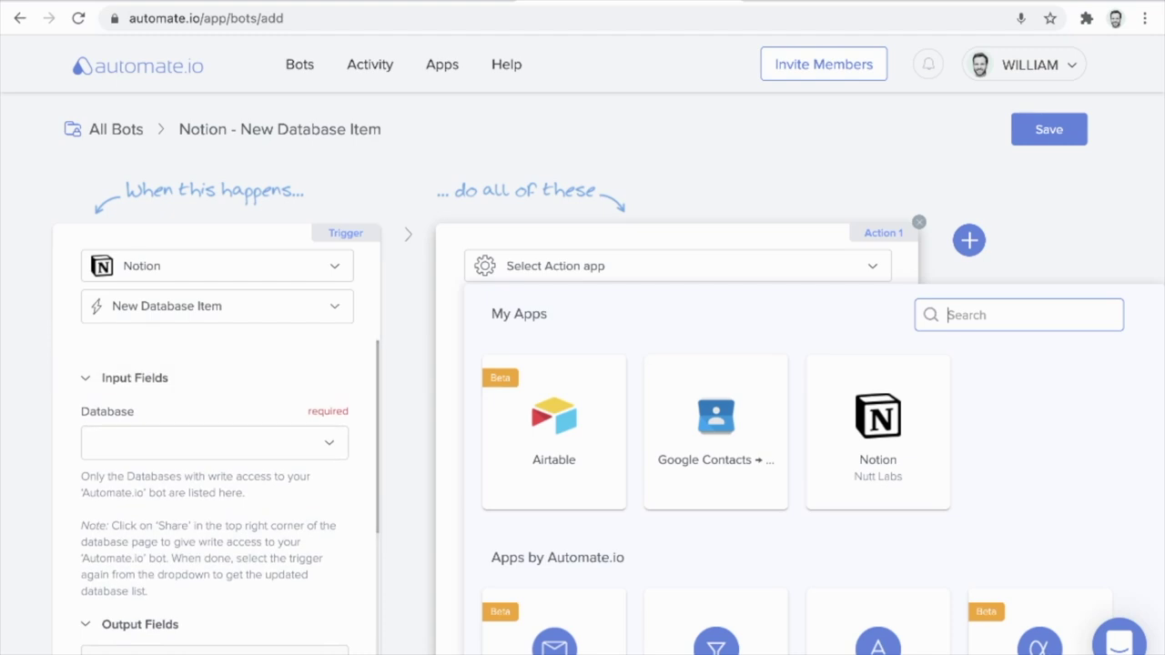
{"action": "left_click", "coordinate": [214, 443]}
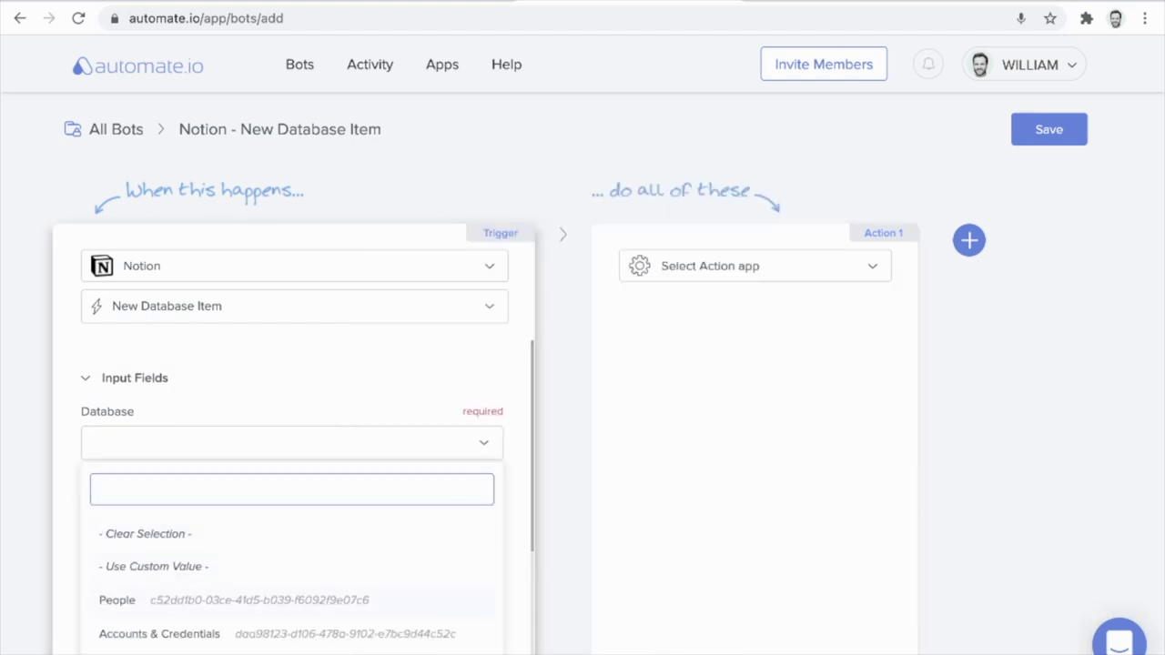
{"action": "left_click", "coordinate": [116, 600]}
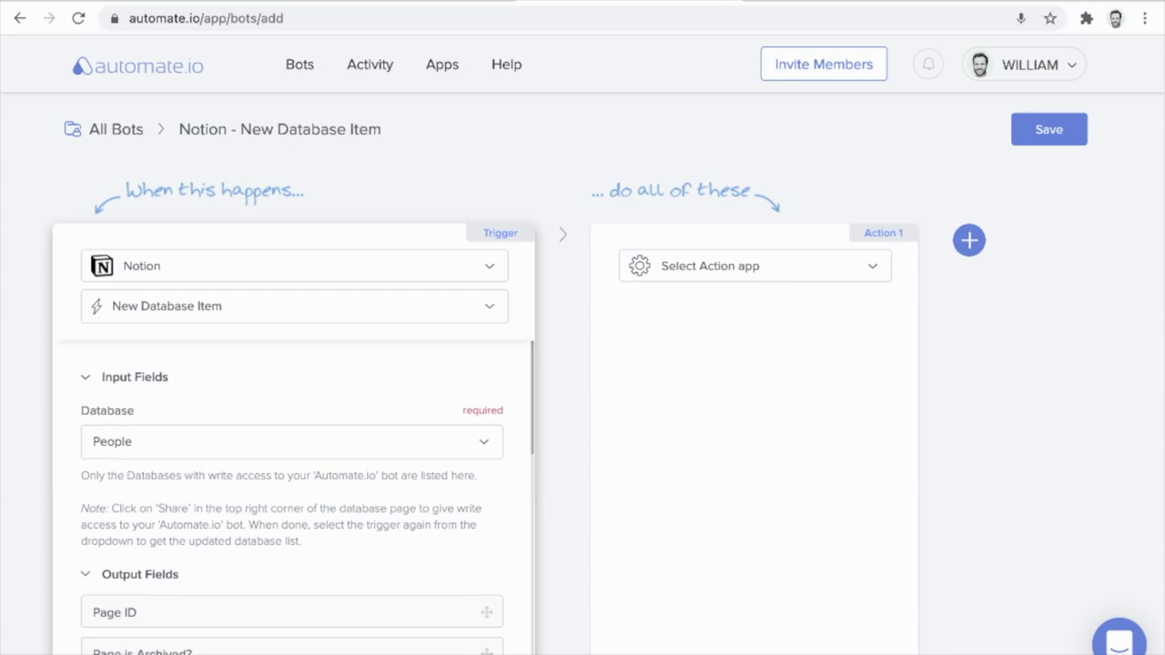
{"action": "scroll", "coordinate": [291, 498], "scroll_direction": "down", "scroll_amount": 1}
{"action": "scroll", "coordinate": [292, 498], "scroll_direction": "down", "scroll_amount": 2}
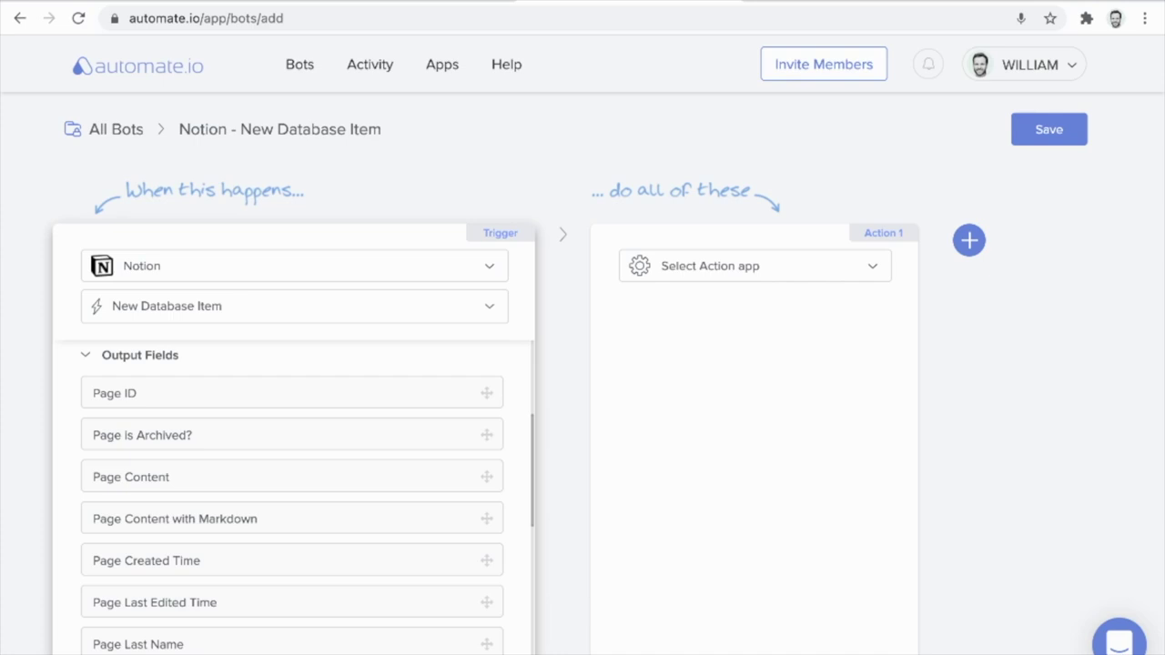
{"action": "scroll", "coordinate": [292, 498], "scroll_direction": "up", "scroll_amount": 2}
{"action": "scroll", "coordinate": [291, 498], "scroll_direction": "down", "scroll_amount": 2}
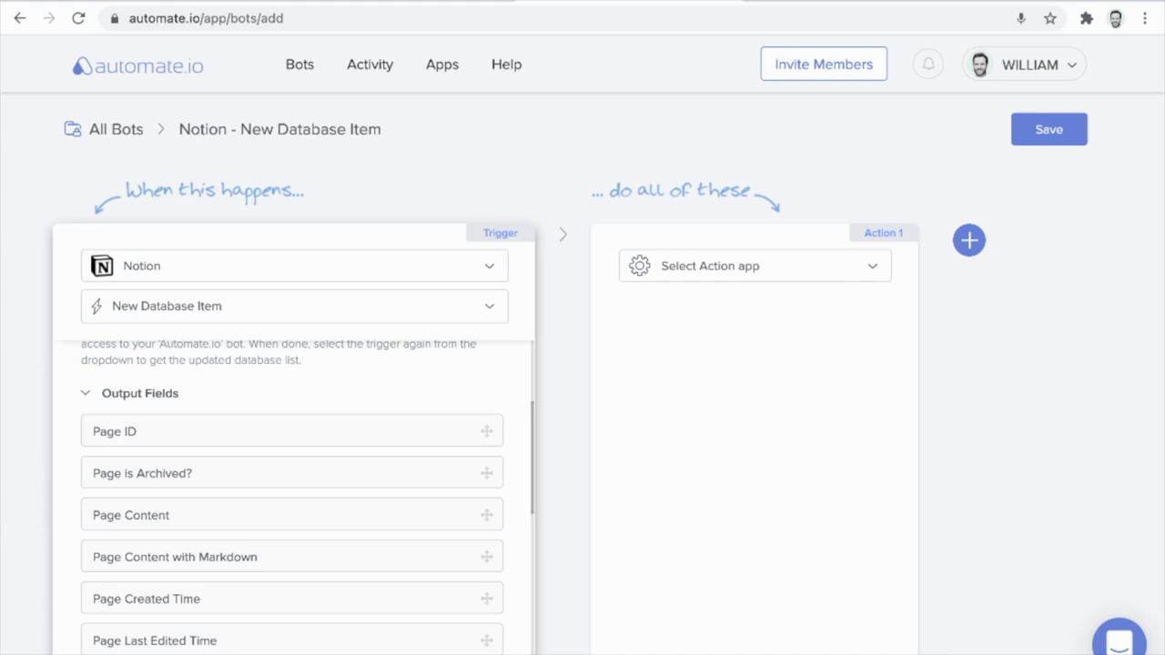
{"action": "scroll", "coordinate": [291, 498], "scroll_direction": "up", "scroll_amount": 3}
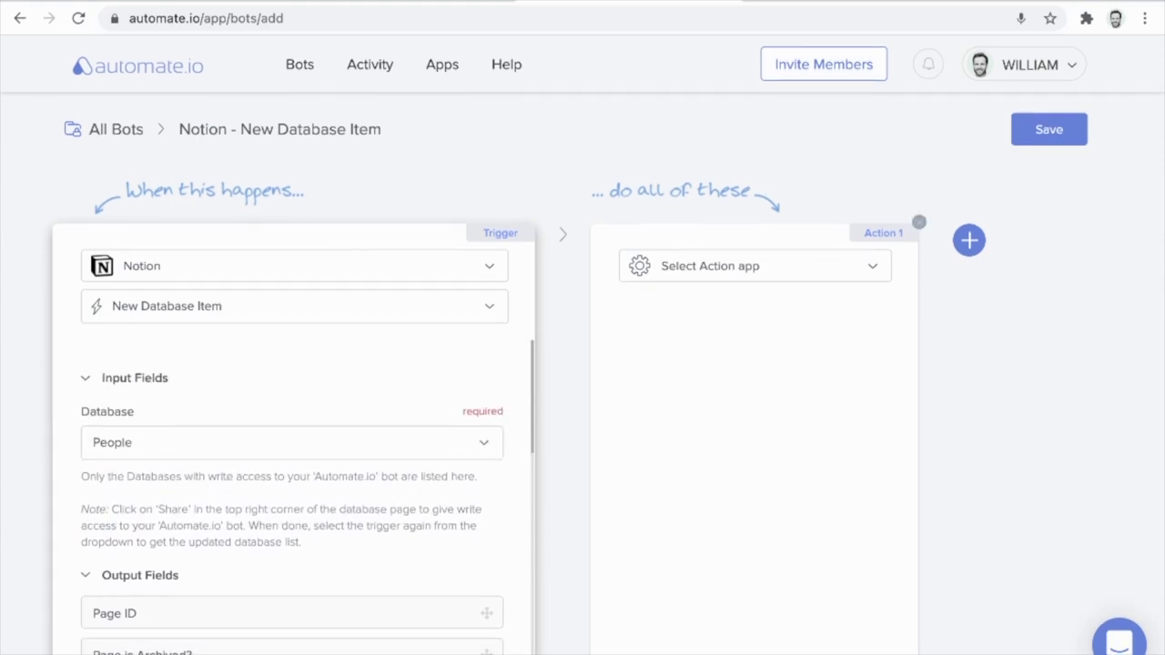
Add a Notion Update Database Item action targeting the People database.
{"action": "left_click", "coordinate": [755, 265]}
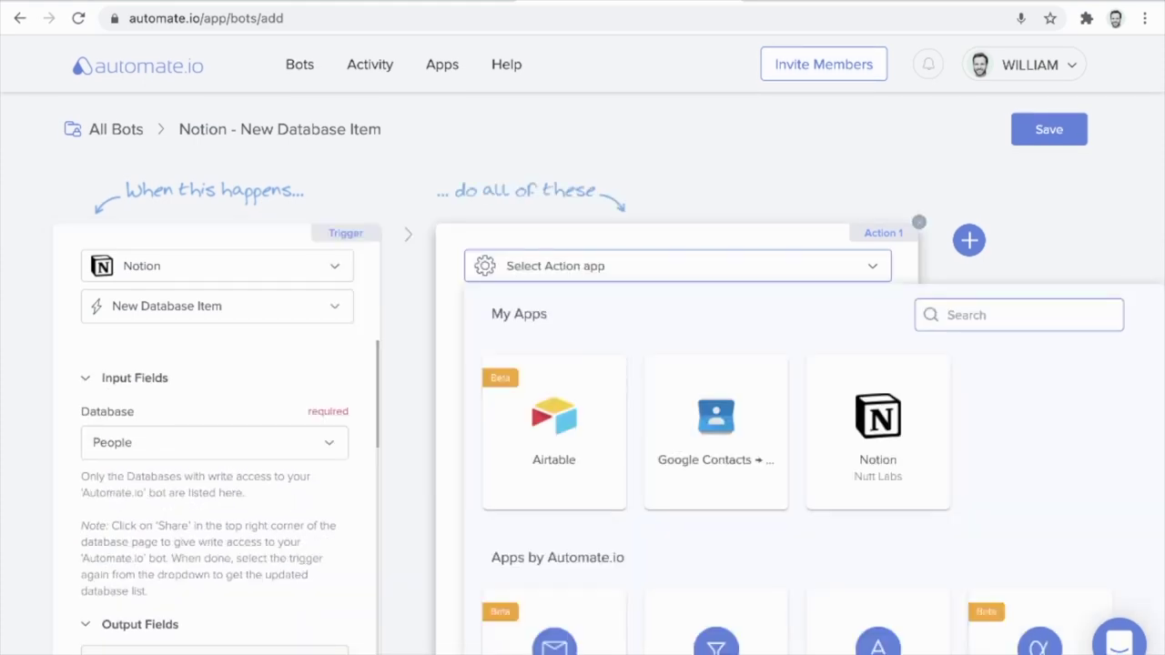
{"action": "left_click", "coordinate": [878, 428]}
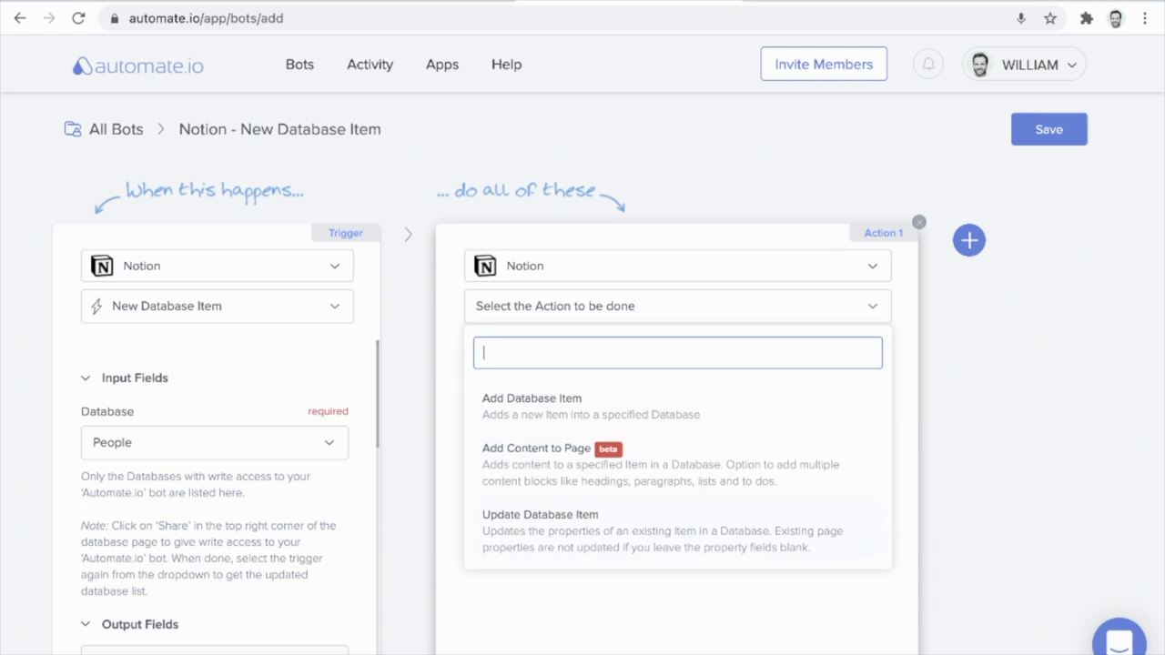
{"action": "key", "text": "Return"}
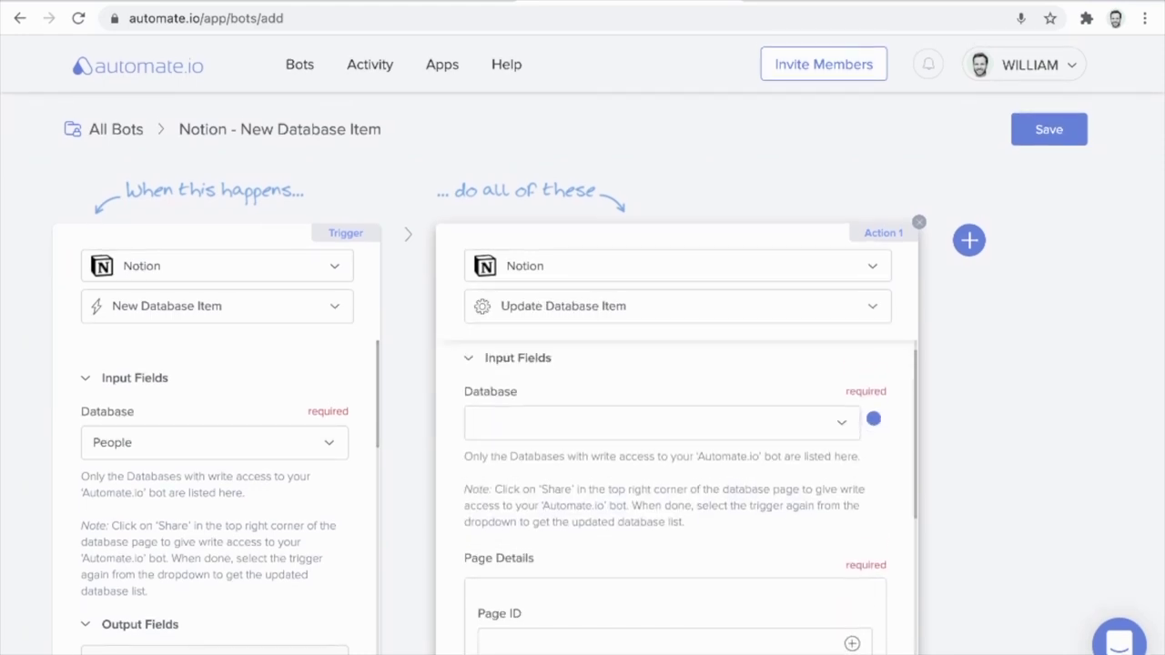
{"action": "left_click", "coordinate": [660, 436]}
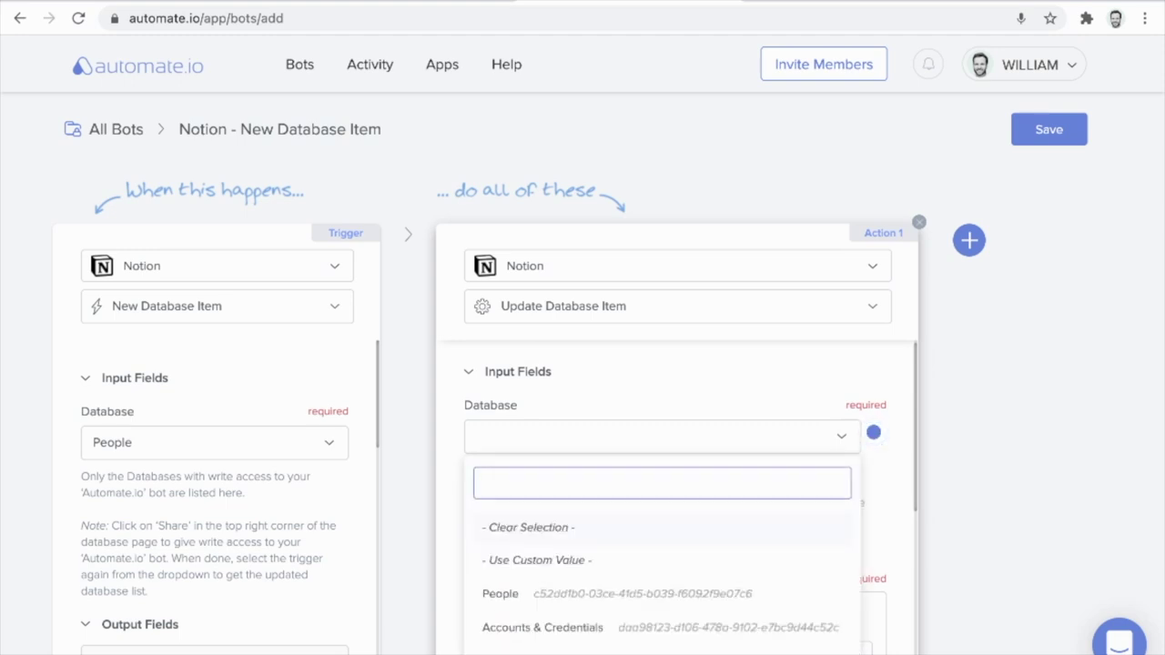
{"action": "left_click", "coordinate": [500, 593]}
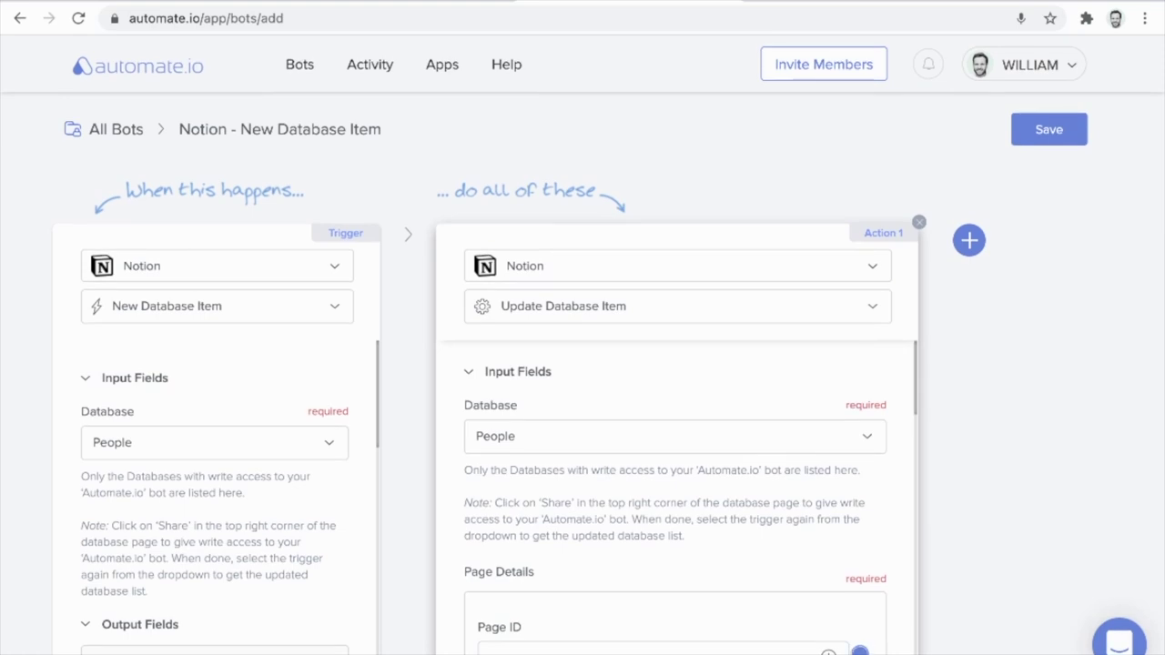
{"action": "scroll", "coordinate": [675, 507], "scroll_direction": "down", "scroll_amount": 1}
{"action": "scroll", "coordinate": [675, 497], "scroll_direction": "down", "scroll_amount": 2}
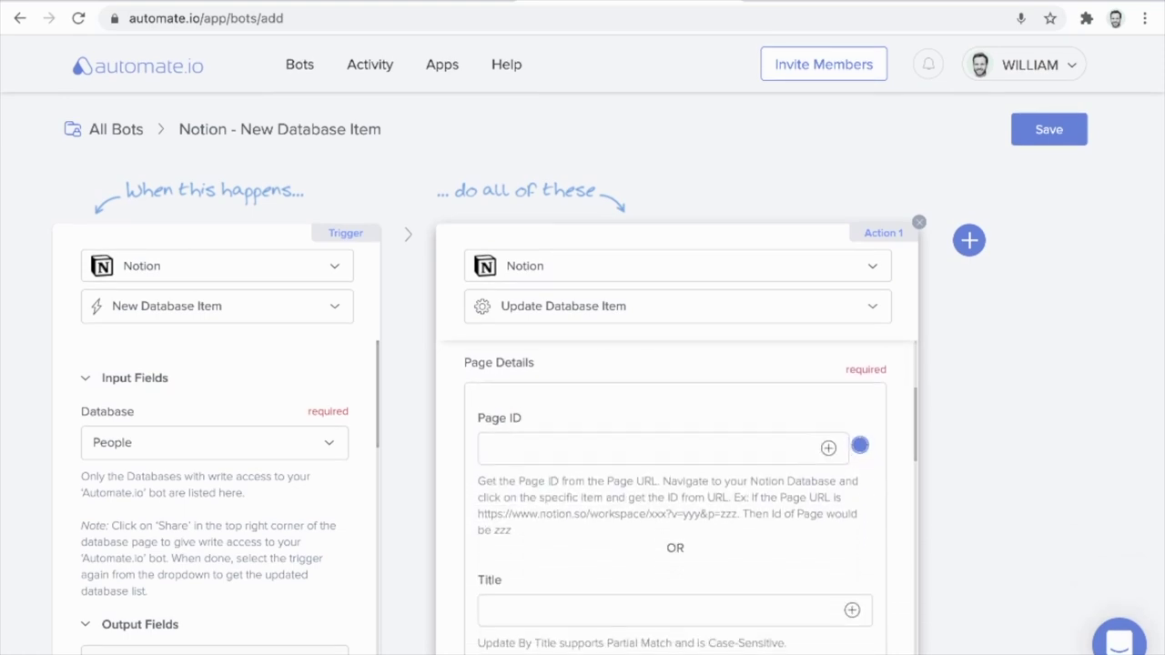
{"action": "left_click", "coordinate": [859, 450]}
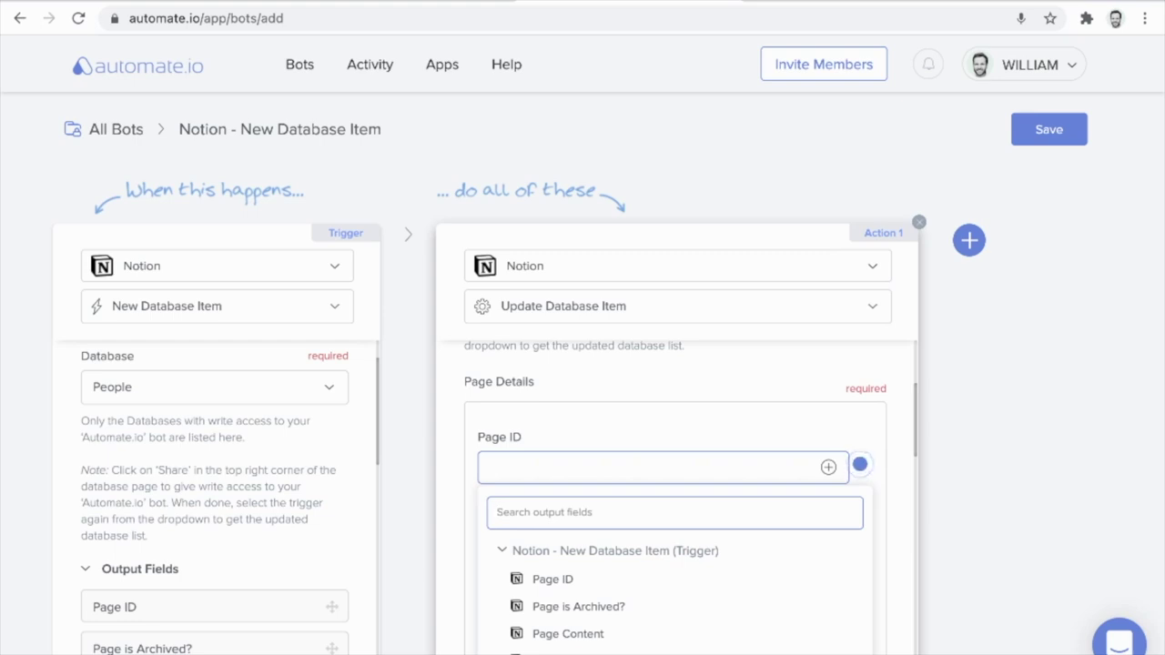
Map the trigger's Page ID output into the Page ID field.
{"action": "left_click", "coordinate": [552, 579]}
{"action": "scroll", "coordinate": [676, 497], "scroll_direction": "down", "scroll_amount": 1}
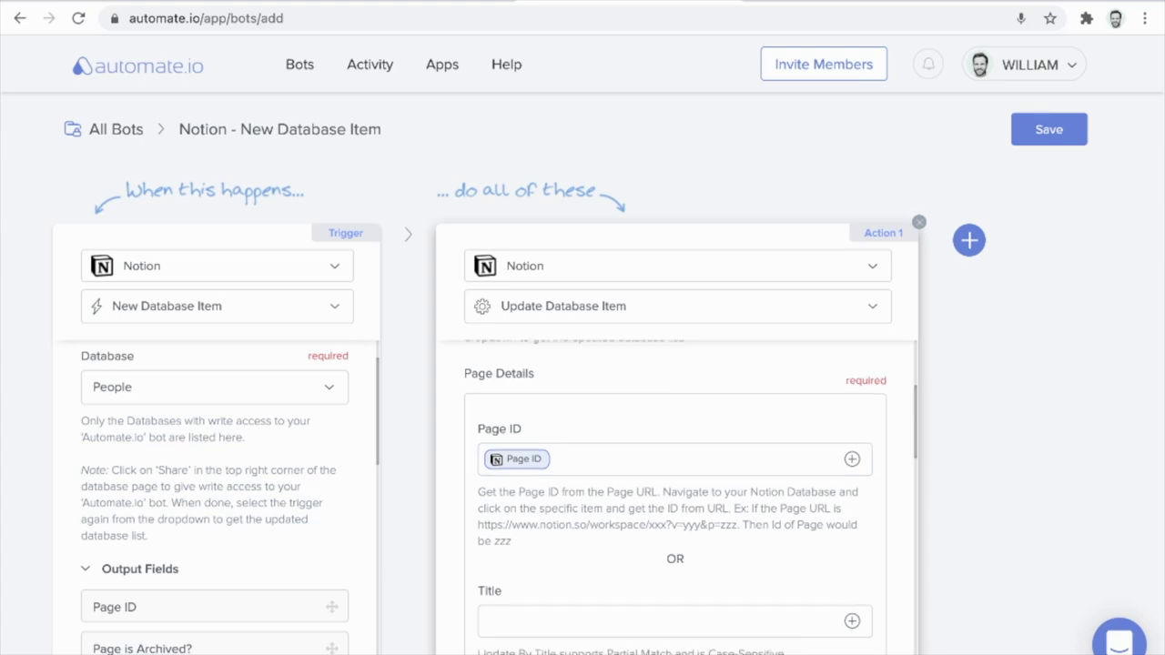
{"action": "scroll", "coordinate": [676, 497], "scroll_direction": "down", "scroll_amount": 1}
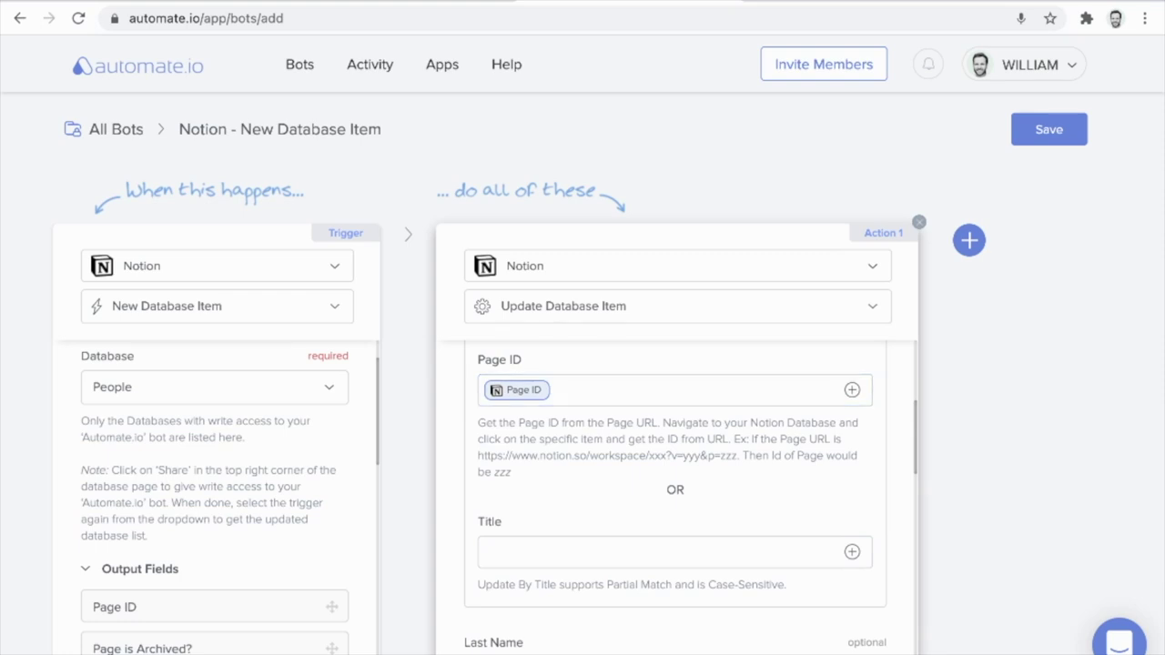
{"action": "scroll", "coordinate": [675, 497], "scroll_direction": "down", "scroll_amount": 2}
{"action": "scroll", "coordinate": [676, 497], "scroll_direction": "down", "scroll_amount": 5}
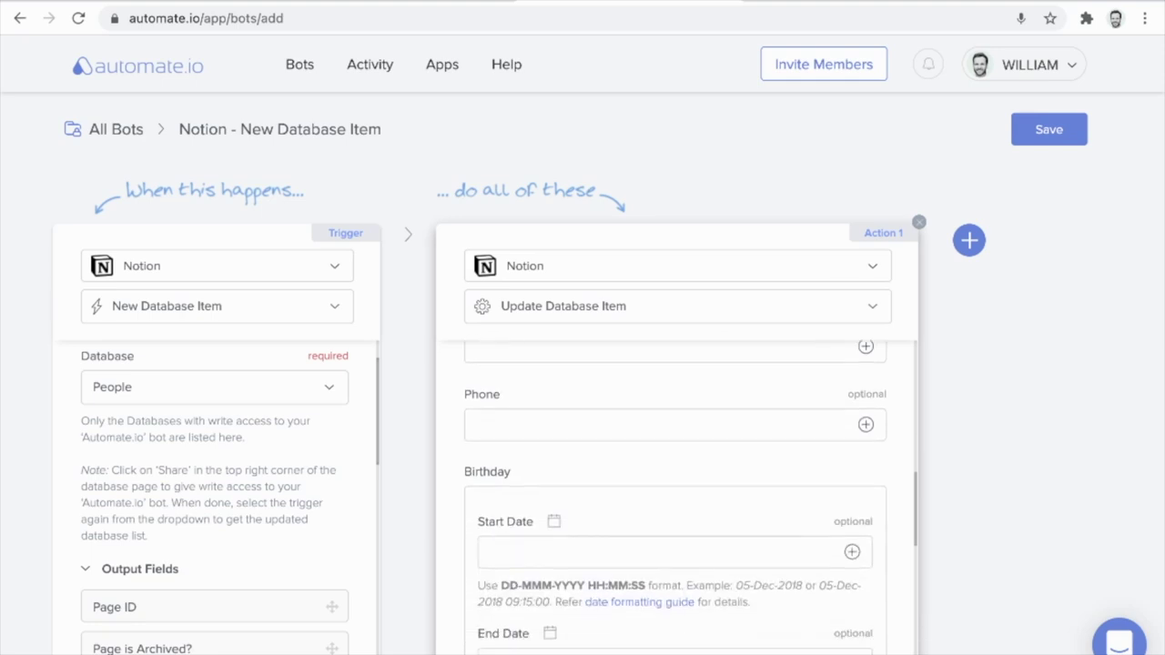
{"action": "scroll", "coordinate": [676, 497], "scroll_direction": "down", "scroll_amount": 6}
{"action": "scroll", "coordinate": [676, 497], "scroll_direction": "down", "scroll_amount": 5}
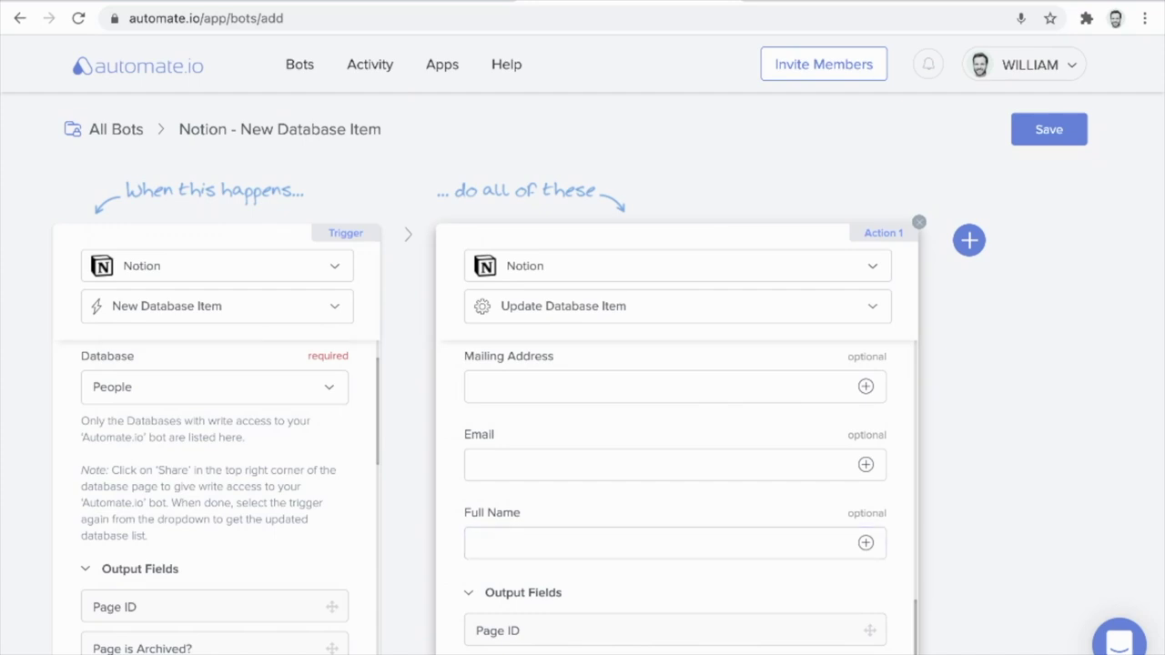
Fill Full Name with Page First Name followed by Page Last Name and save the bot.
{"action": "left_click", "coordinate": [637, 543]}
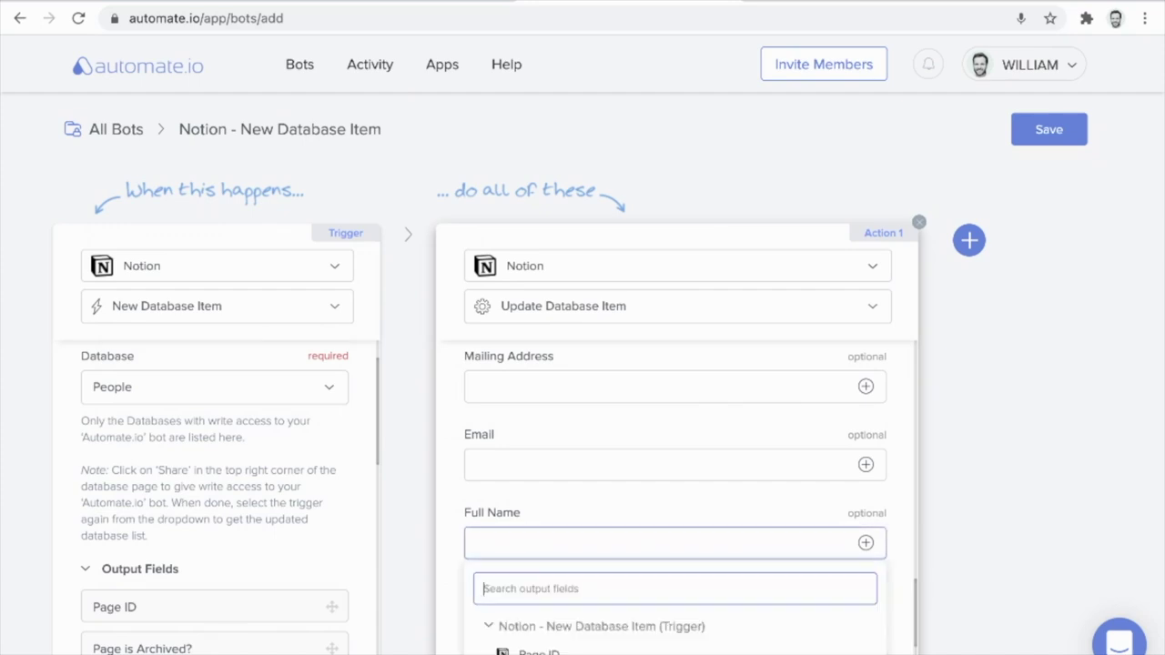
{"action": "type", "text": "firs"}
{"action": "key", "text": "Return"}
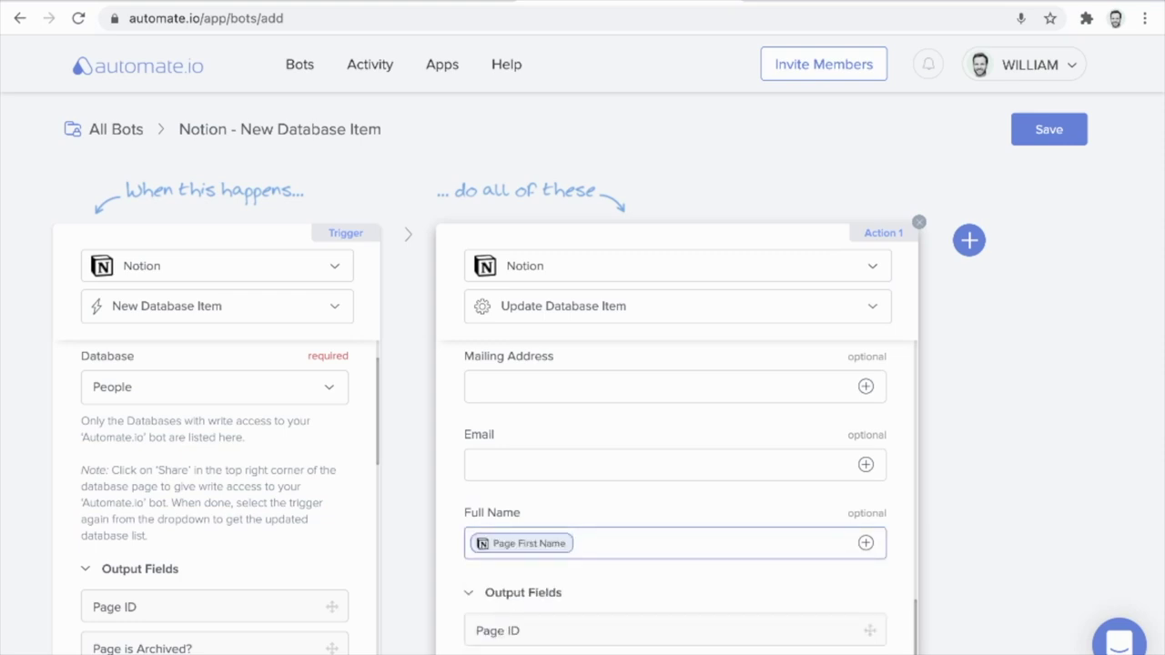
{"action": "type", "text": "l"}
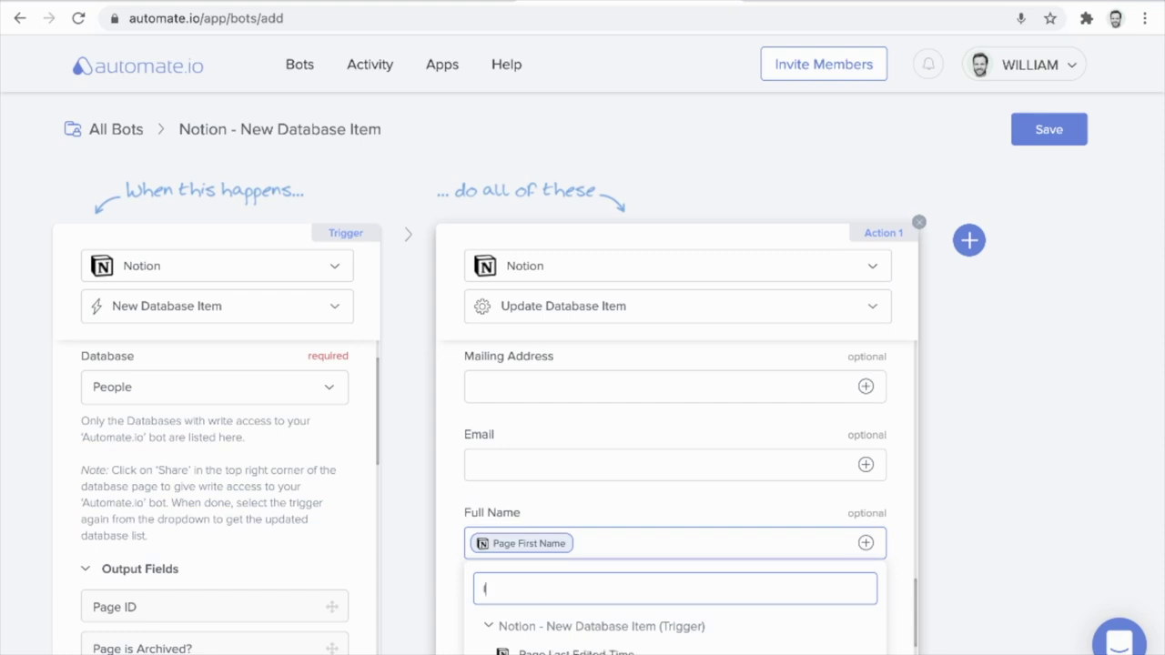
{"action": "type", "text": "ast n"}
{"action": "key", "text": "Return"}
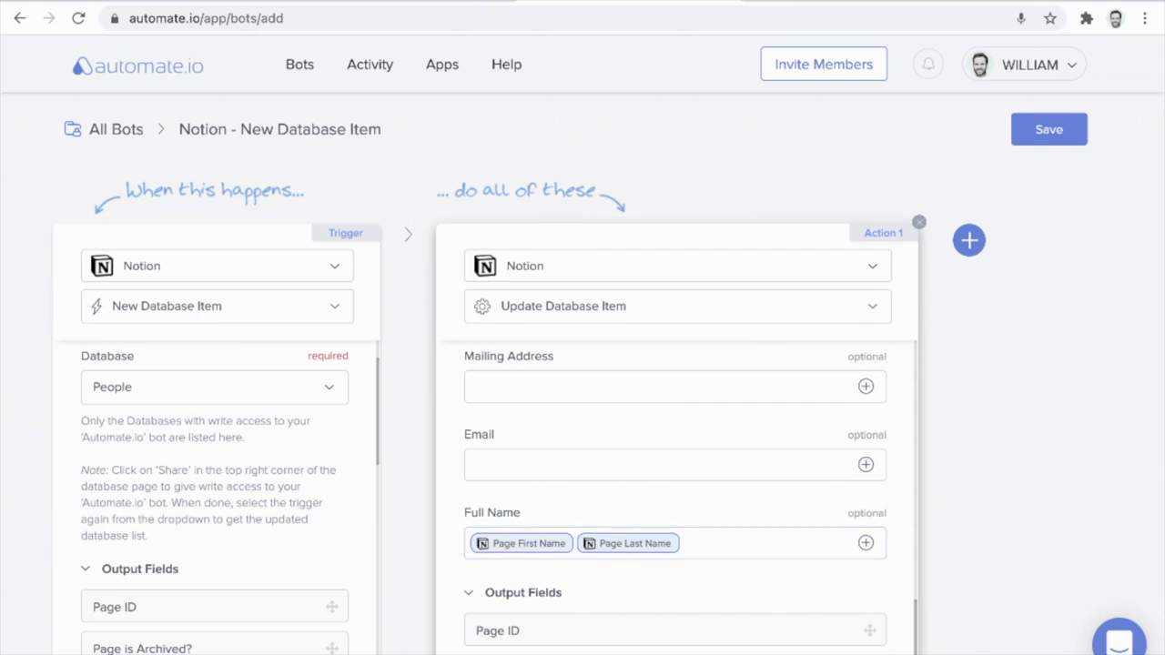
{"action": "left_click", "coordinate": [774, 544]}
Save the Notion - New Database Item bot and switch it on for testing.
{"action": "left_click", "coordinate": [1049, 129]}
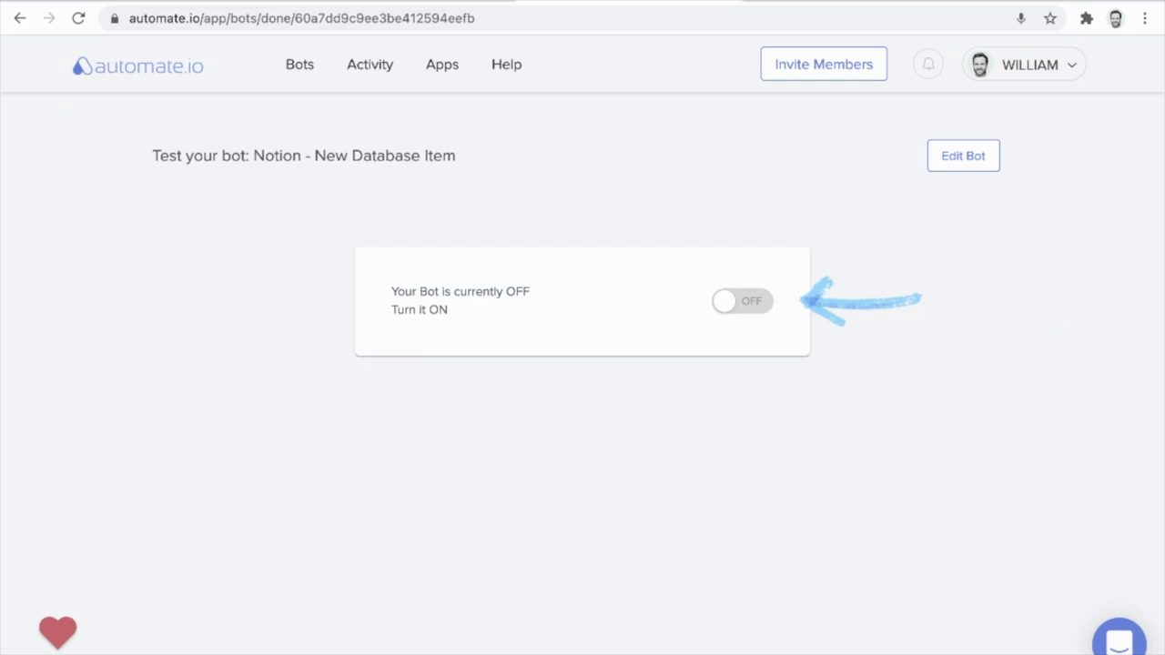
{"action": "left_click", "coordinate": [742, 302]}
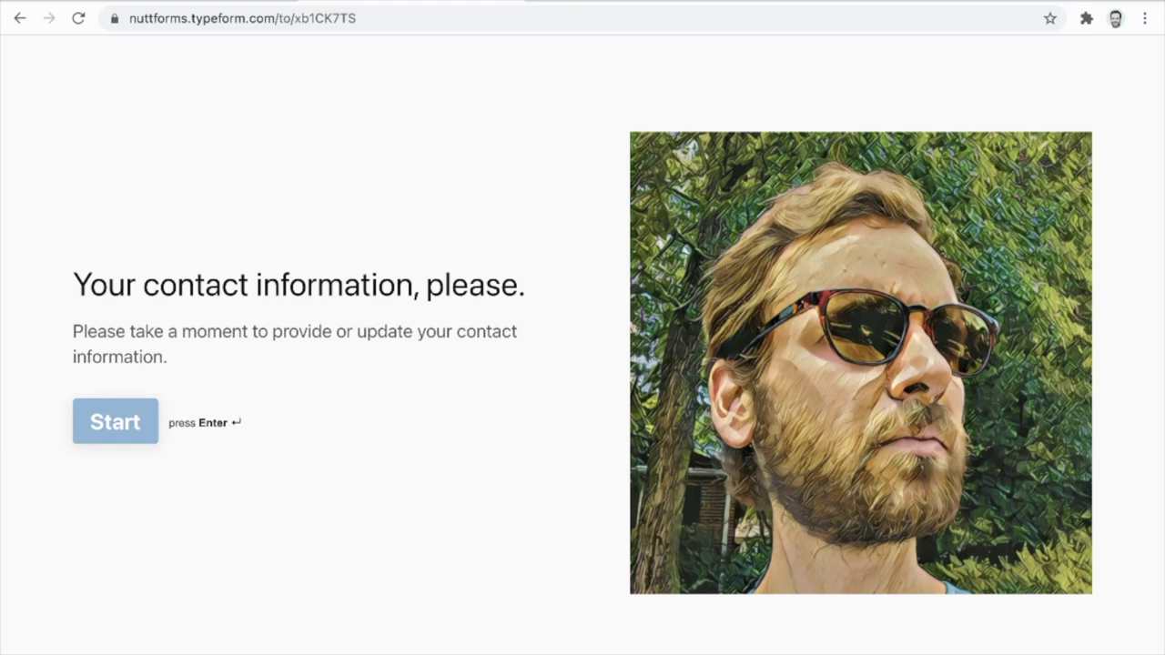
Start the contact form and enter the title Ms., first name, last name and email.
{"action": "key", "text": "Return"}
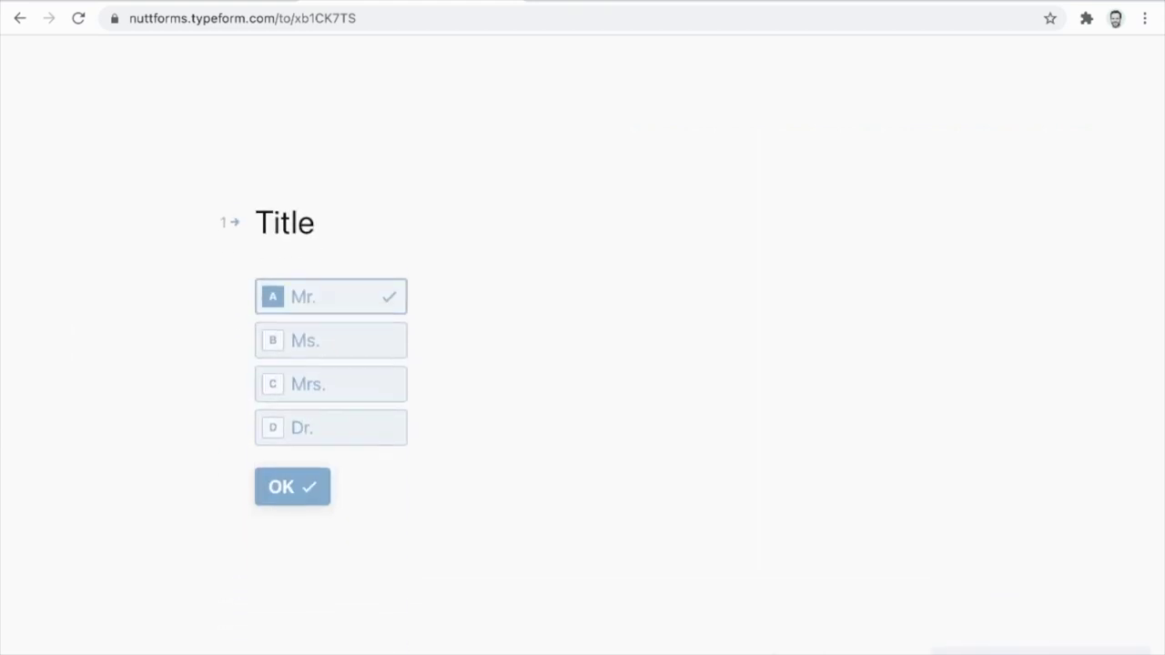
{"action": "key", "text": "Return"}
{"action": "key", "text": "Return"}
Enter the phone number, birthday and mailing address, then submit the form.
{"action": "key", "text": "Return"}
{"action": "key", "text": "Return"}
{"action": "type", "text": "01201990"}
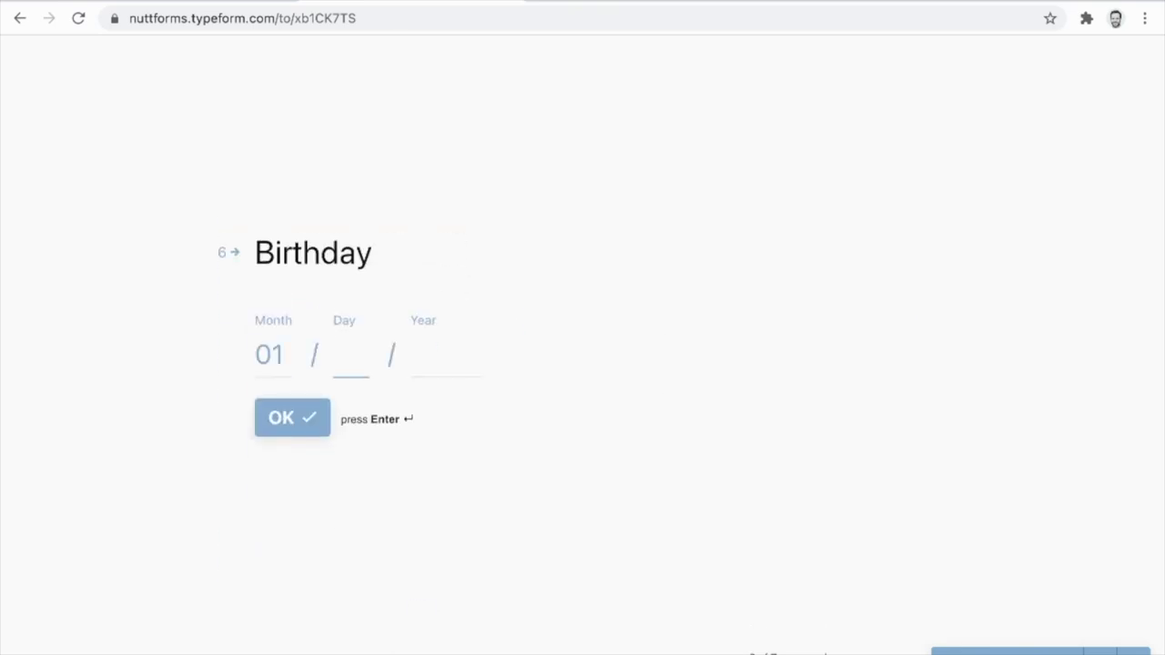
{"action": "key", "text": "Return"}
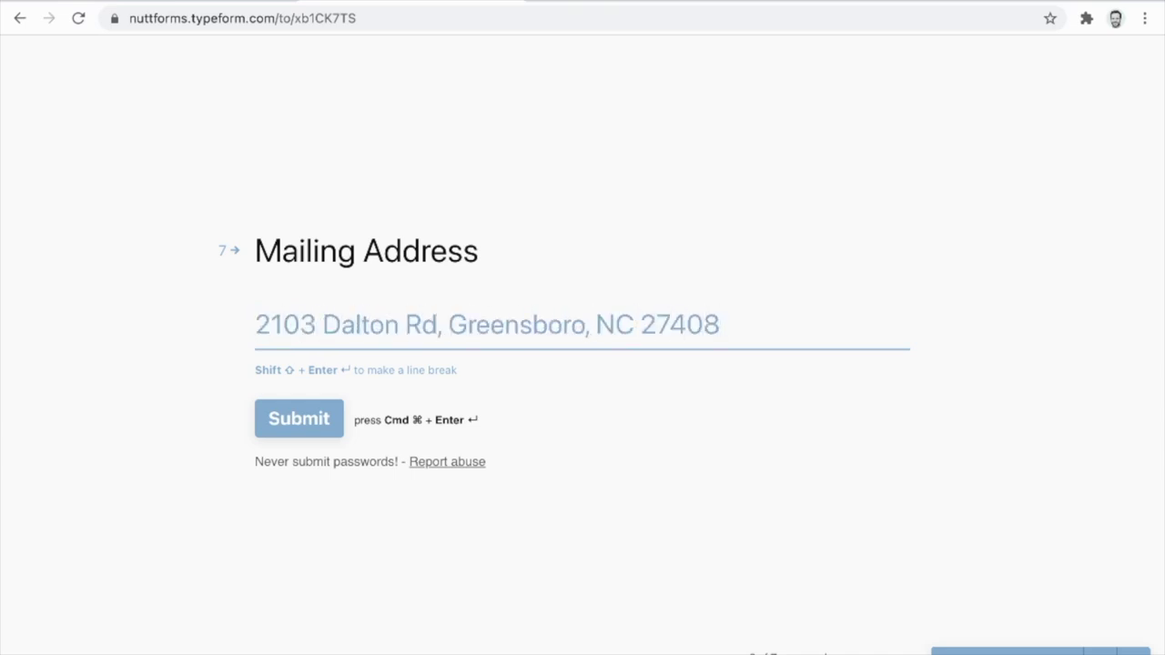
{"action": "key", "text": "super+Return"}
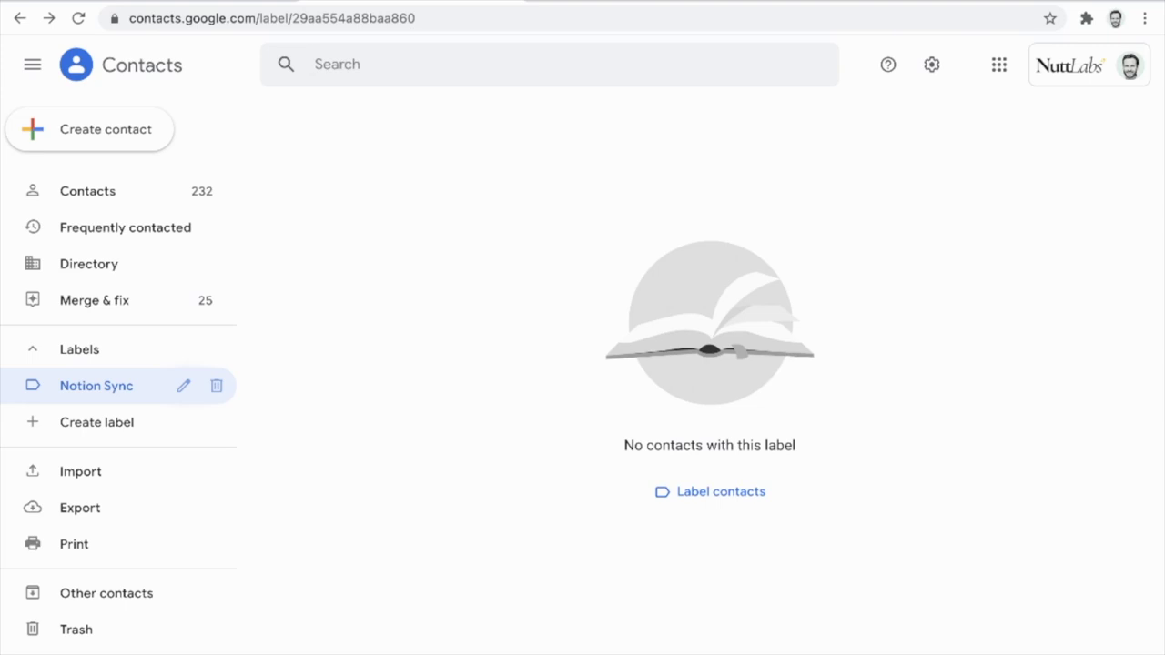
Create and save a Google contact with first name, last name and email, then close its card.
{"action": "left_click", "coordinate": [89, 129]}
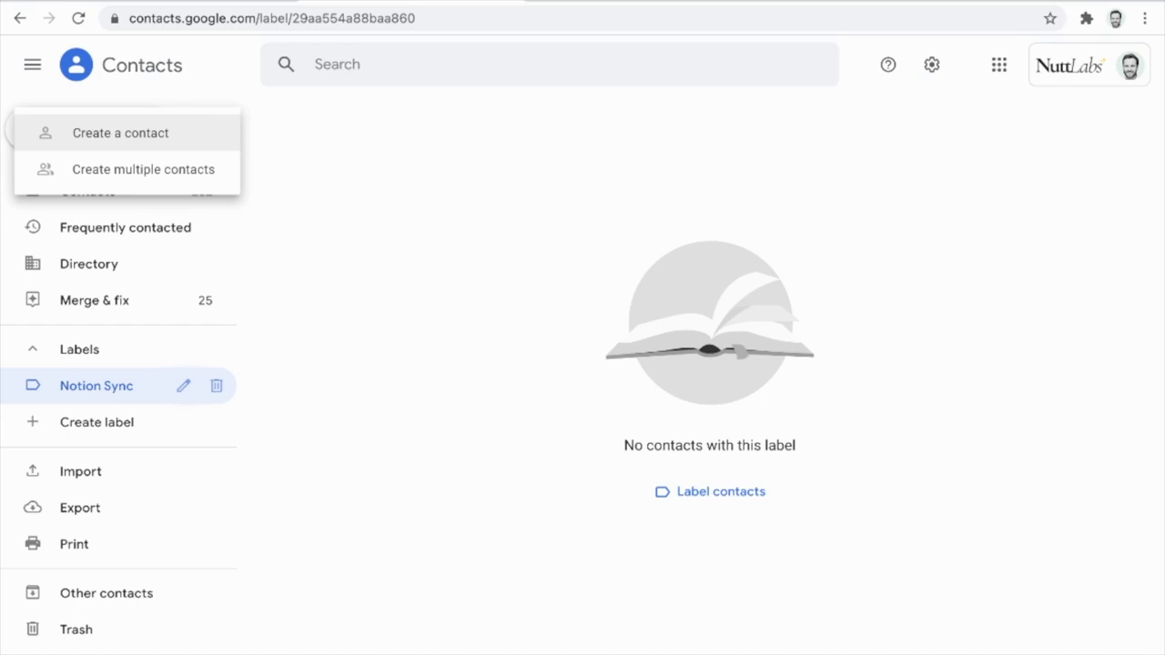
{"action": "left_click", "coordinate": [89, 133]}
{"action": "type", "text": "Kara"}
{"action": "key", "text": "Tab"}
{"action": "type", "text": "Swisher"}
{"action": "left_click", "coordinate": [409, 375]}
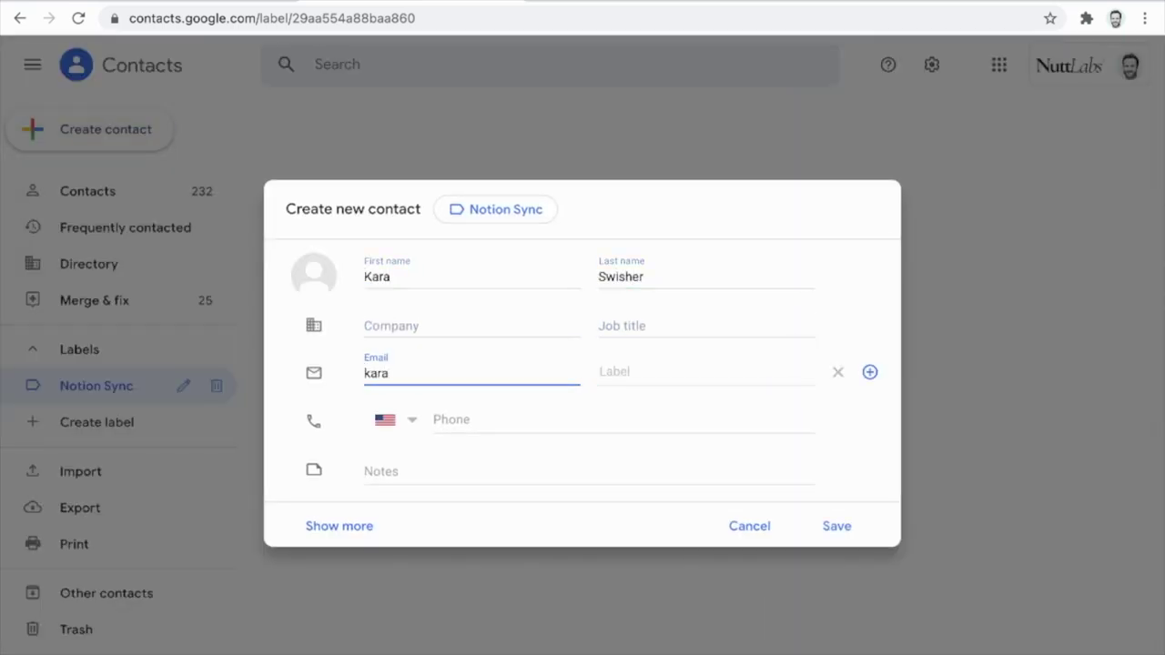
{"action": "key", "text": "Return"}
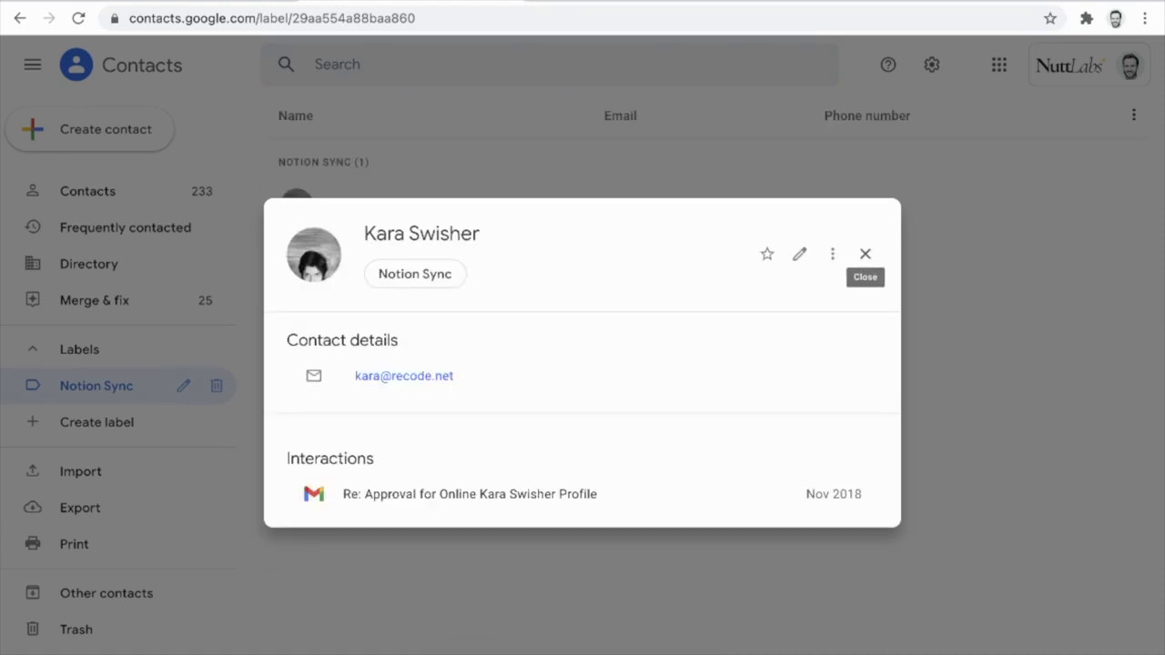
{"action": "left_click", "coordinate": [865, 254]}
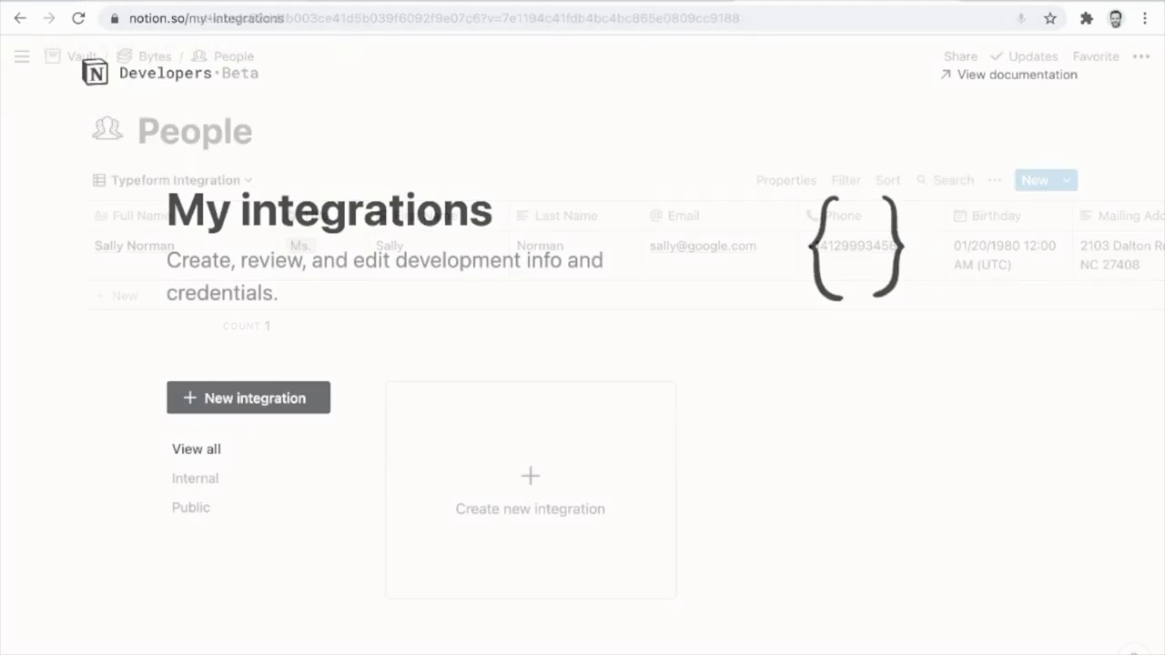
Create the 'Zapier → Nutt Labs' Notion integration and copy its secret token.
{"action": "left_click", "coordinate": [249, 397]}
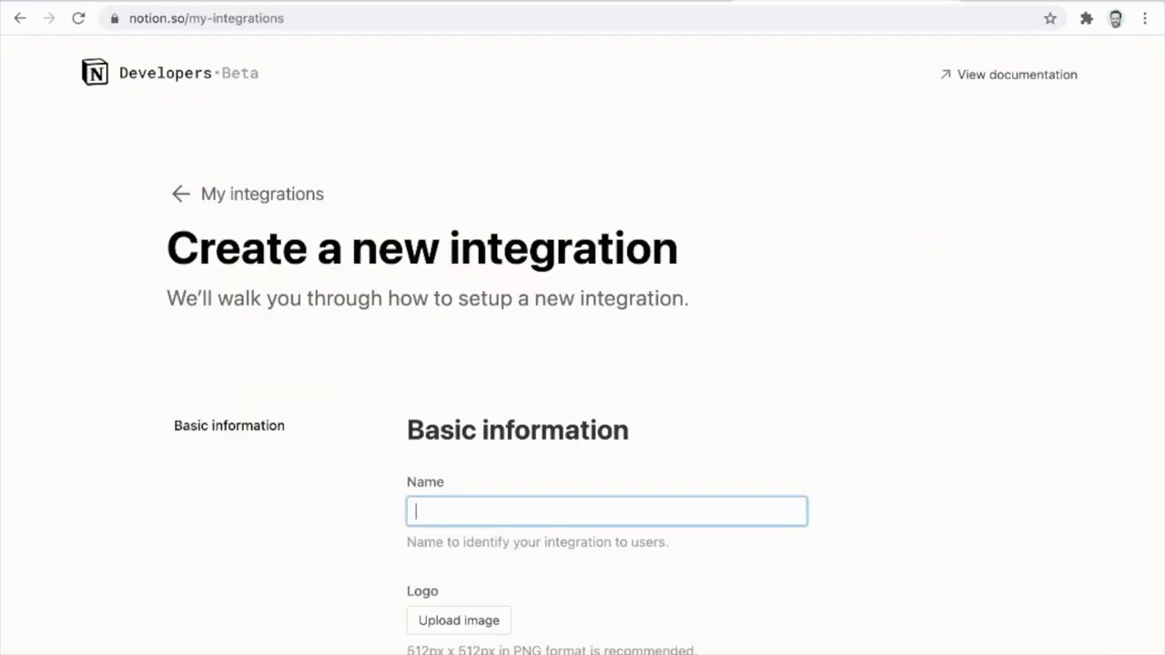
{"action": "type", "text": "Zapier → Nutt Labs"}
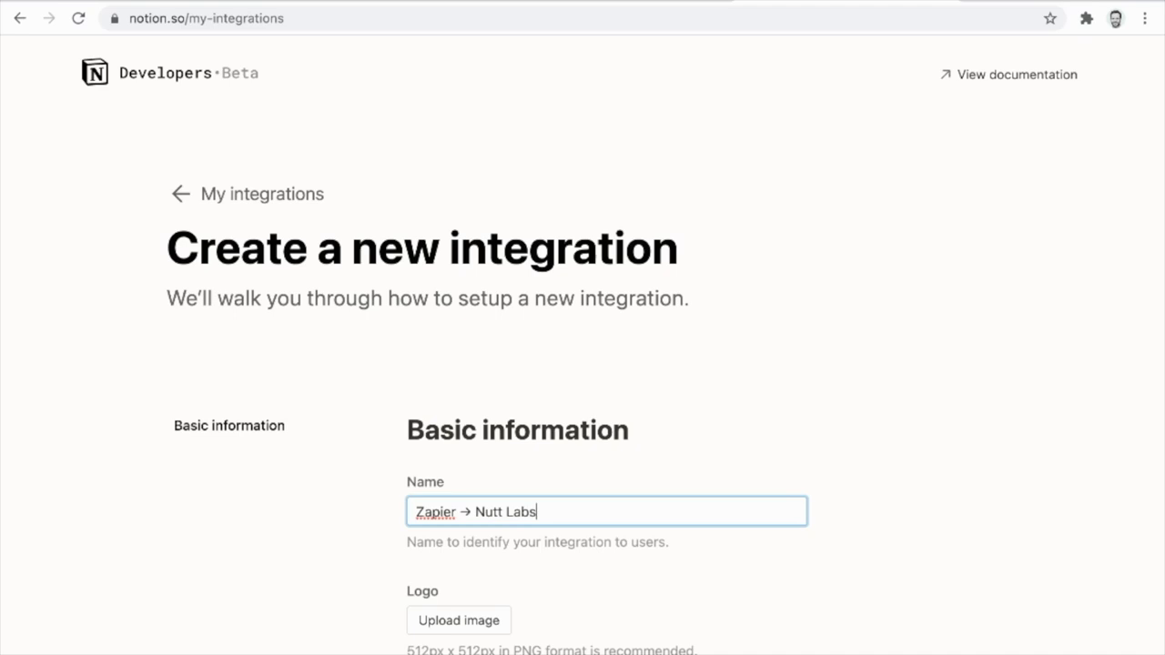
{"action": "scroll", "coordinate": [582, 346], "scroll_direction": "down", "scroll_amount": 5}
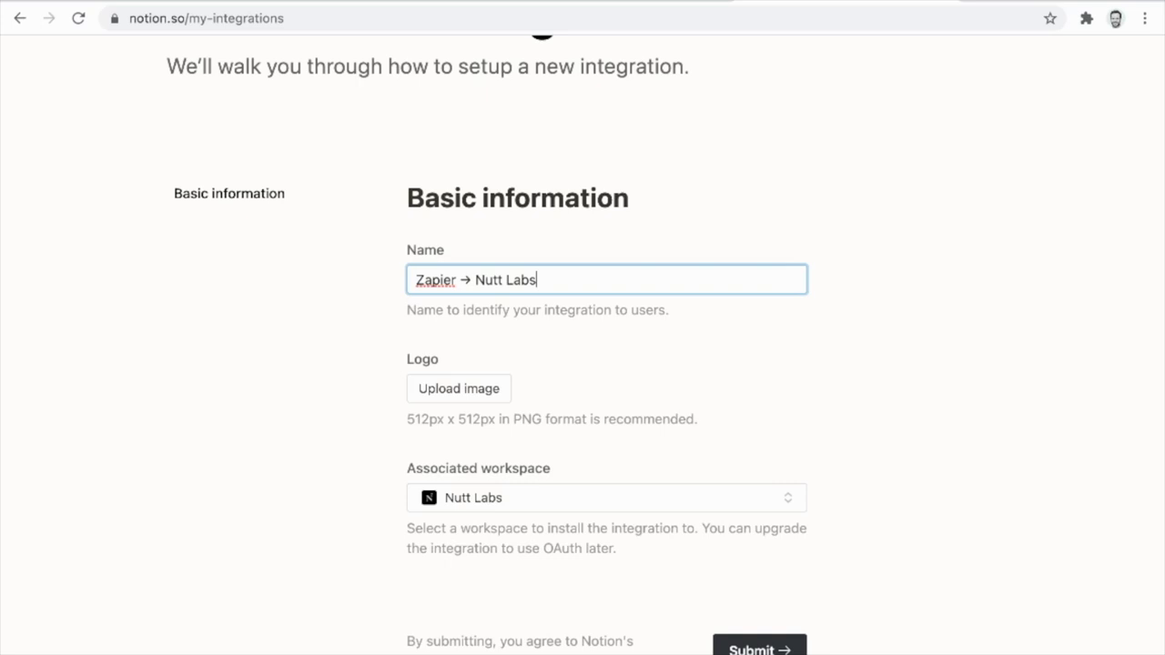
{"action": "key", "text": "Tab"}
{"action": "key", "text": "Return"}
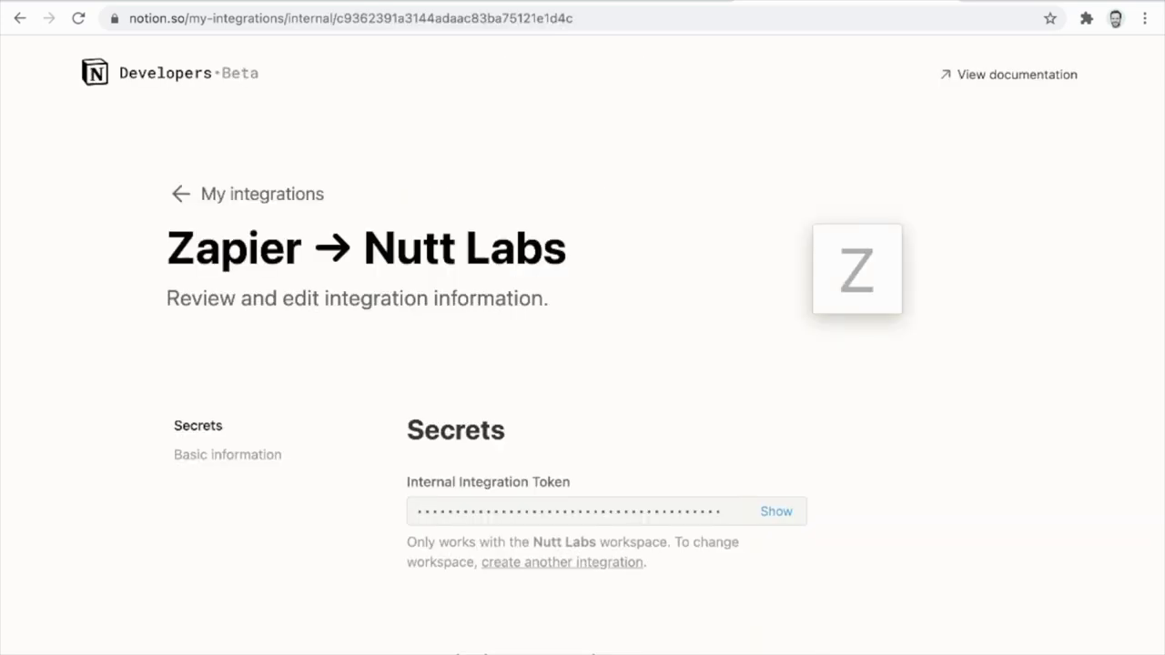
{"action": "left_click", "coordinate": [777, 512]}
{"action": "left_click", "coordinate": [777, 512]}
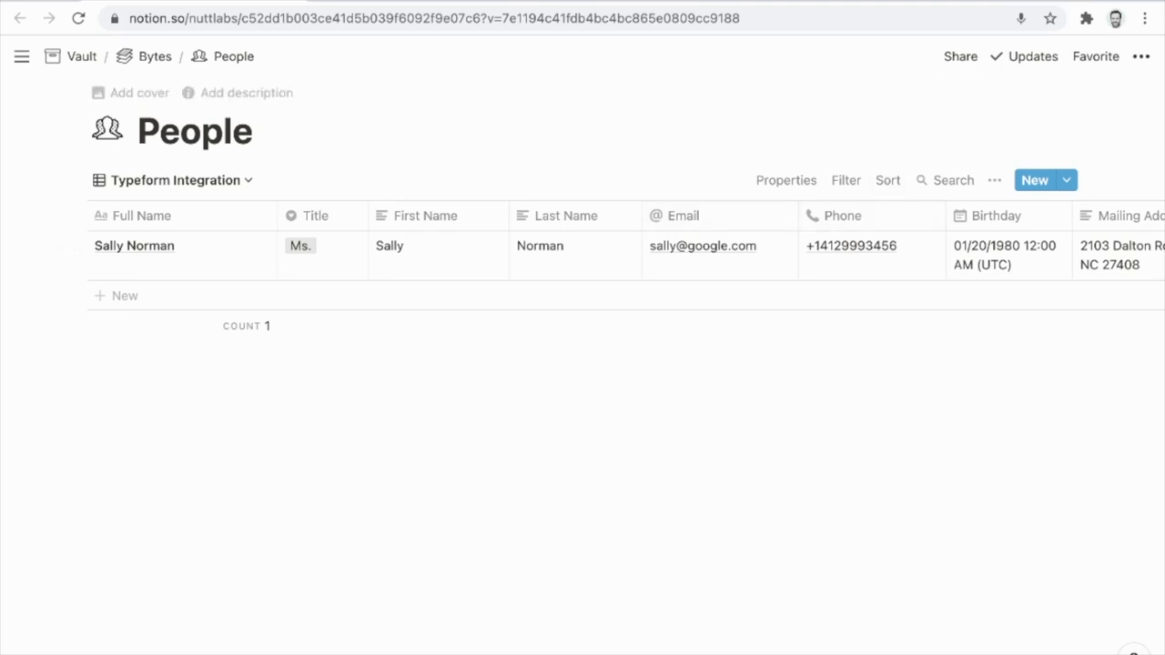
Share the People database with the Zapier → Nutt Labs integration.
{"action": "left_click", "coordinate": [961, 56]}
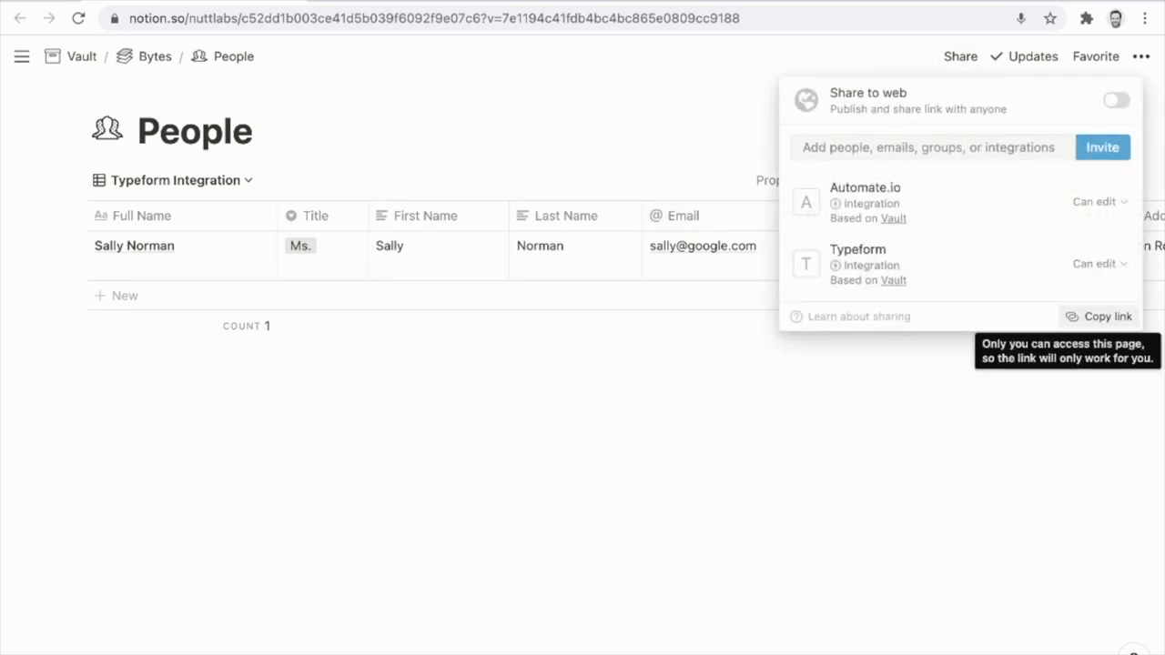
{"action": "left_click", "coordinate": [929, 147]}
{"action": "scroll", "coordinate": [583, 318], "scroll_direction": "down", "scroll_amount": 2}
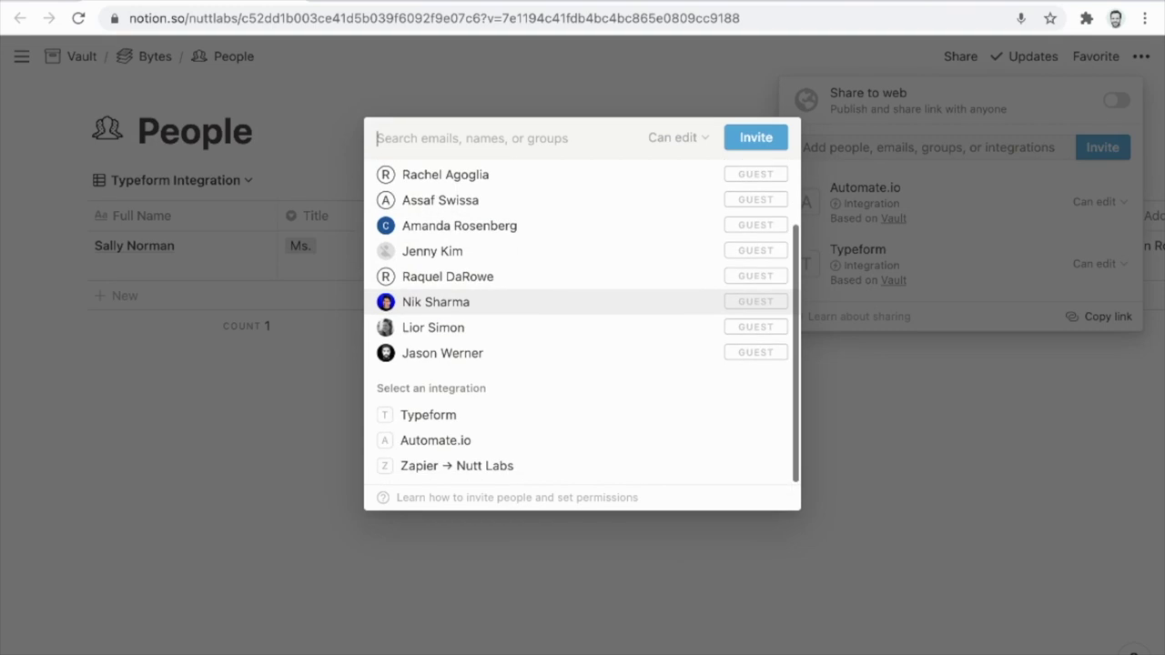
{"action": "left_click", "coordinate": [457, 465]}
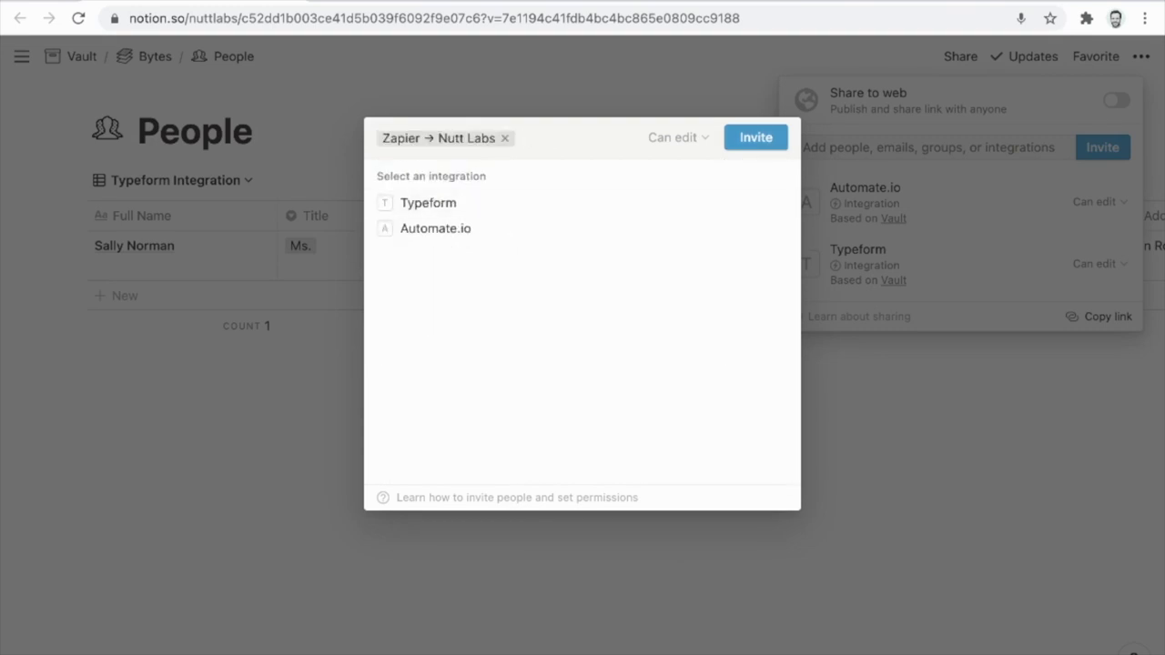
{"action": "key", "text": "Return"}
{"action": "key", "text": "Escape"}
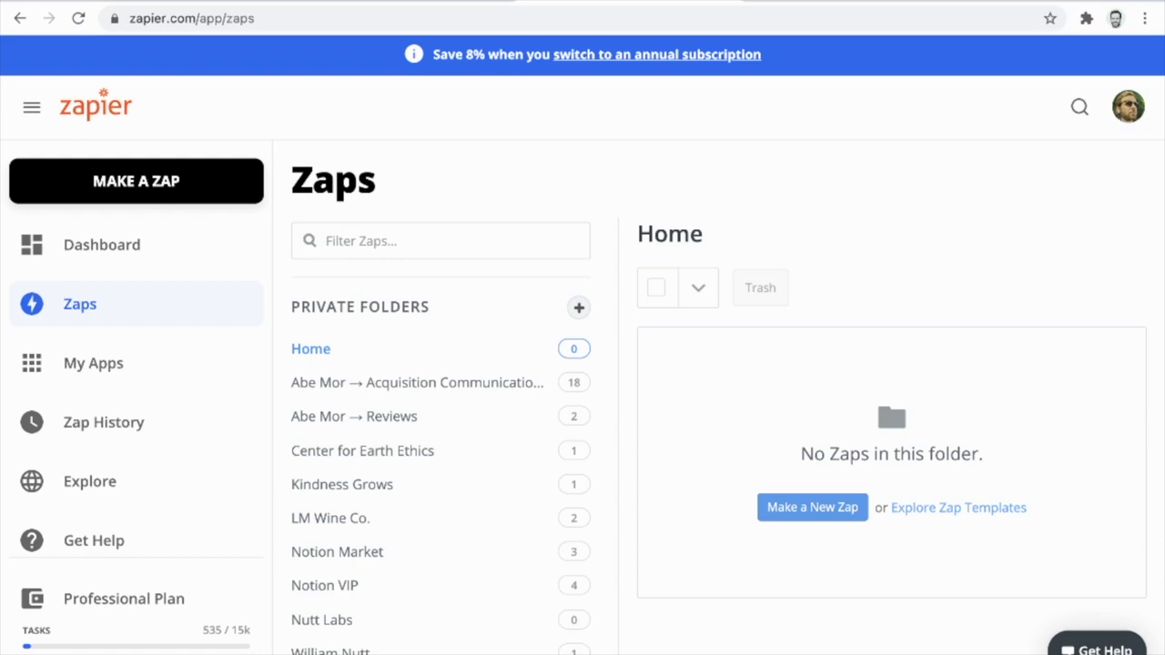
Start a new zap triggered by Google Contacts' New or Updated Contact event.
{"action": "left_click", "coordinate": [136, 181]}
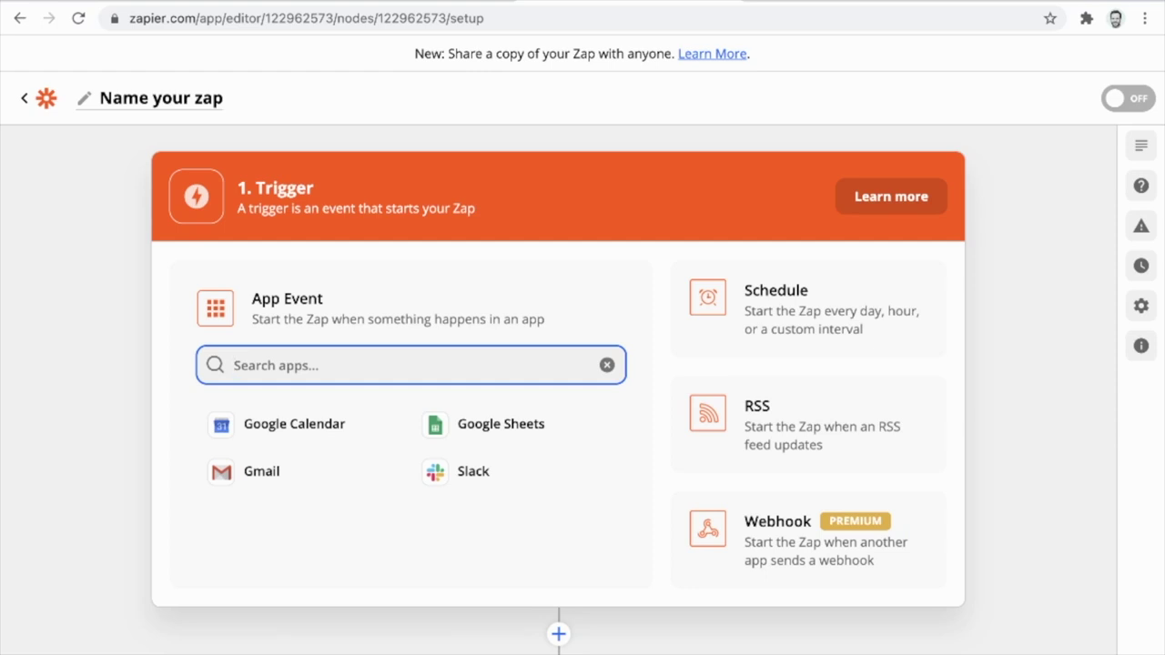
{"action": "type", "text": "gogole"}
{"action": "key", "text": "BackSpace"}
{"action": "key", "text": "BackSpace"}
{"action": "key", "text": "BackSpace"}
{"action": "key", "text": "BackSpace"}
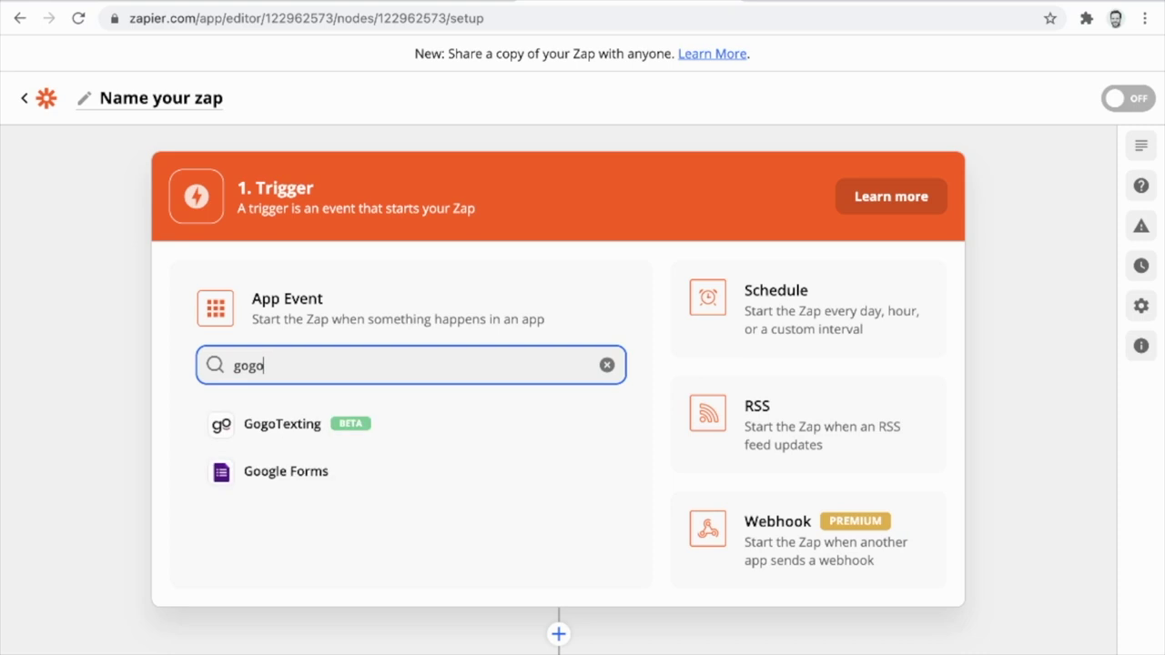
{"action": "type", "text": "ogle c"}
{"action": "key", "text": "Down"}
{"action": "key", "text": "Down"}
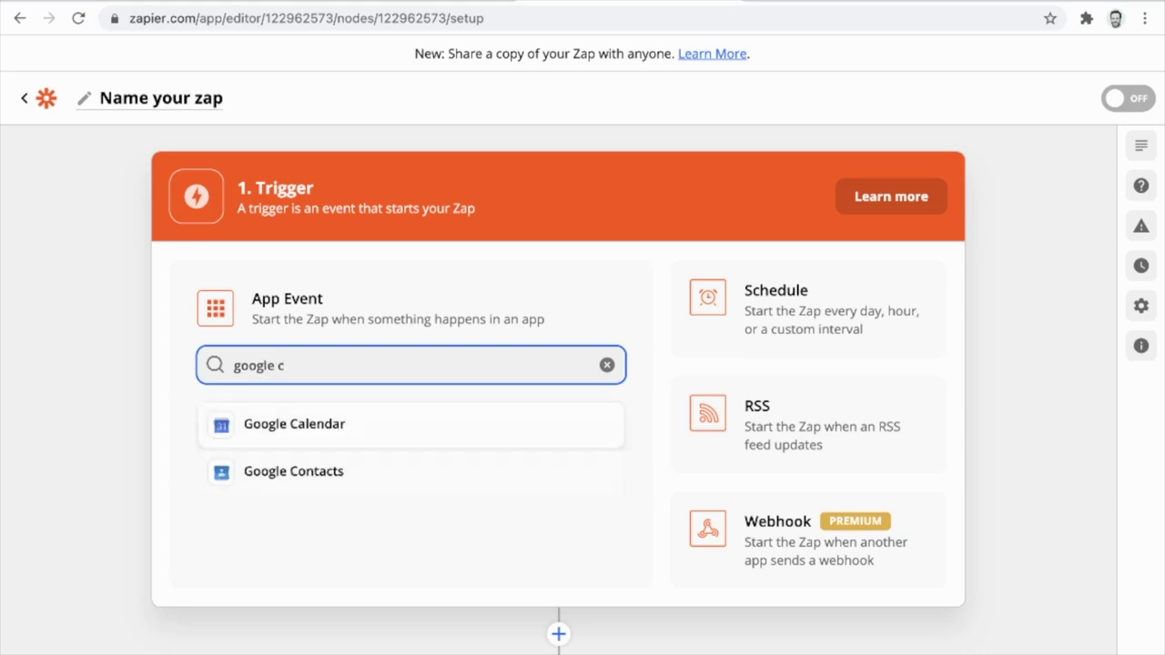
{"action": "key", "text": "Return"}
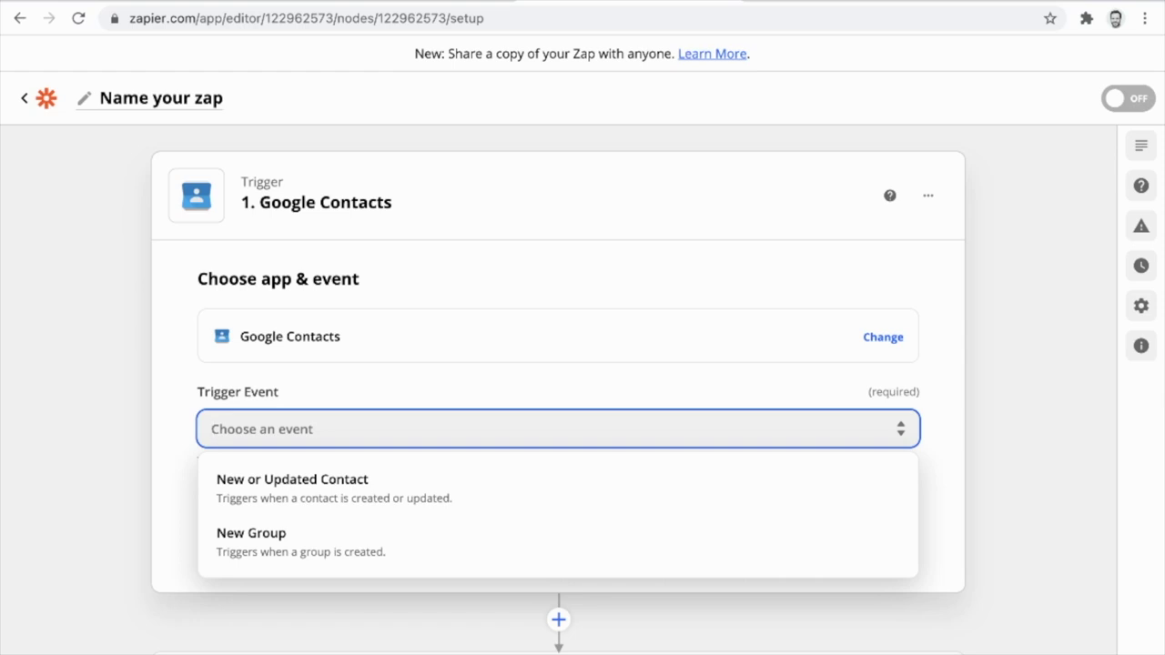
{"action": "key", "text": "Down"}
{"action": "key", "text": "Return"}
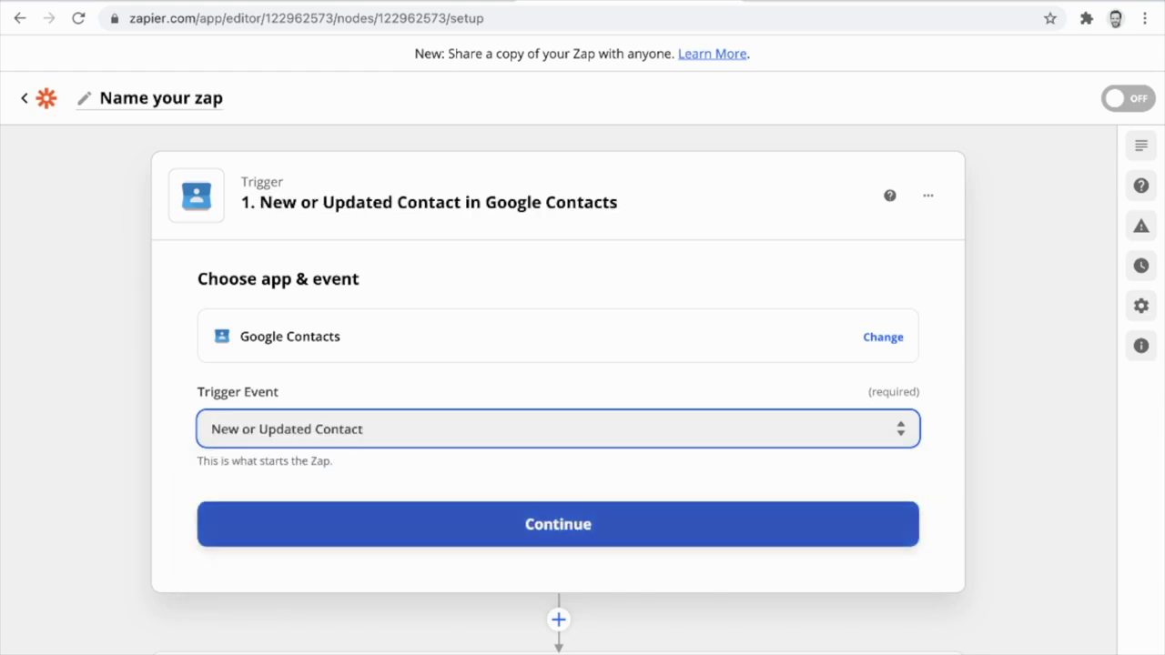
Choose the connected Google Contacts account, test the trigger, and continue to the action step.
{"action": "key", "text": "Tab"}
{"action": "key", "text": "Return"}
{"action": "key", "text": "Return"}
{"action": "key", "text": "Down"}
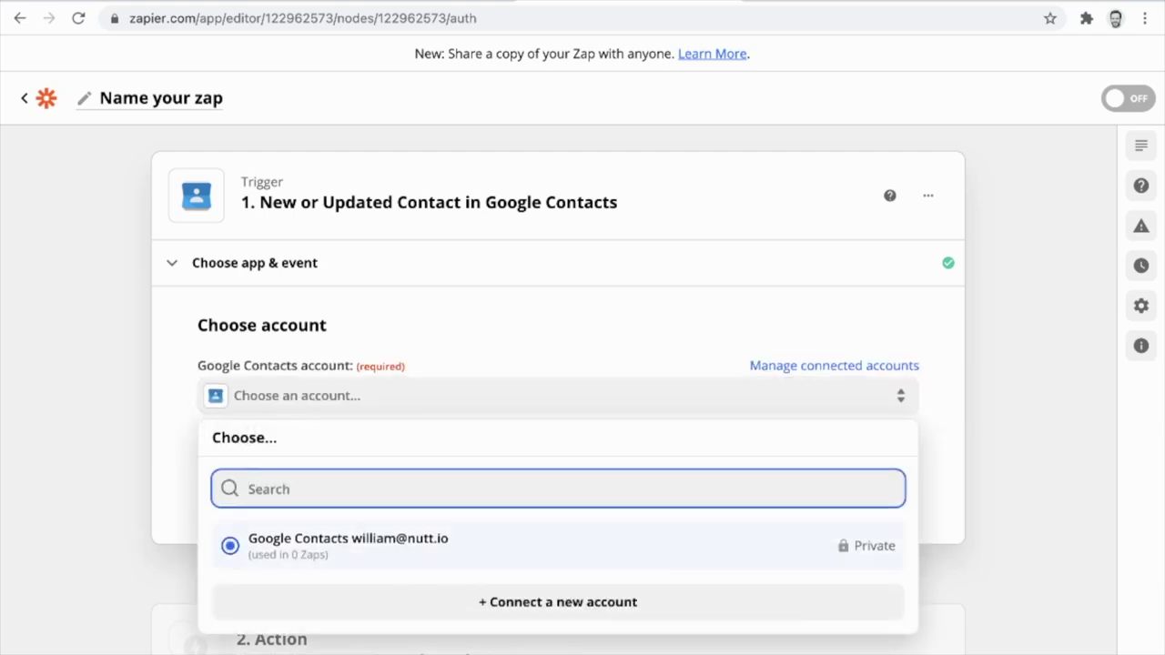
{"action": "key", "text": "Return"}
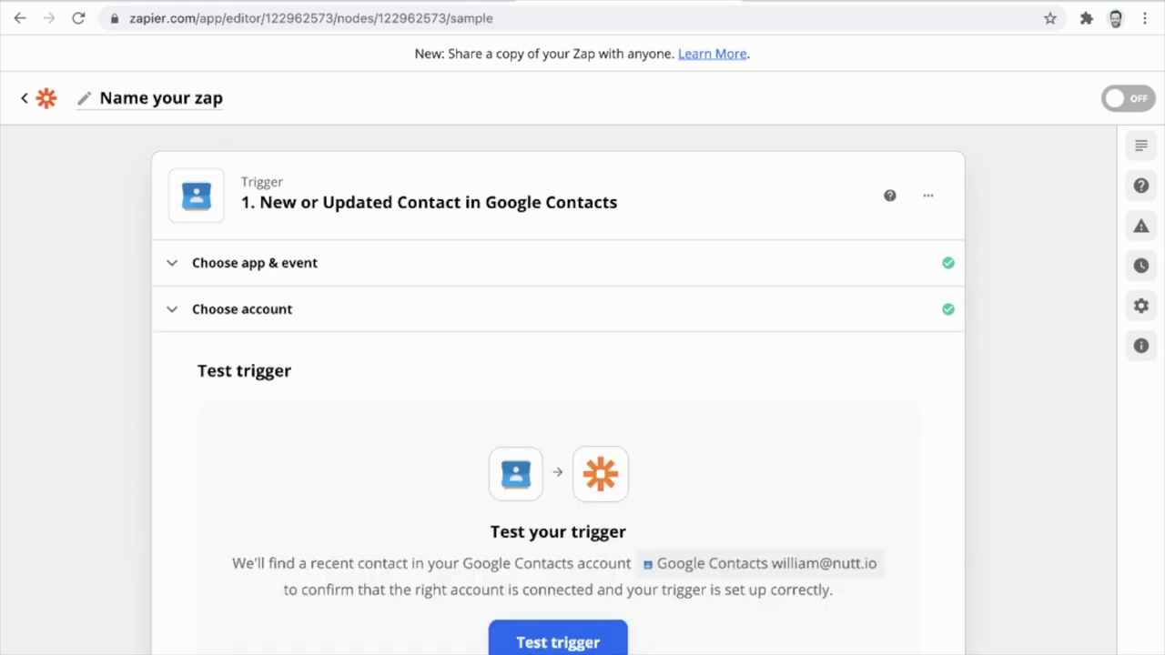
{"action": "scroll", "coordinate": [558, 383], "scroll_direction": "down", "scroll_amount": 3}
{"action": "left_click", "coordinate": [558, 510]}
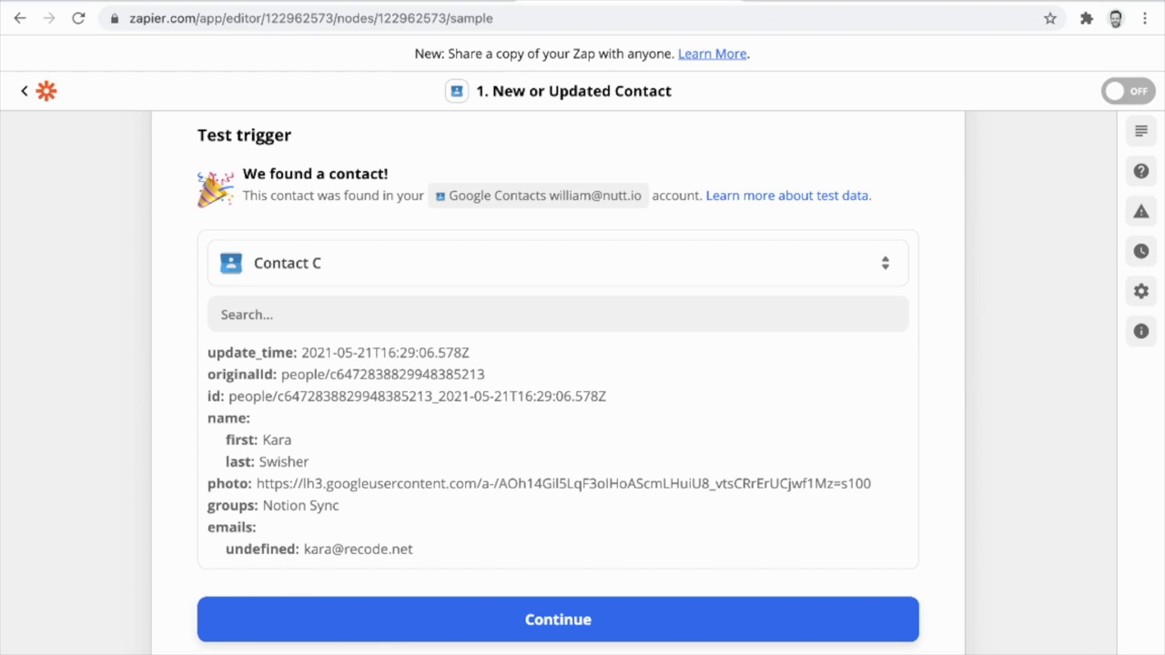
{"action": "scroll", "coordinate": [558, 382], "scroll_direction": "down", "scroll_amount": 1}
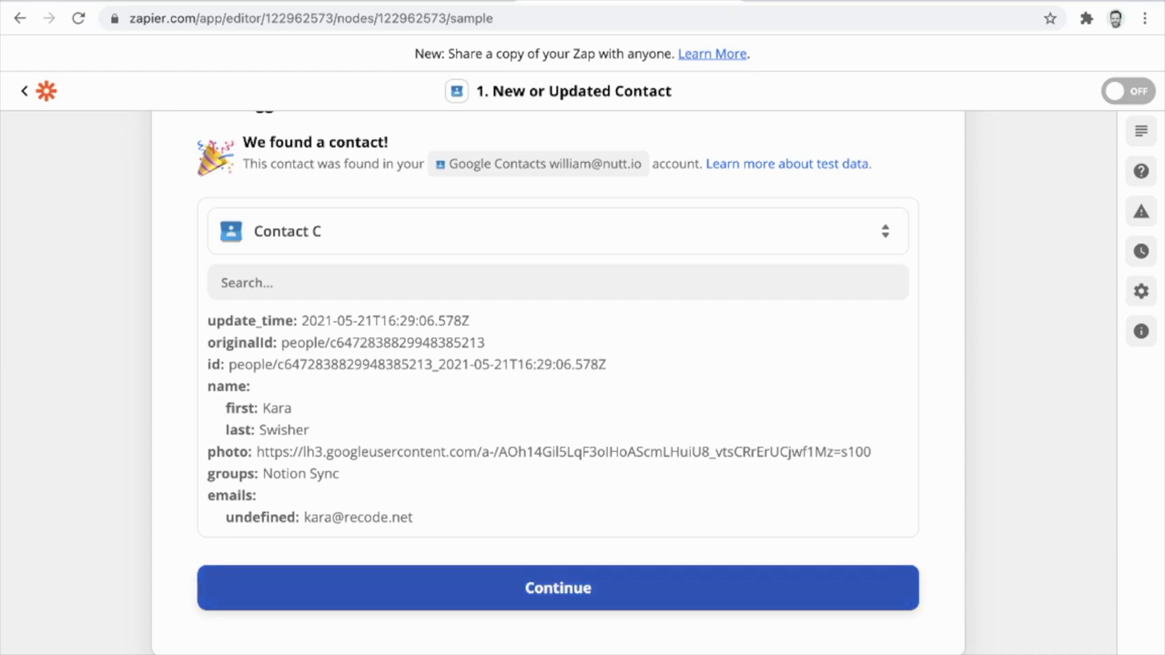
{"action": "left_click", "coordinate": [310, 588]}
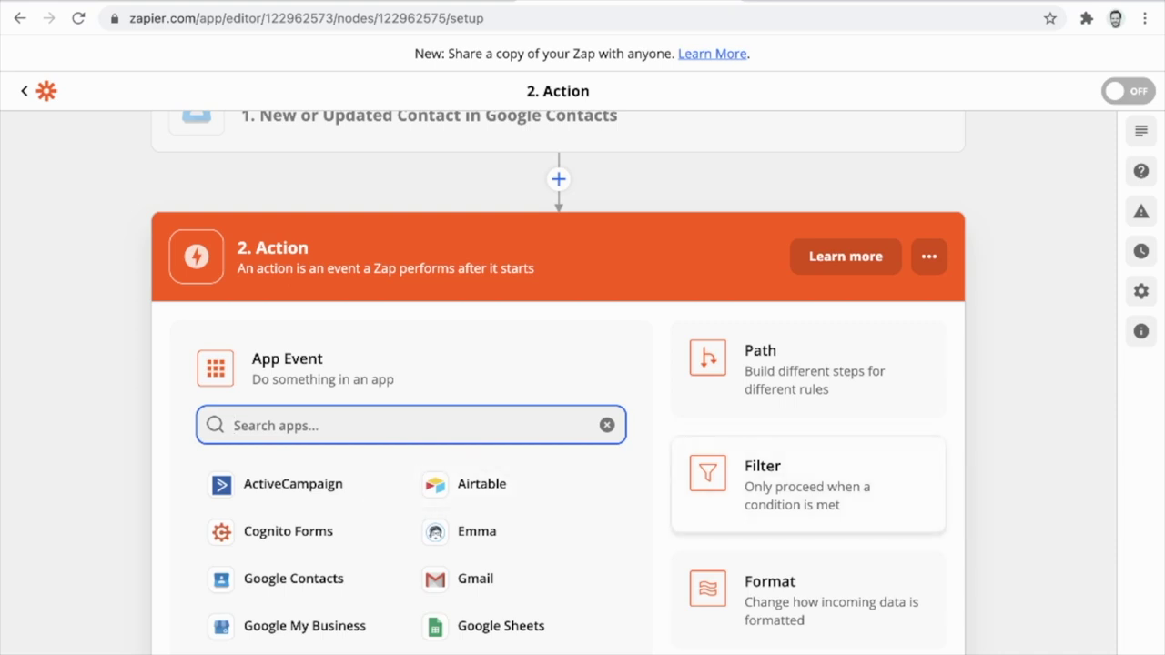
Add a filter step on the Groups field using the (Text) Contains condition.
{"action": "left_click", "coordinate": [808, 486]}
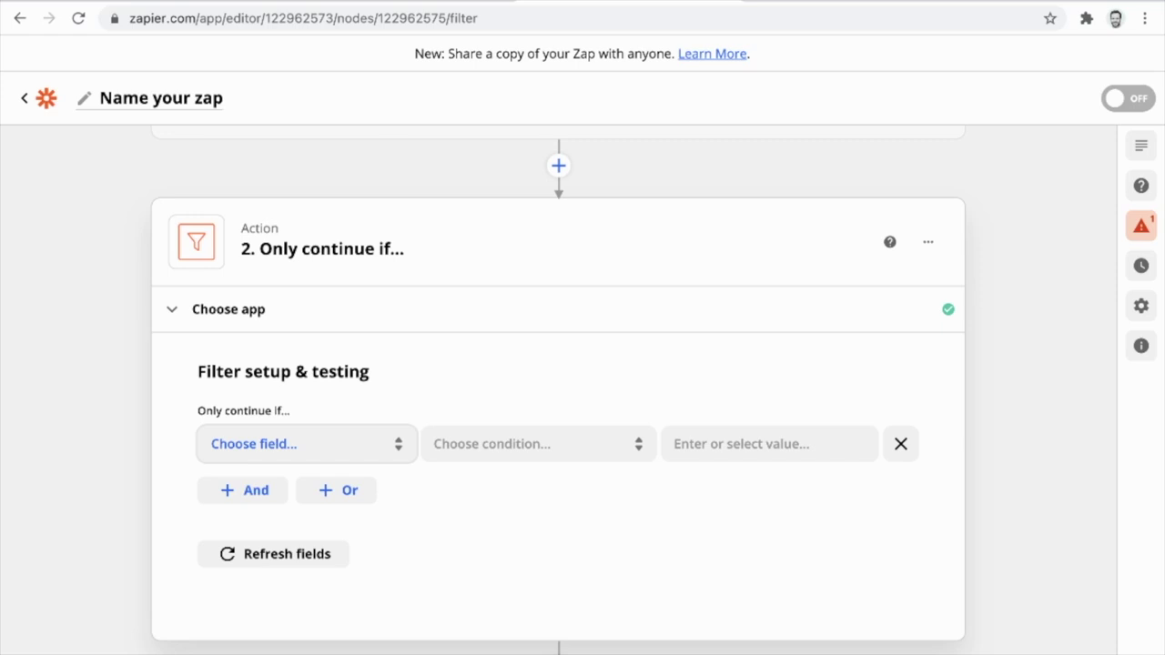
{"action": "left_click", "coordinate": [307, 443]}
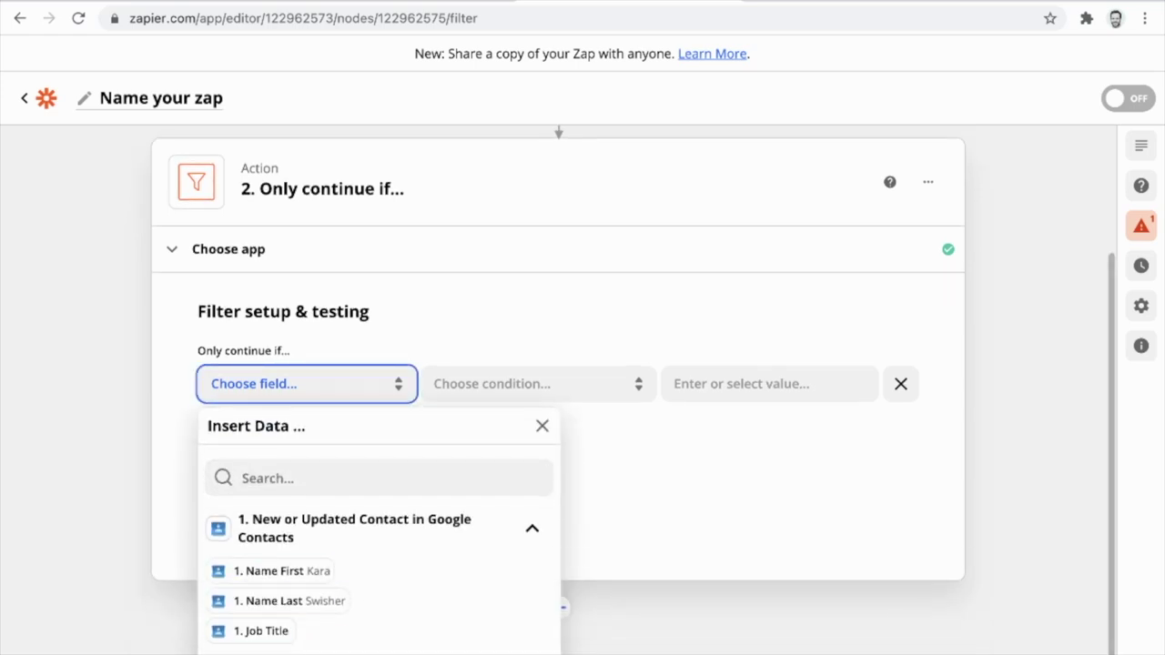
{"action": "type", "text": "f"}
{"action": "key", "text": "BackSpace"}
{"action": "type", "text": "group"}
{"action": "key", "text": "Down"}
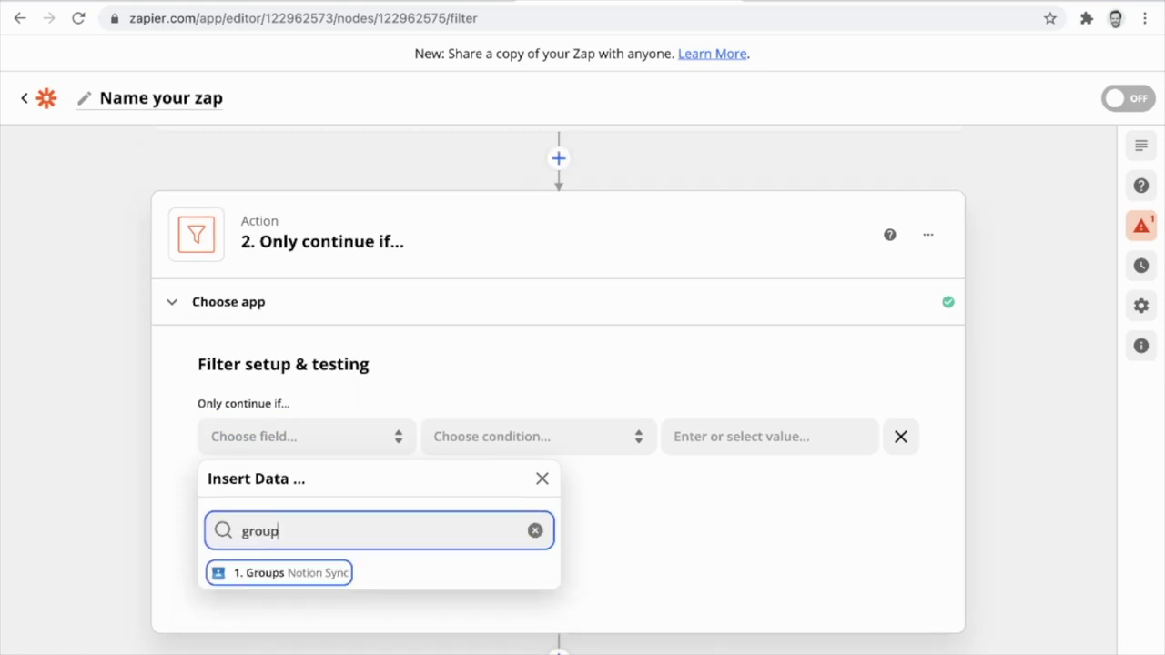
{"action": "key", "text": "Return"}
{"action": "key", "text": "Tab"}
{"action": "key", "text": "Down"}
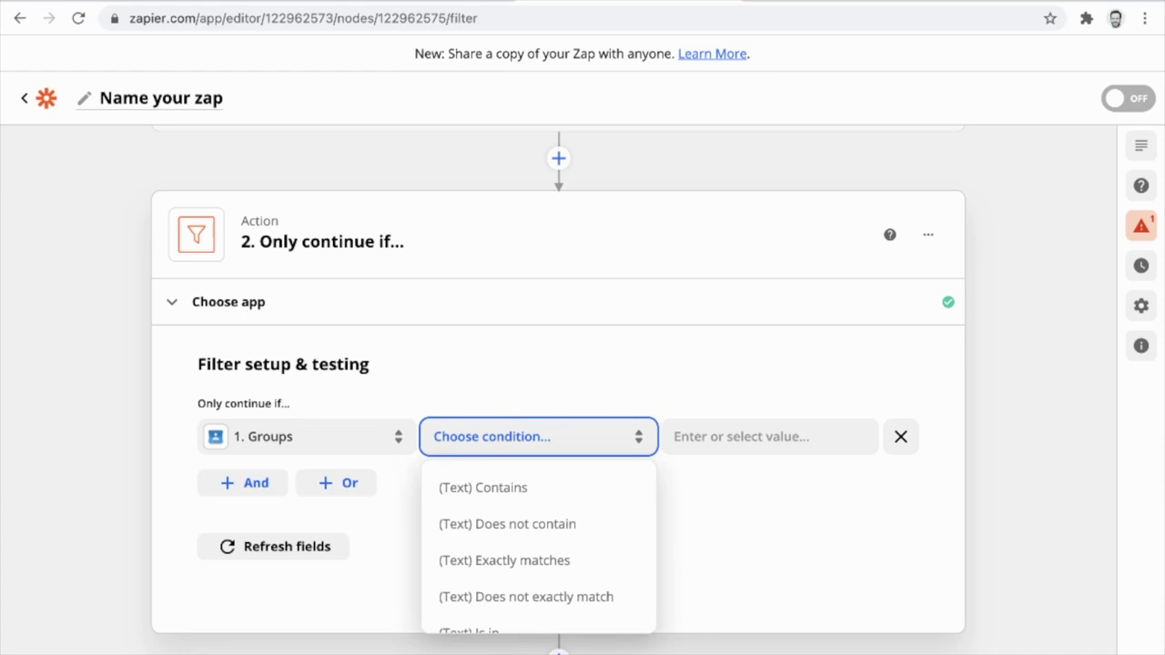
{"action": "key", "text": "Down"}
{"action": "key", "text": "Return"}
Enter 'Notion Sync' as the filter value, test it, and close the step.
{"action": "key", "text": "Tab"}
{"action": "type", "text": "Noti"}
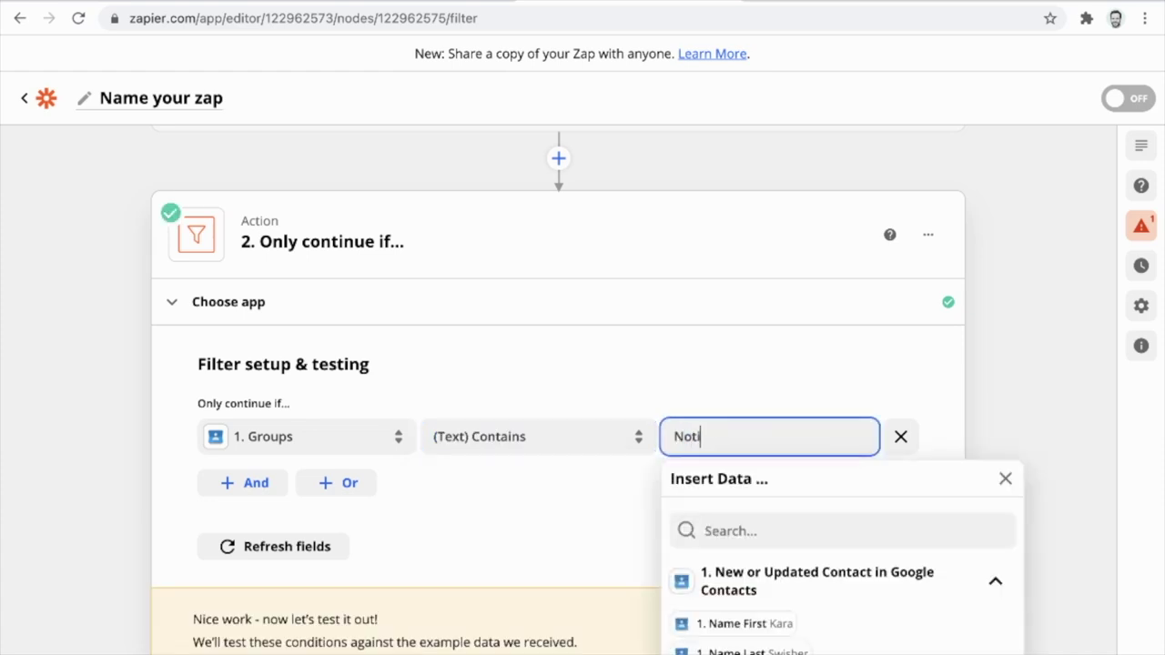
{"action": "type", "text": "on Sync"}
{"action": "key", "text": "Tab"}
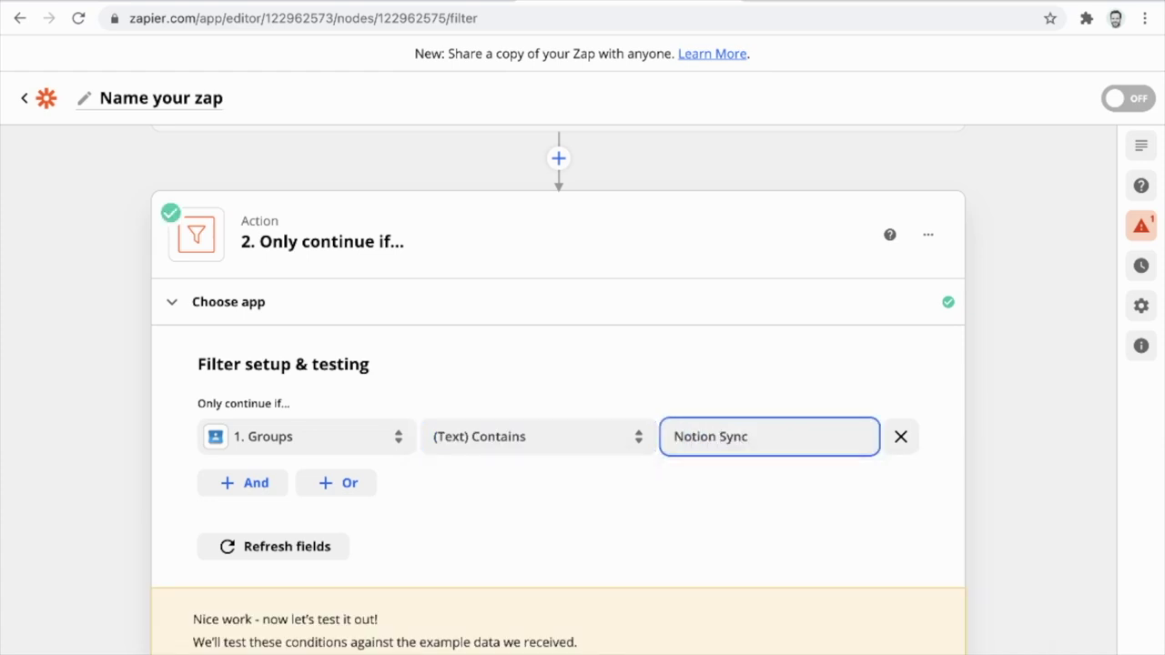
{"action": "key", "text": "Return"}
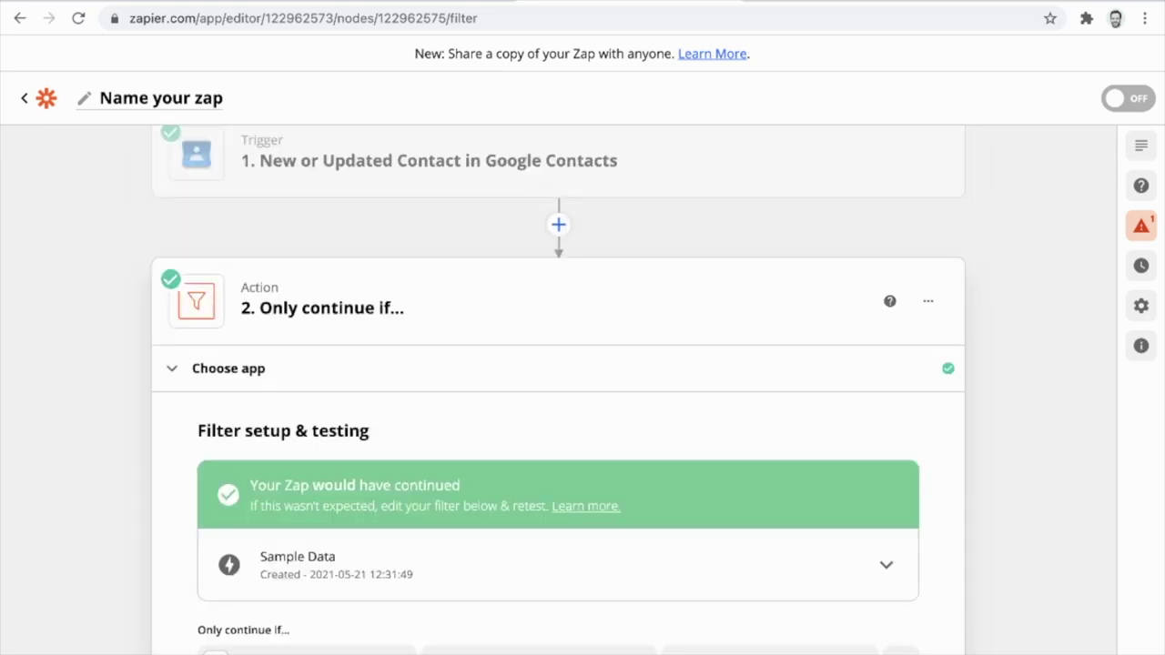
{"action": "scroll", "coordinate": [558, 392], "scroll_direction": "down", "scroll_amount": 3}
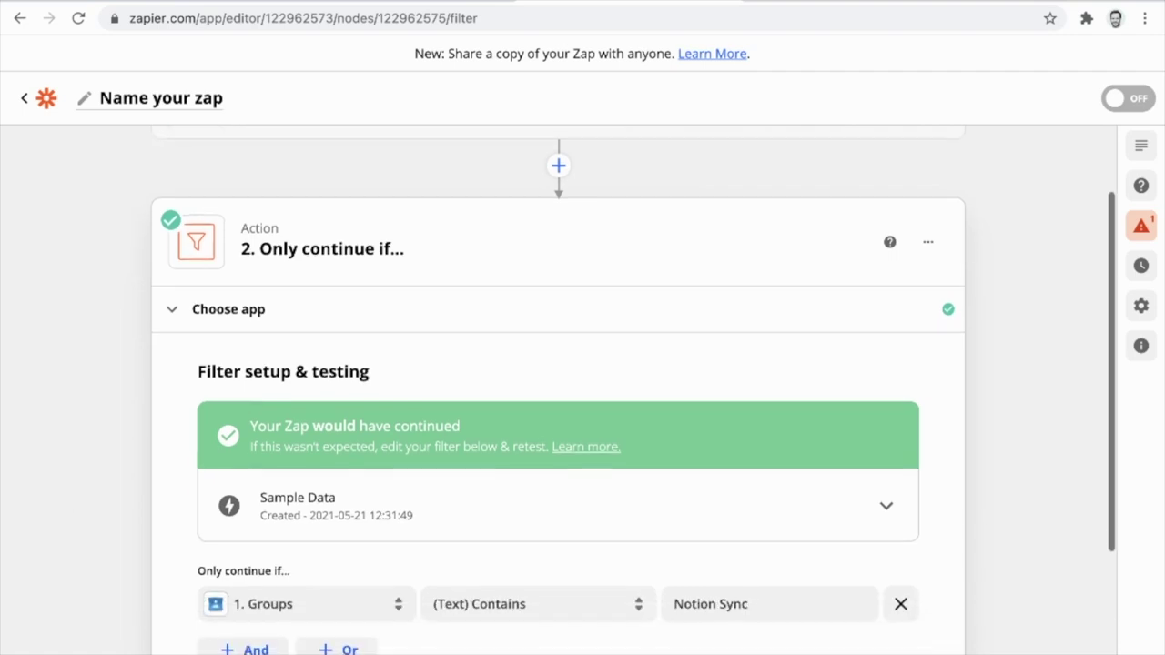
{"action": "scroll", "coordinate": [558, 391], "scroll_direction": "down", "scroll_amount": 2}
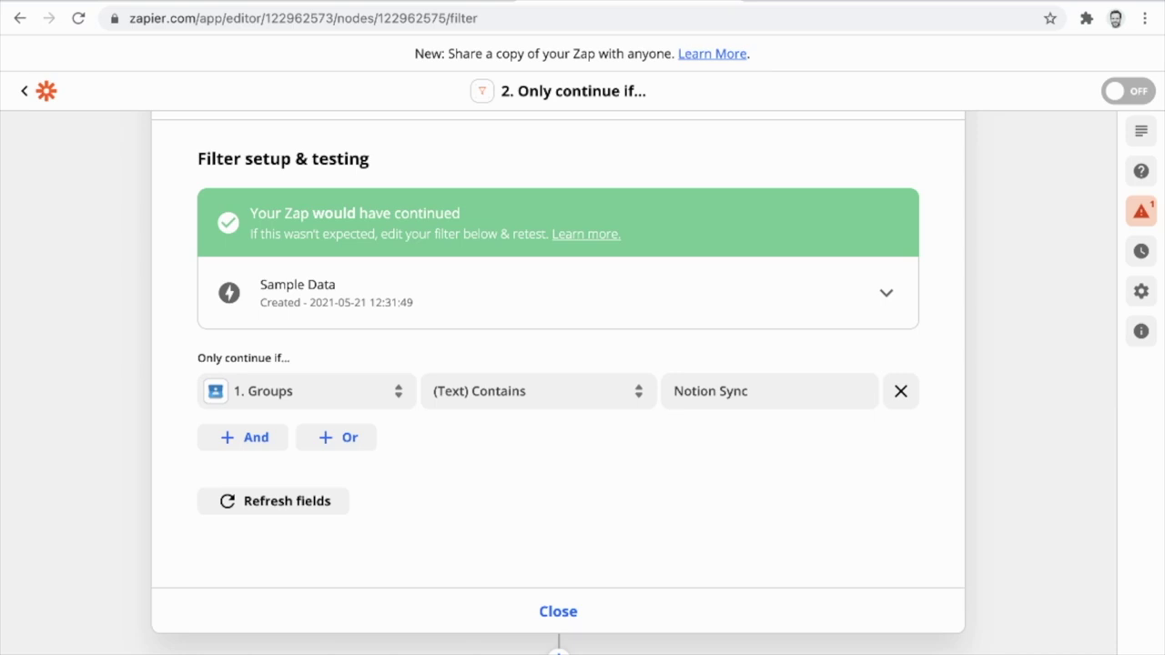
{"action": "key", "text": "Escape"}
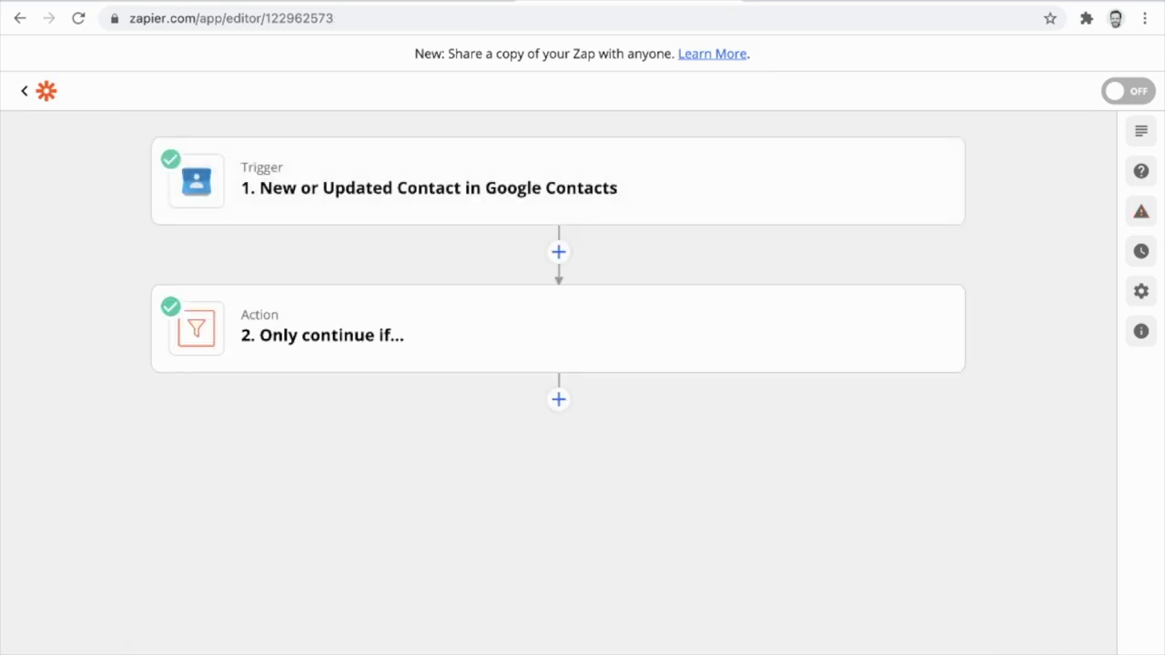
Add a third Zapier step using Notion's Create Database Item action after the filter.
{"action": "left_click", "coordinate": [558, 398]}
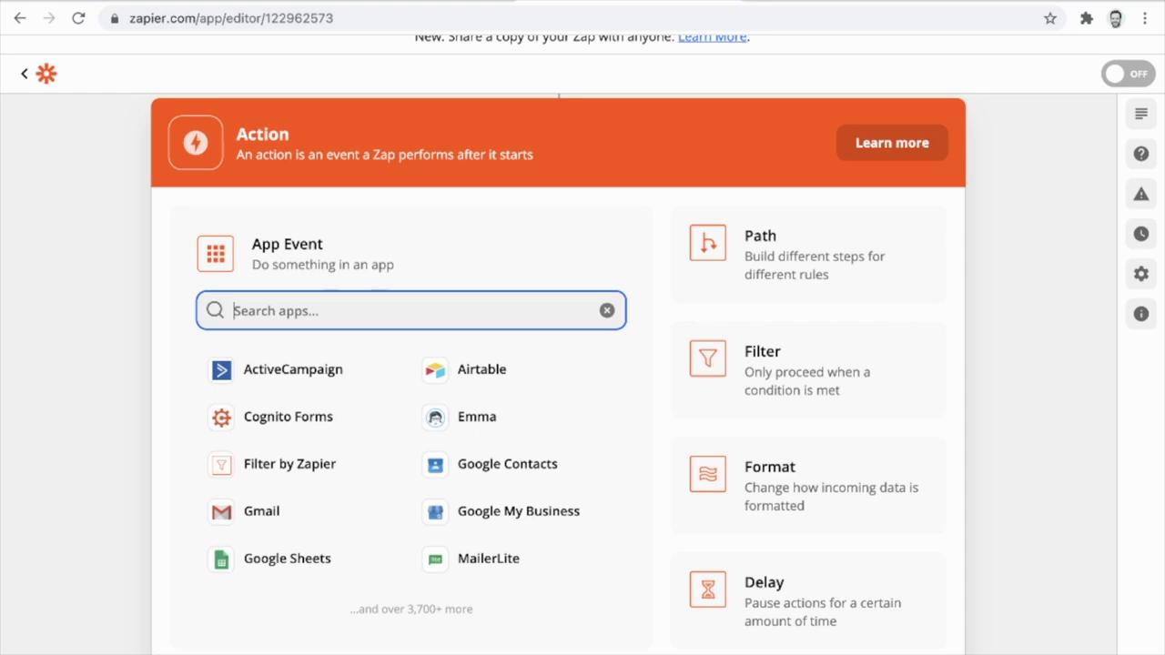
{"action": "type", "text": "Notion"}
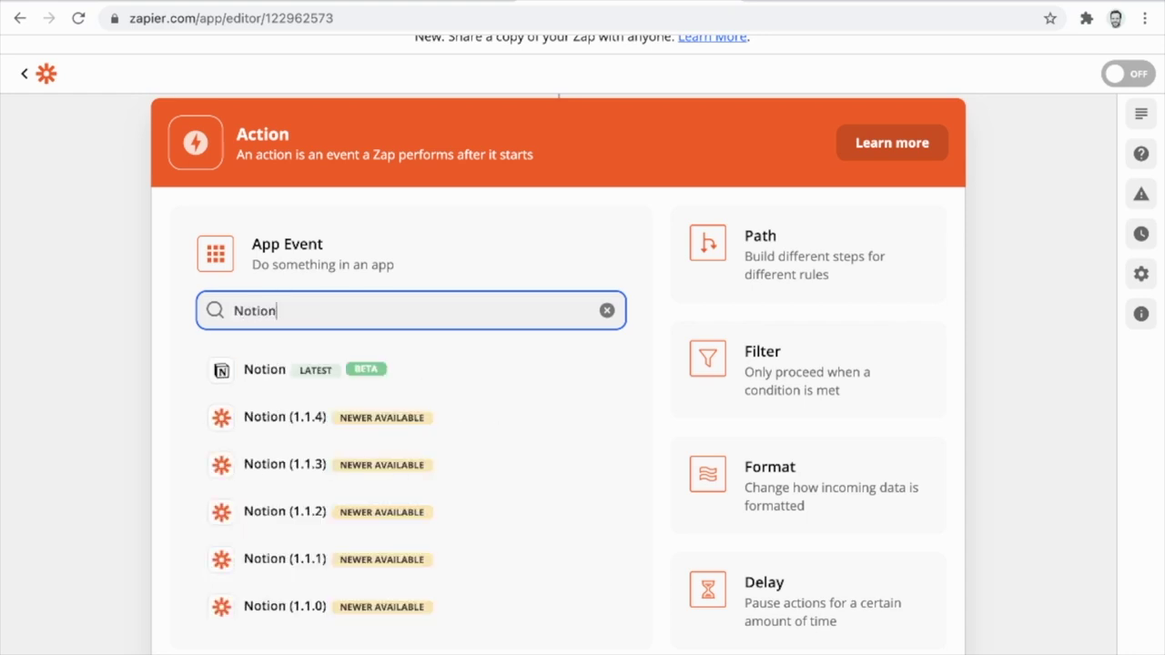
{"action": "key", "text": "Return"}
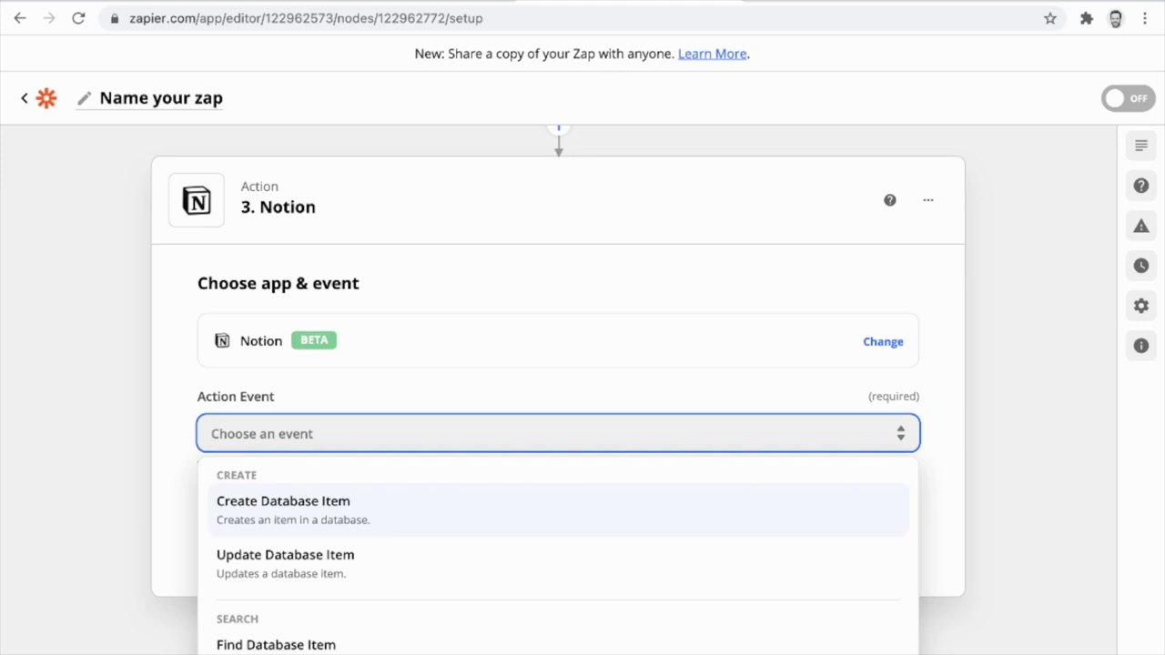
{"action": "key", "text": "Return"}
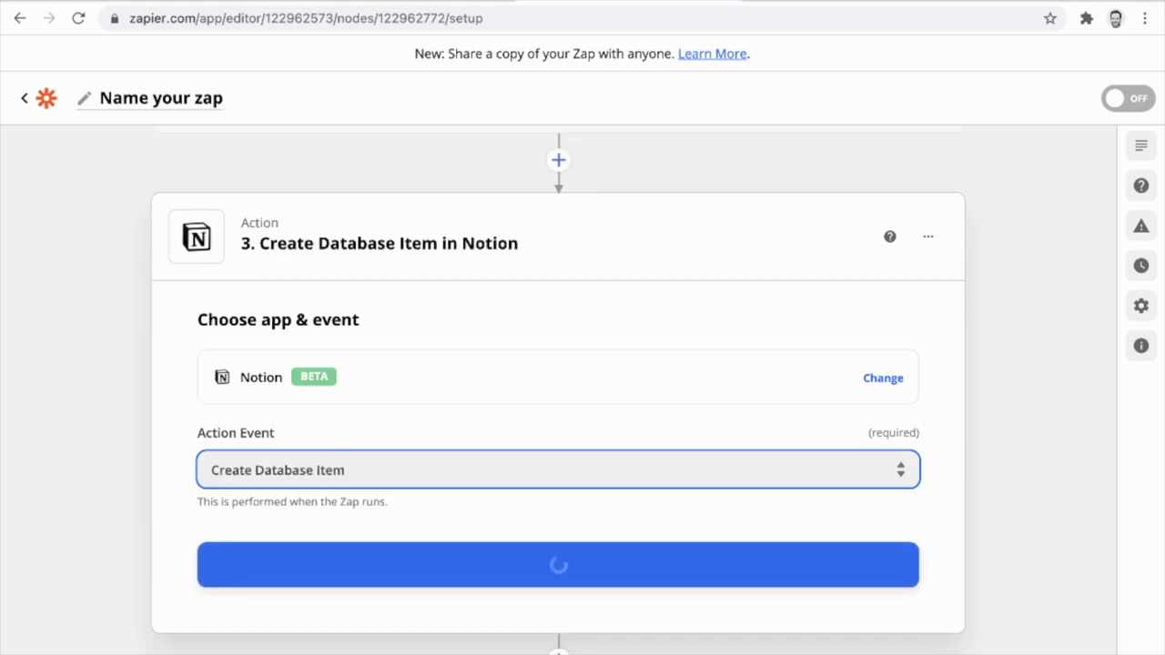
{"action": "key", "text": "Tab"}
{"action": "key", "text": "Return"}
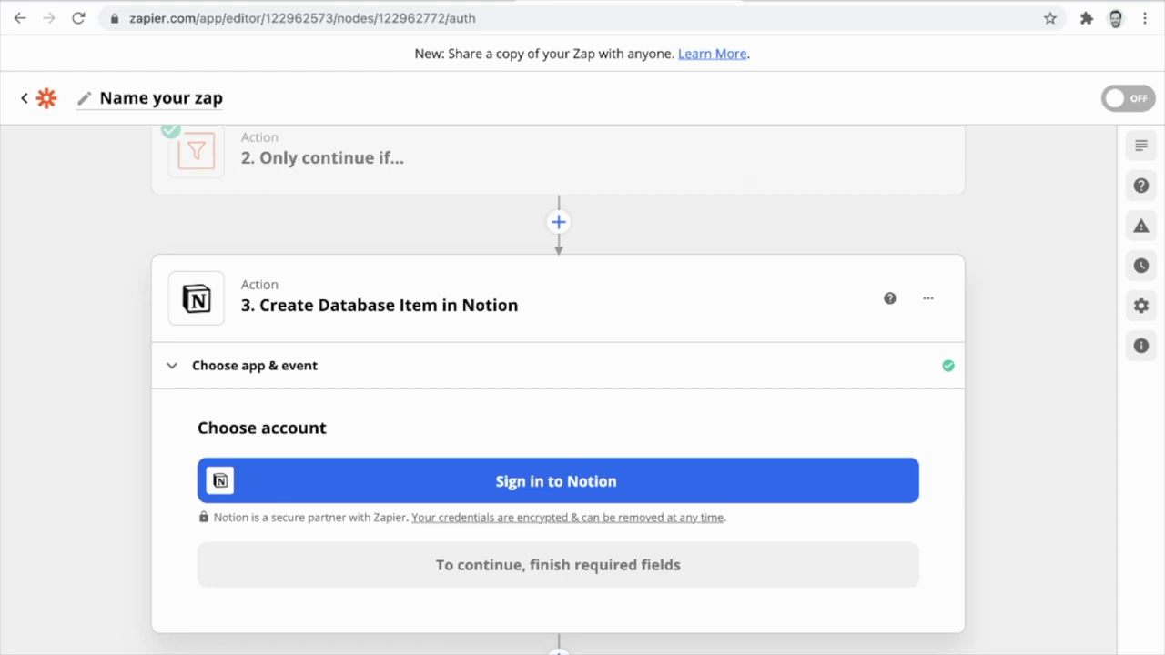
Connect a Notion account by pasting the integration token, reaching the action setup form.
{"action": "key", "text": "Return"}
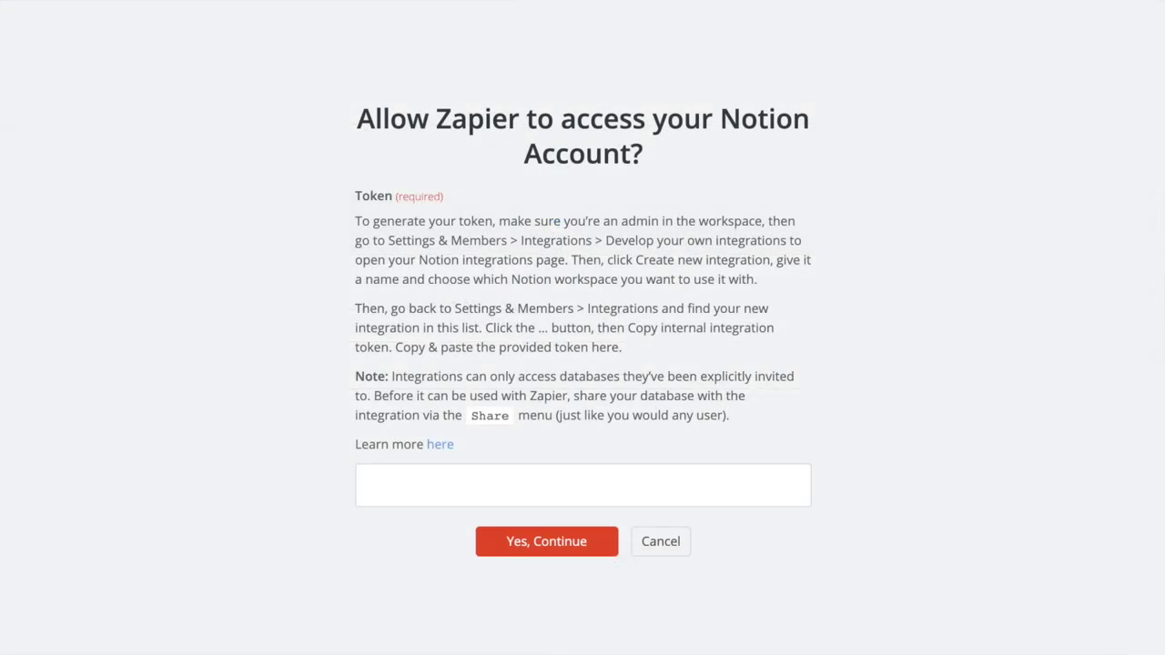
{"action": "key", "text": "ctrl+v"}
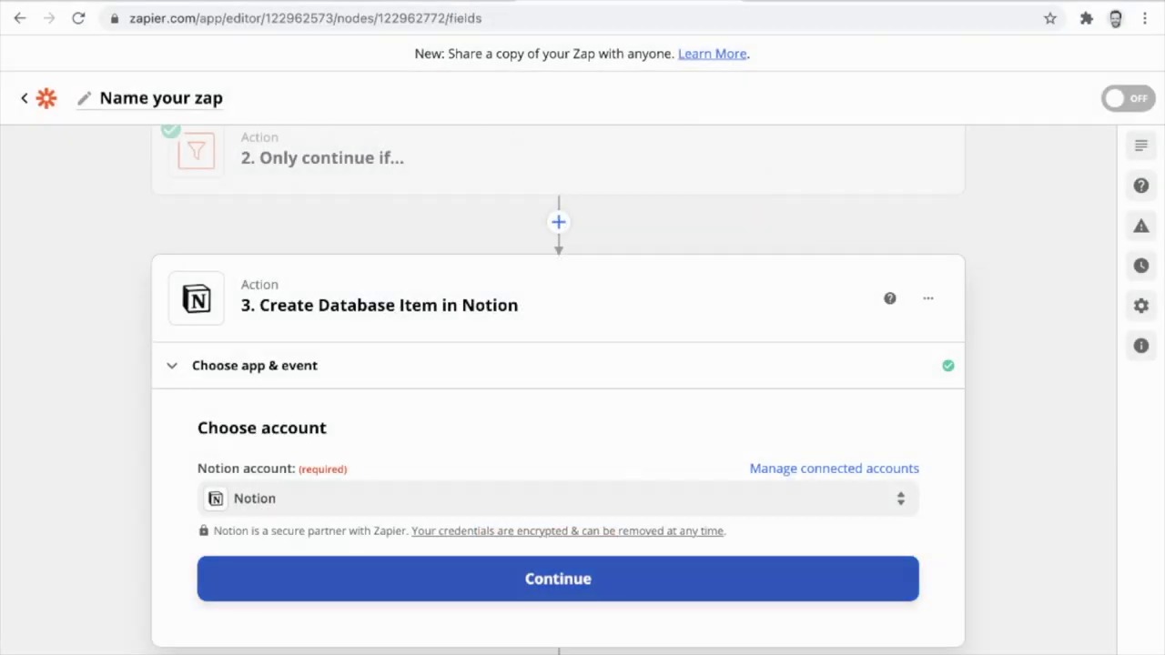
{"action": "key", "text": "Return"}
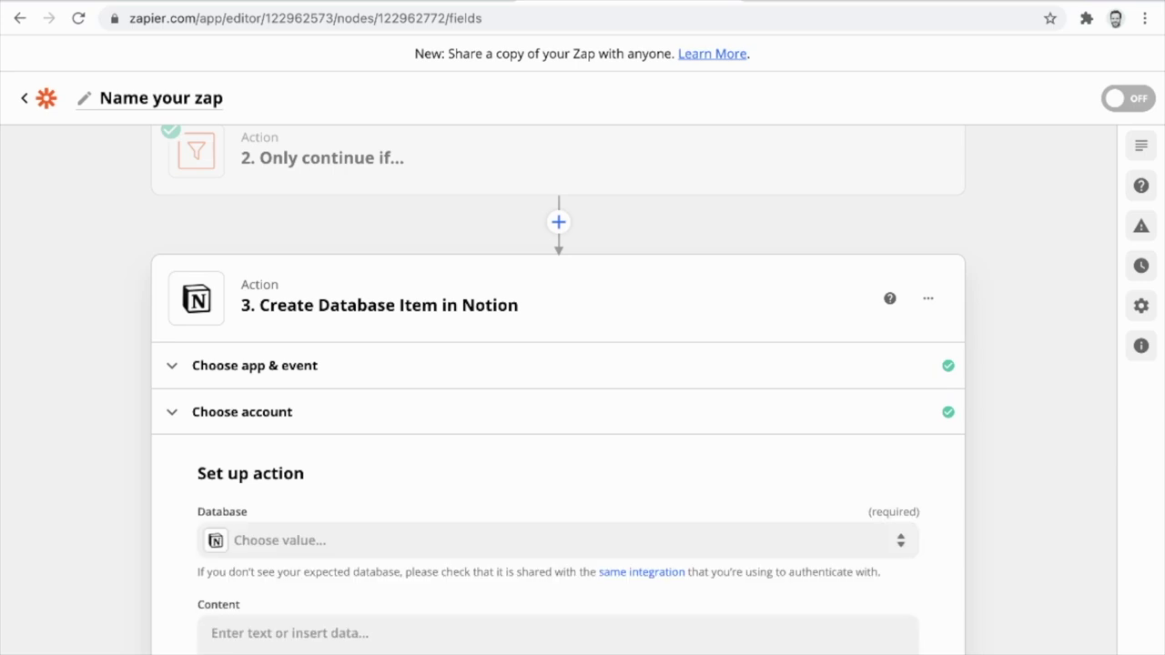
{"action": "scroll", "coordinate": [559, 401], "scroll_direction": "down", "scroll_amount": 3}
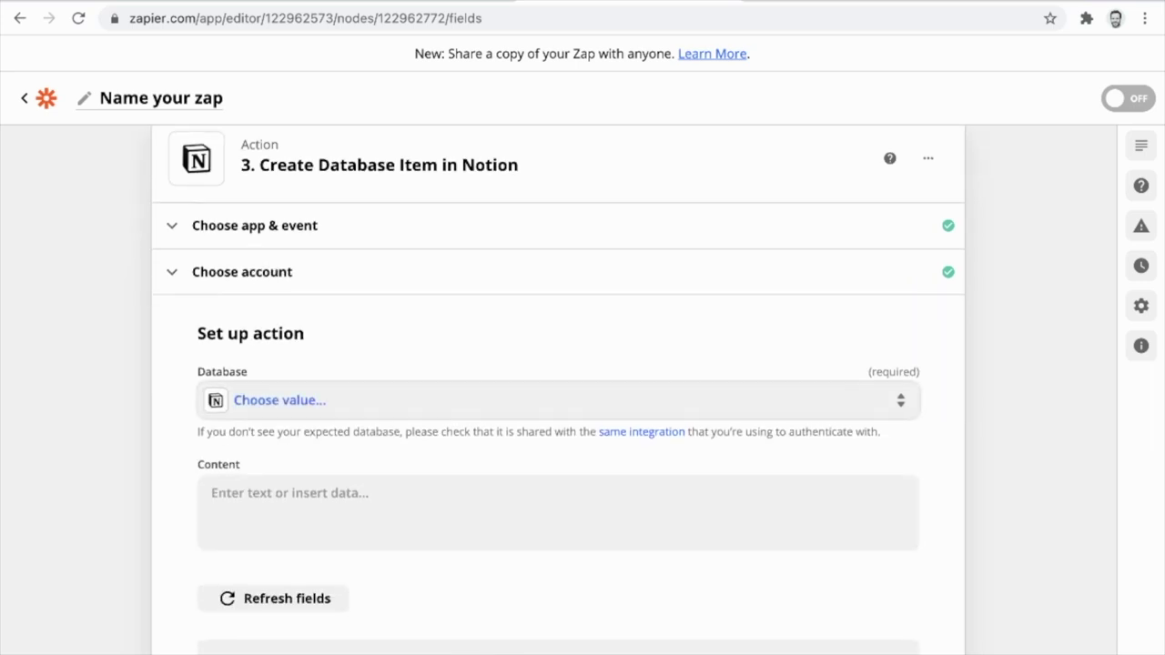
Select the People database for the Notion action and scroll through its empty field mappings.
{"action": "left_click", "coordinate": [558, 401]}
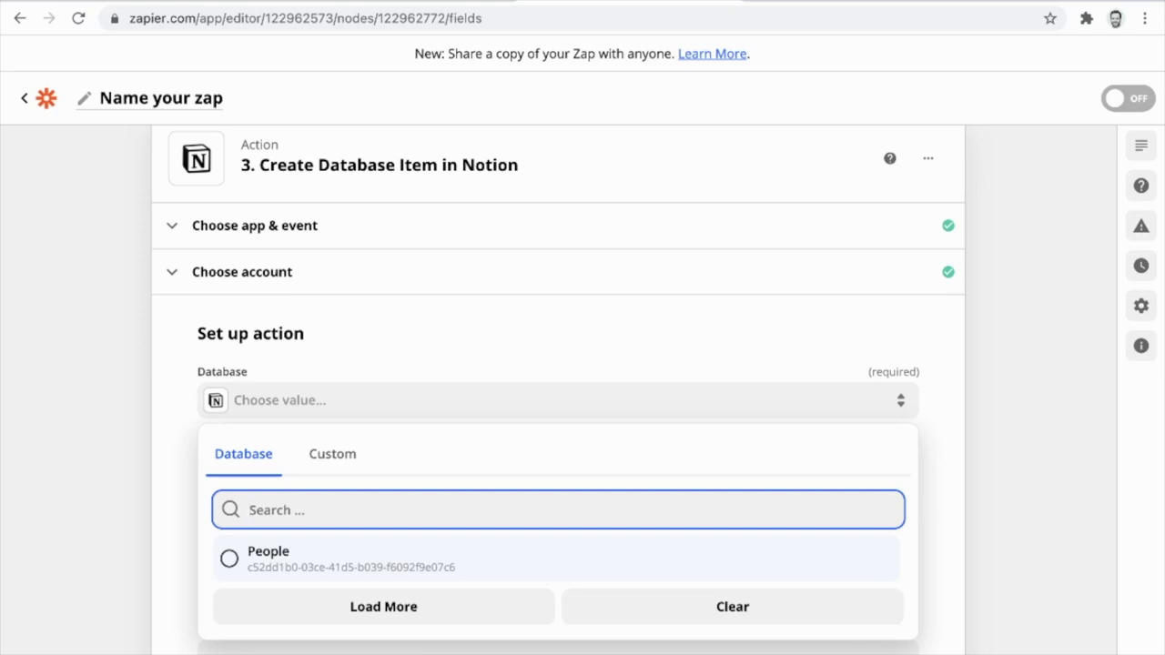
{"action": "key", "text": "Return"}
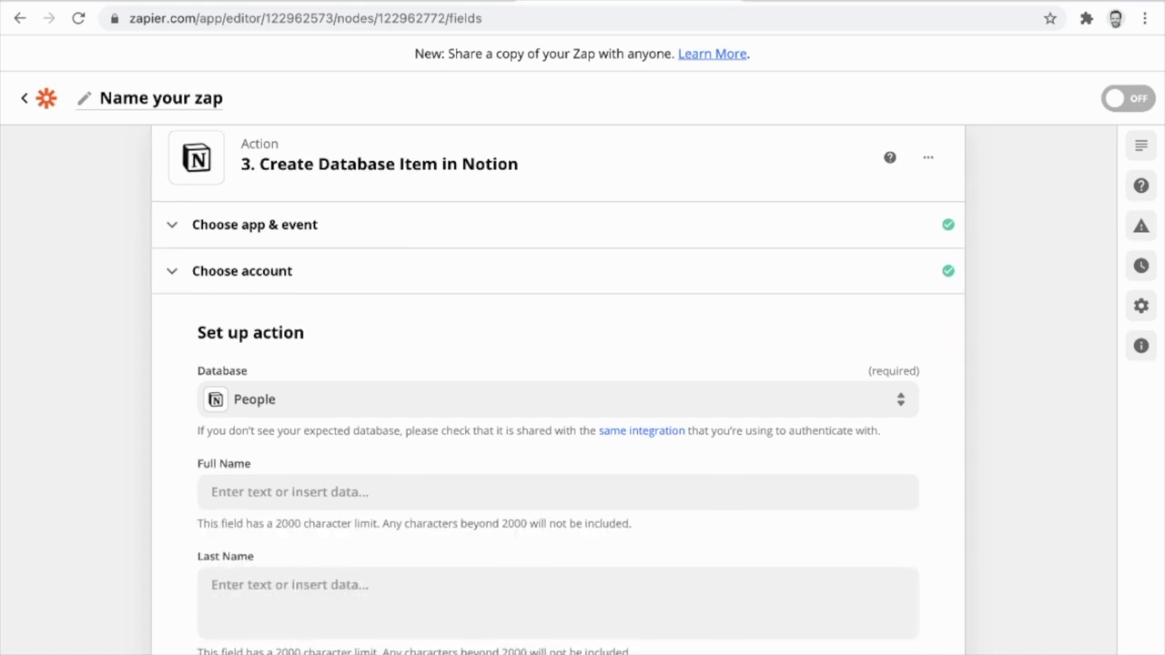
{"action": "scroll", "coordinate": [558, 389], "scroll_direction": "down", "scroll_amount": 4}
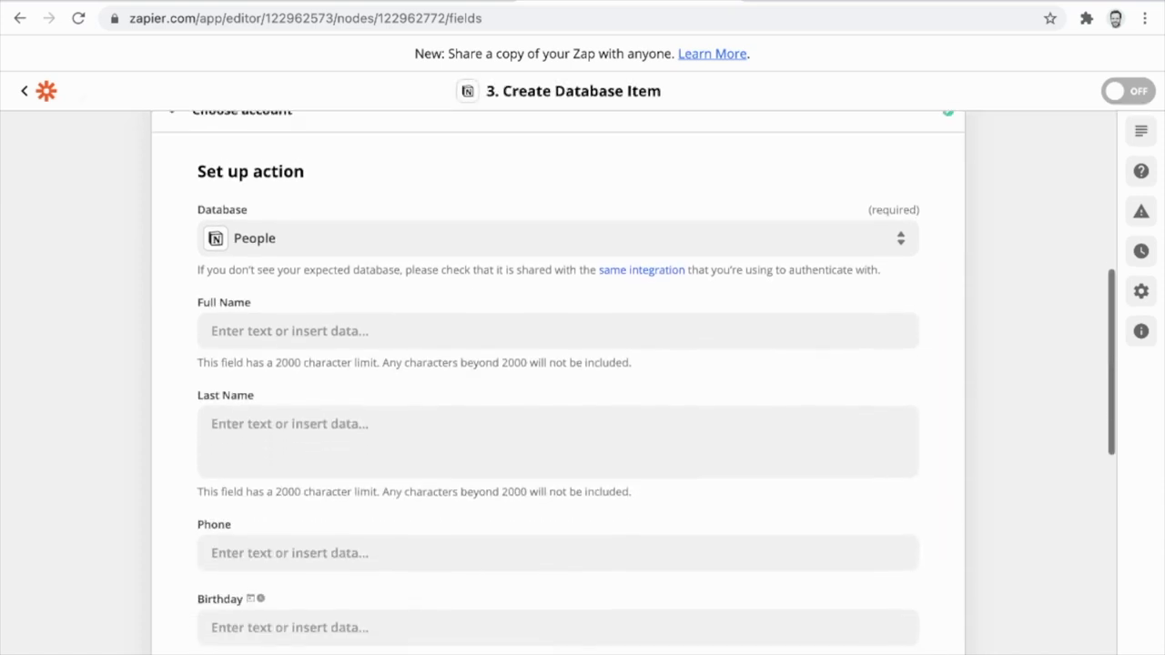
{"action": "scroll", "coordinate": [558, 389], "scroll_direction": "down", "scroll_amount": 2}
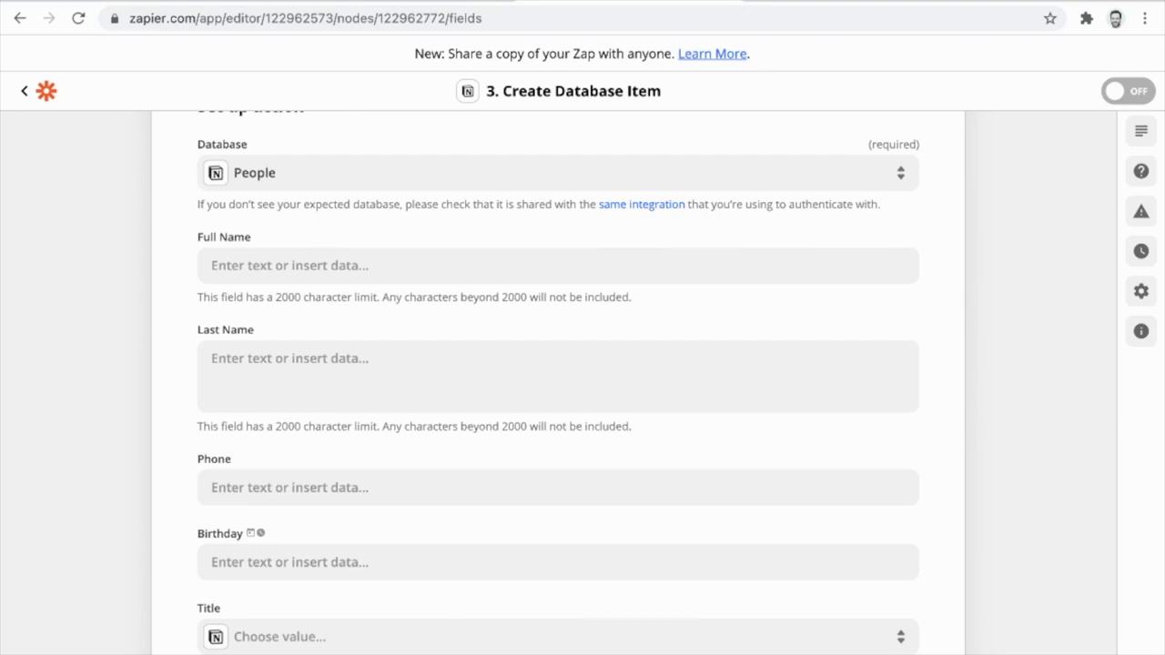
{"action": "scroll", "coordinate": [558, 382], "scroll_direction": "down", "scroll_amount": 1}
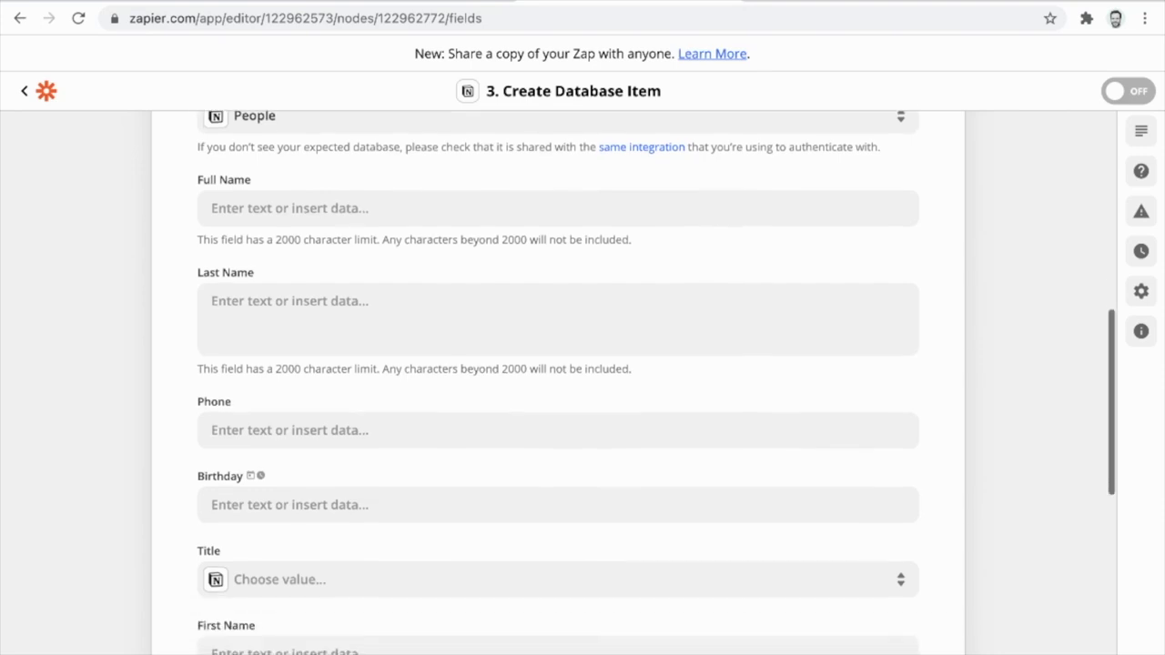
Map the contact's Name Last value into the Notion Last Name field.
{"action": "left_click", "coordinate": [290, 302]}
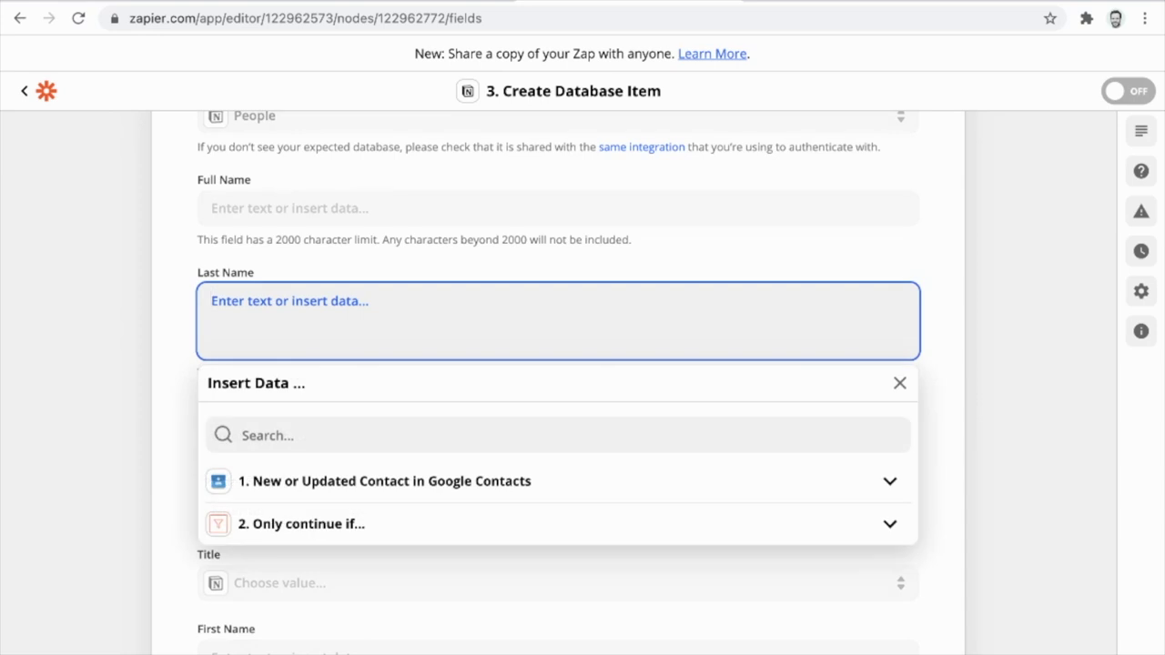
{"action": "type", "text": "last"}
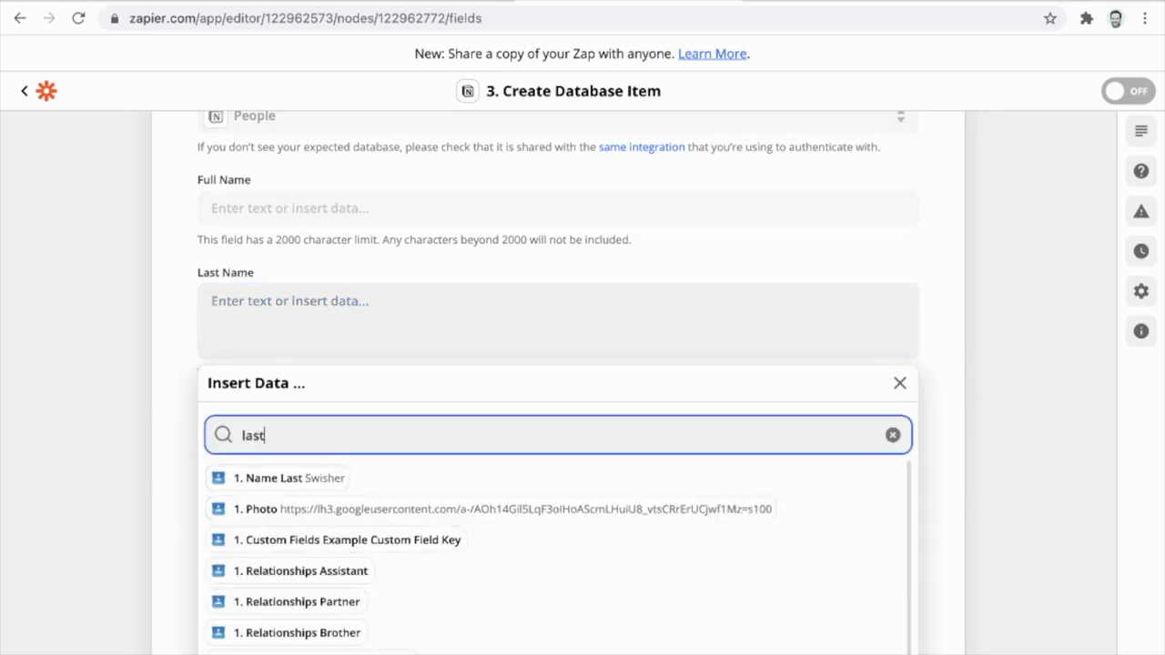
{"action": "key", "text": "Down"}
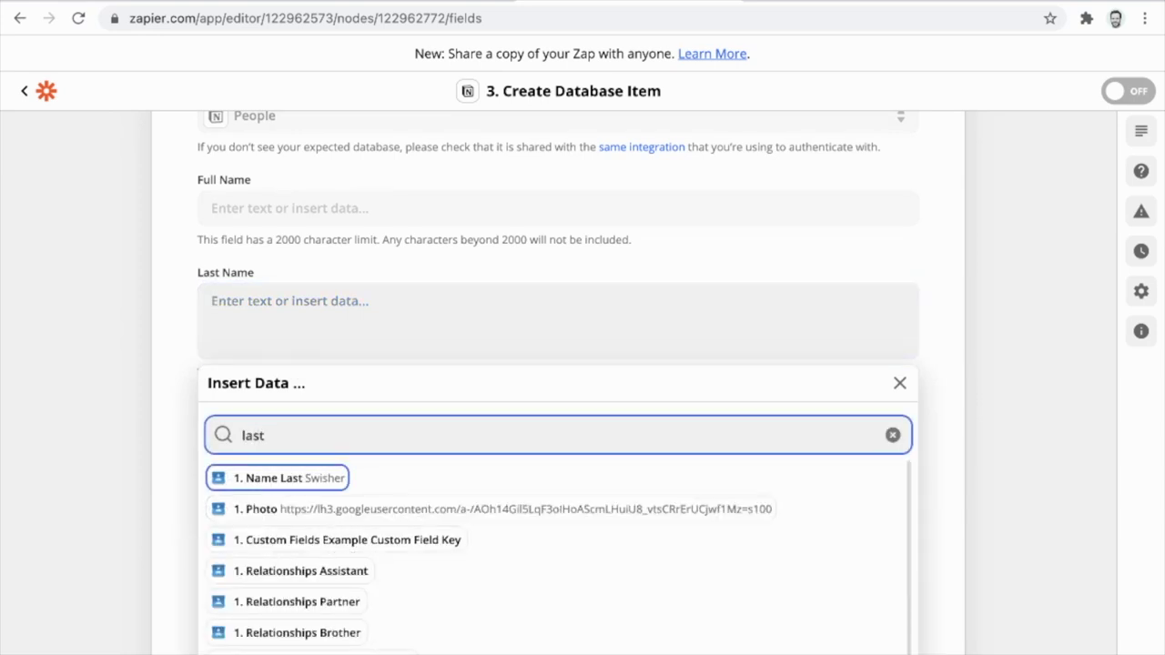
{"action": "key", "text": "Return"}
{"action": "key", "text": "Escape"}
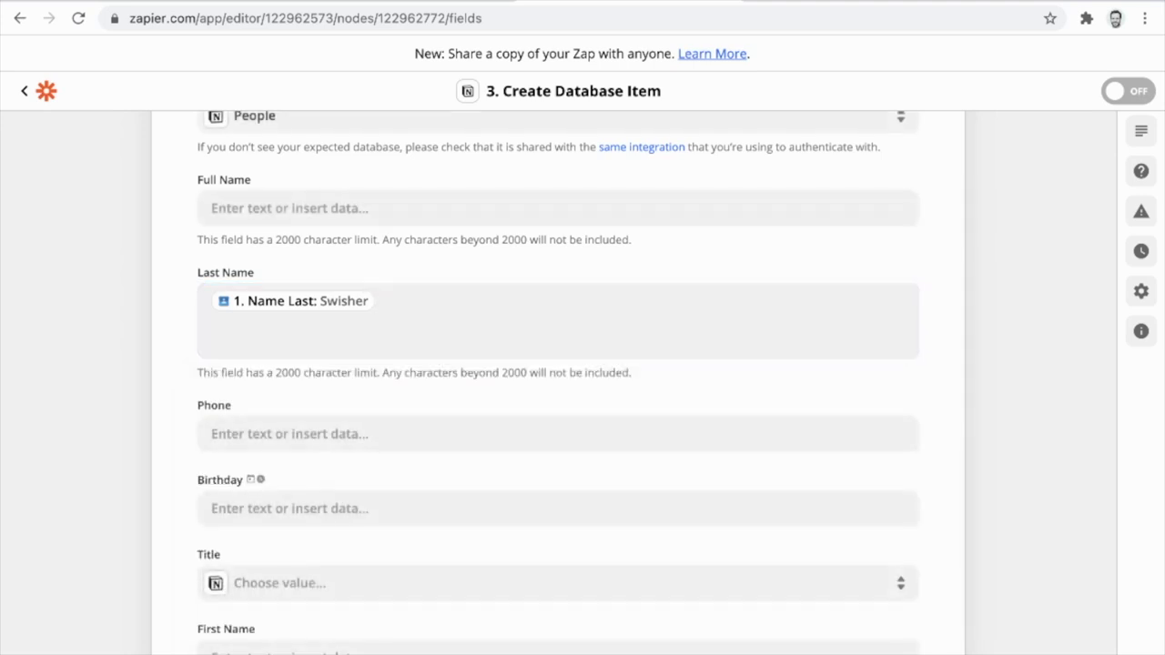
{"action": "scroll", "coordinate": [558, 383], "scroll_direction": "down", "scroll_amount": 1}
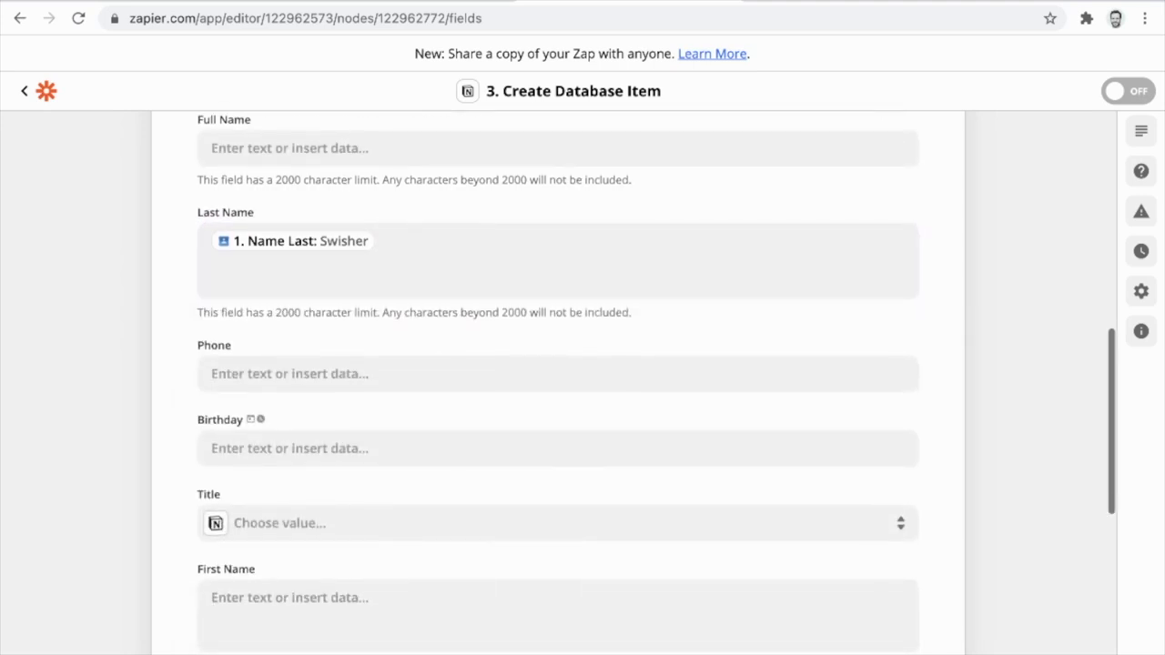
{"action": "scroll", "coordinate": [558, 382], "scroll_direction": "down", "scroll_amount": 3}
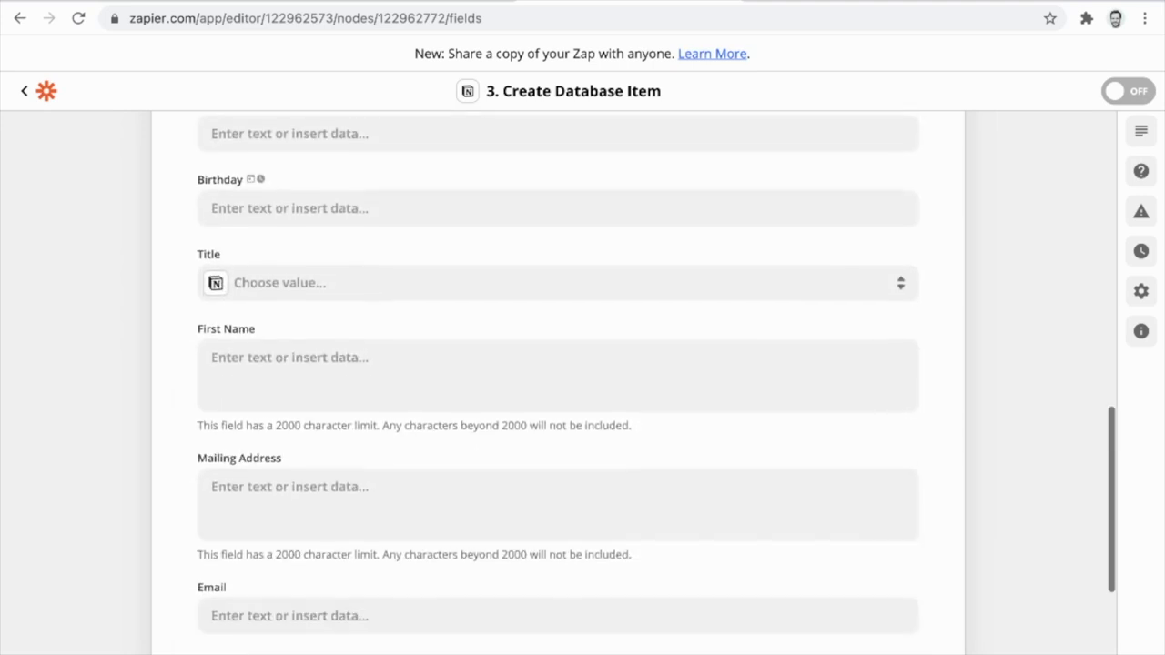
{"action": "scroll", "coordinate": [558, 382], "scroll_direction": "down", "scroll_amount": 3}
Map the contact's Emails Undefined value into the Email field.
{"action": "left_click", "coordinate": [289, 417]}
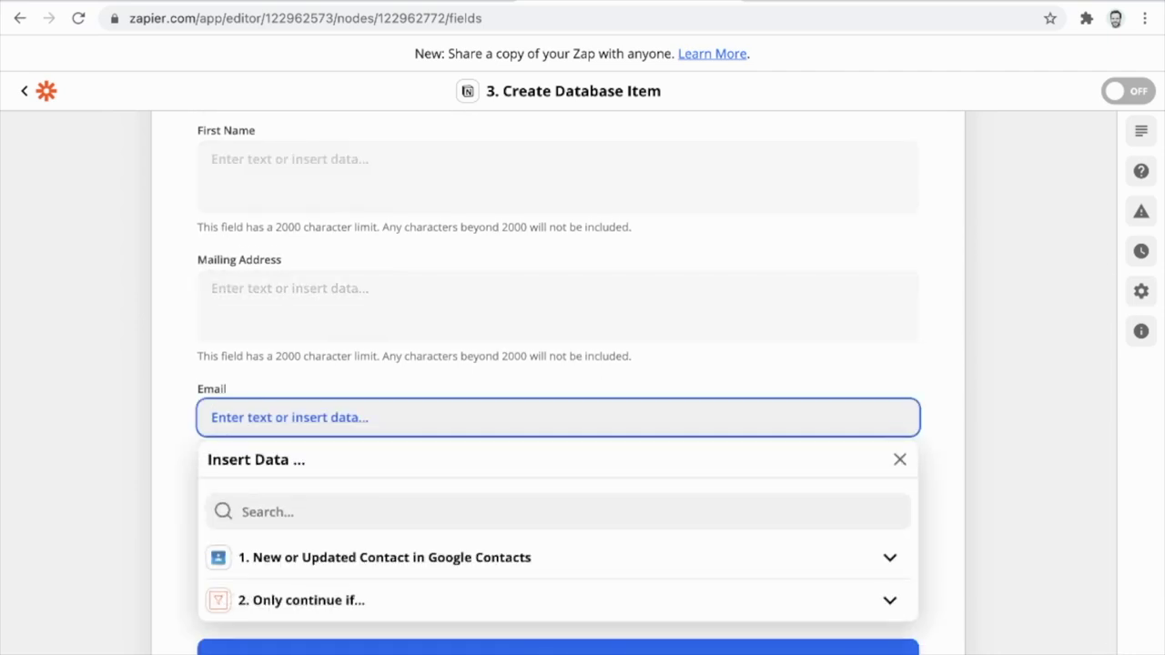
{"action": "left_click", "coordinate": [266, 512]}
{"action": "type", "text": "email"}
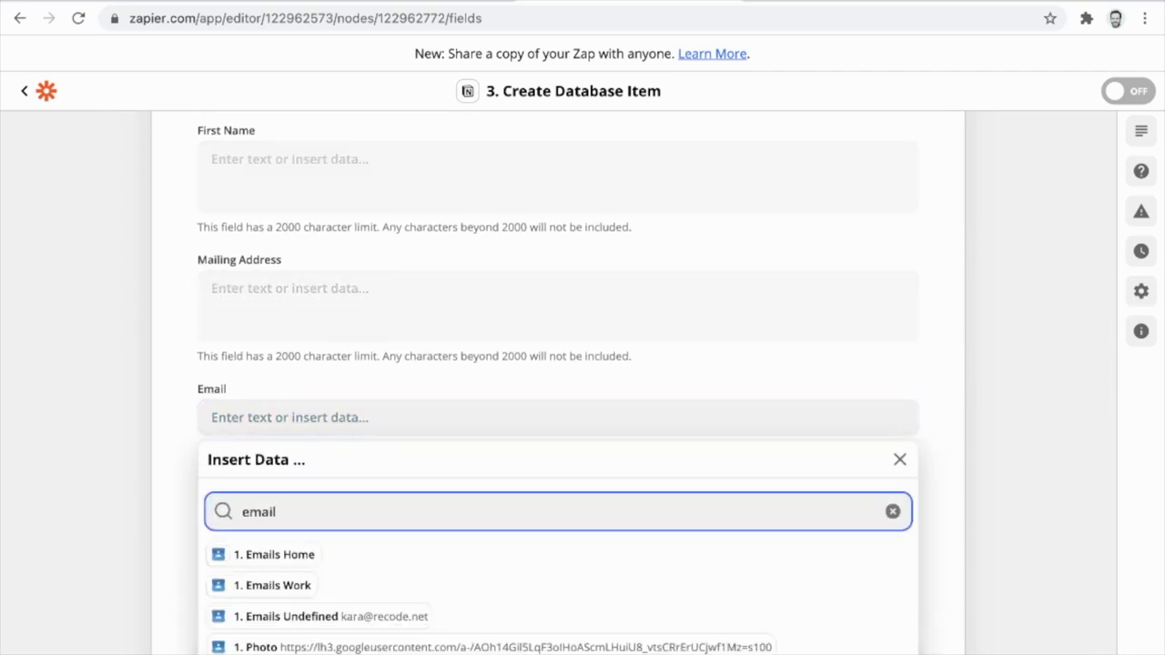
{"action": "left_click", "coordinate": [319, 616]}
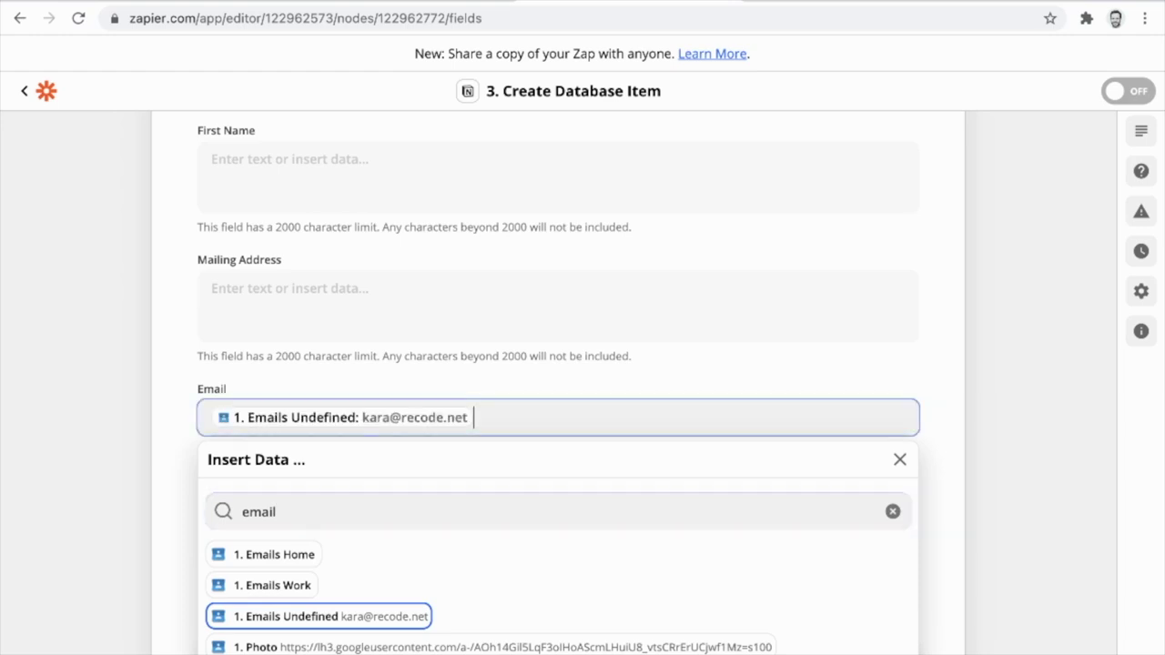
{"action": "key", "text": "Escape"}
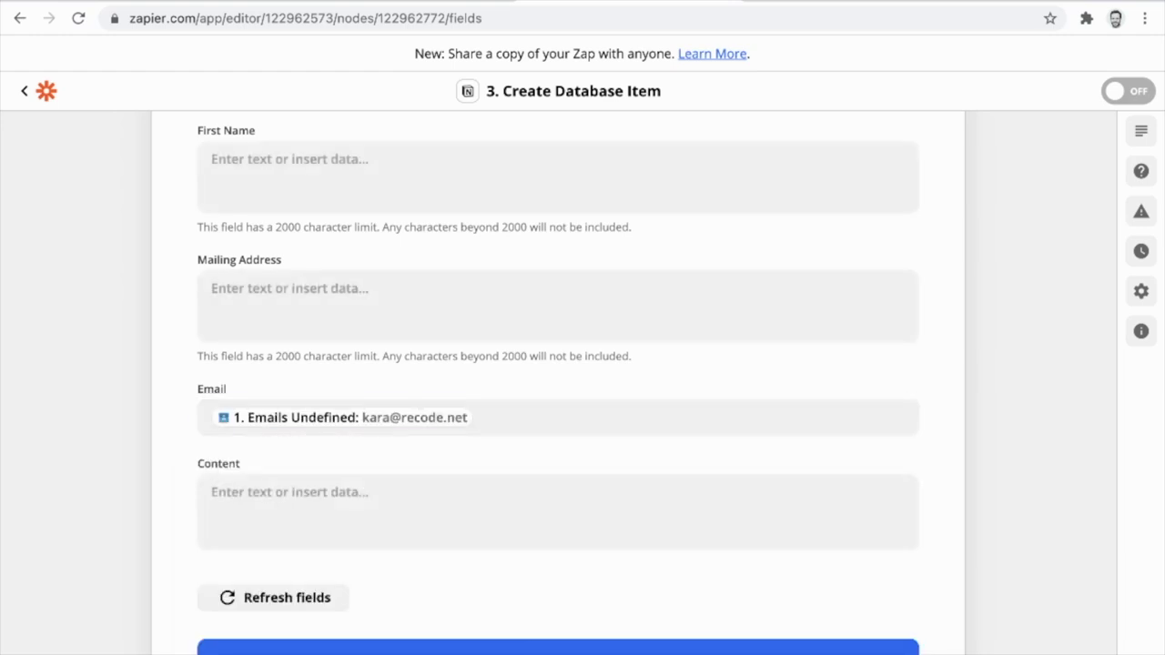
{"action": "scroll", "coordinate": [558, 382], "scroll_direction": "up", "scroll_amount": 3}
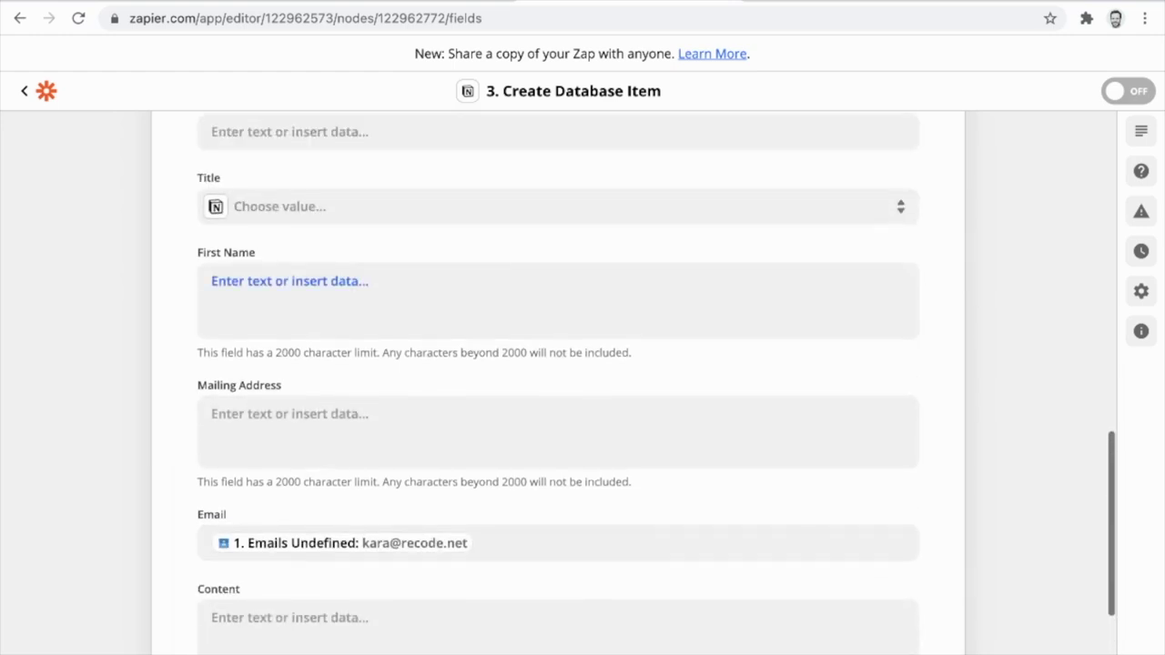
Map the contact's Name First value into the First Name field.
{"action": "left_click", "coordinate": [558, 300]}
{"action": "type", "text": "first"}
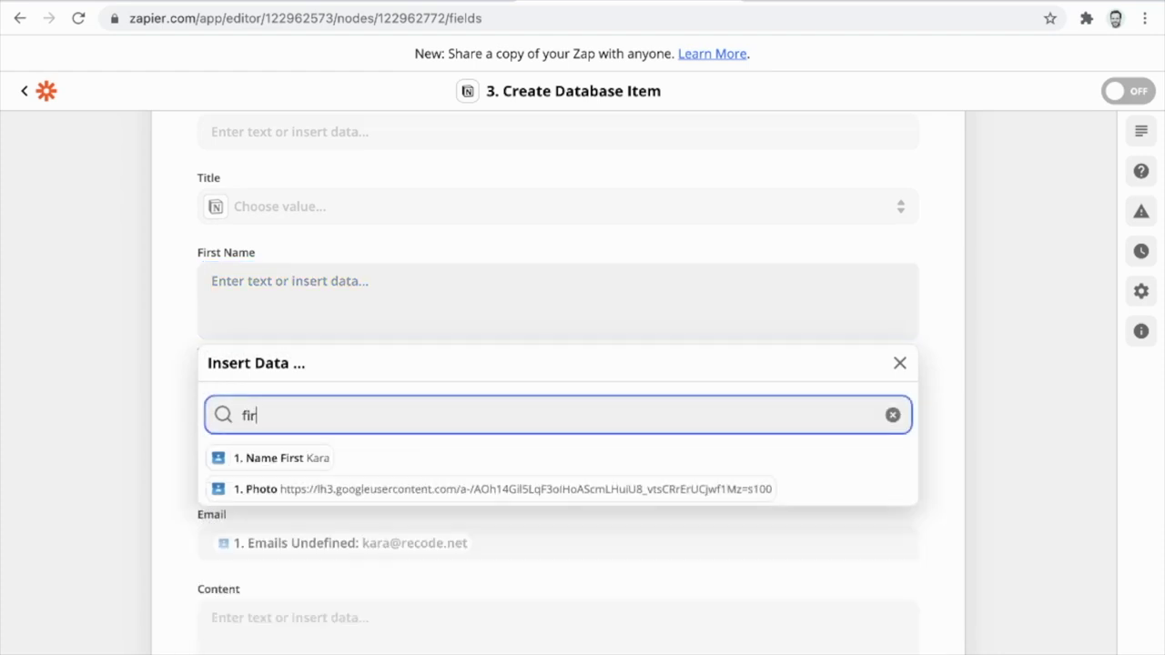
{"action": "key", "text": "Return"}
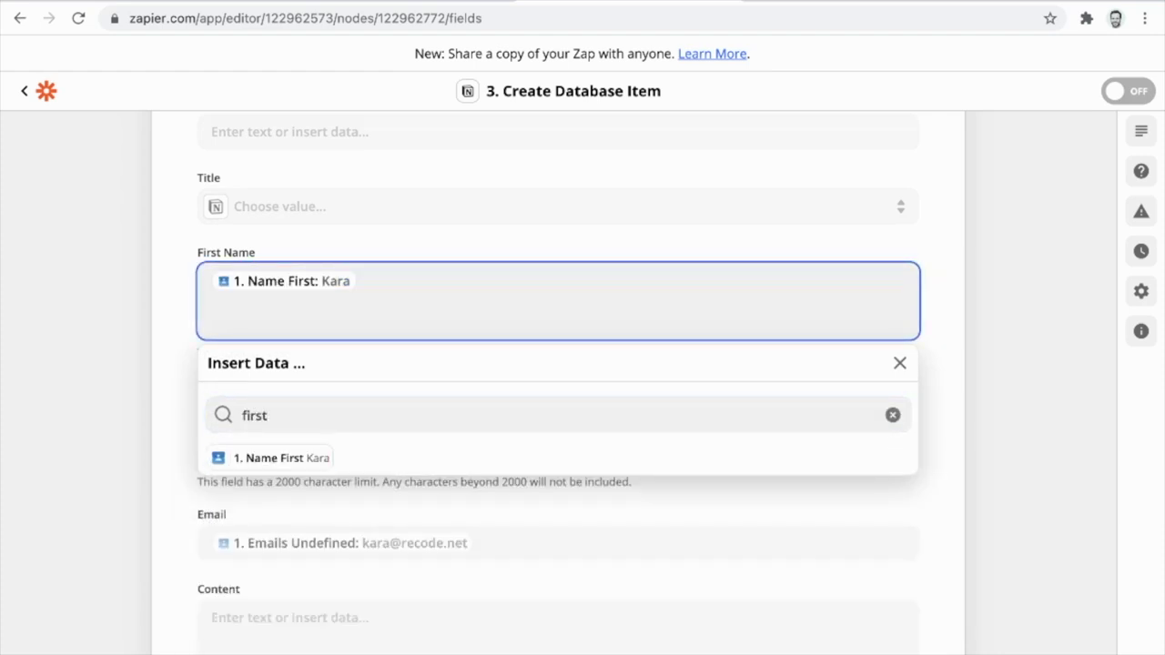
{"action": "key", "text": "Escape"}
{"action": "scroll", "coordinate": [558, 382], "scroll_direction": "up", "scroll_amount": 3}
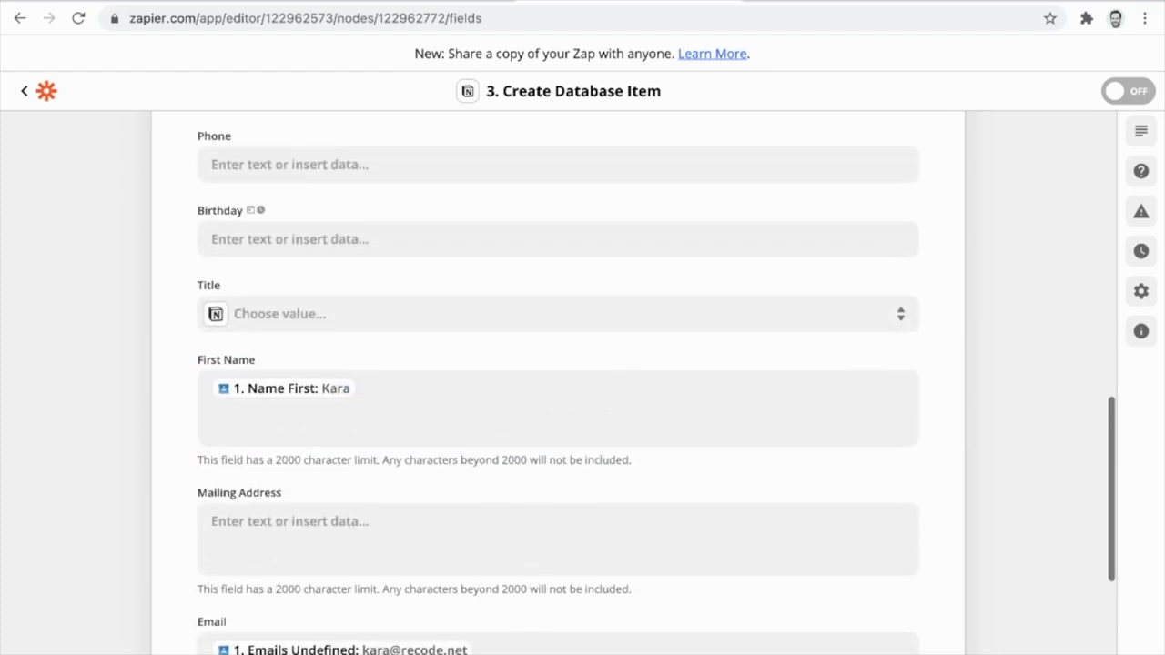
{"action": "scroll", "coordinate": [558, 383], "scroll_direction": "up", "scroll_amount": 5}
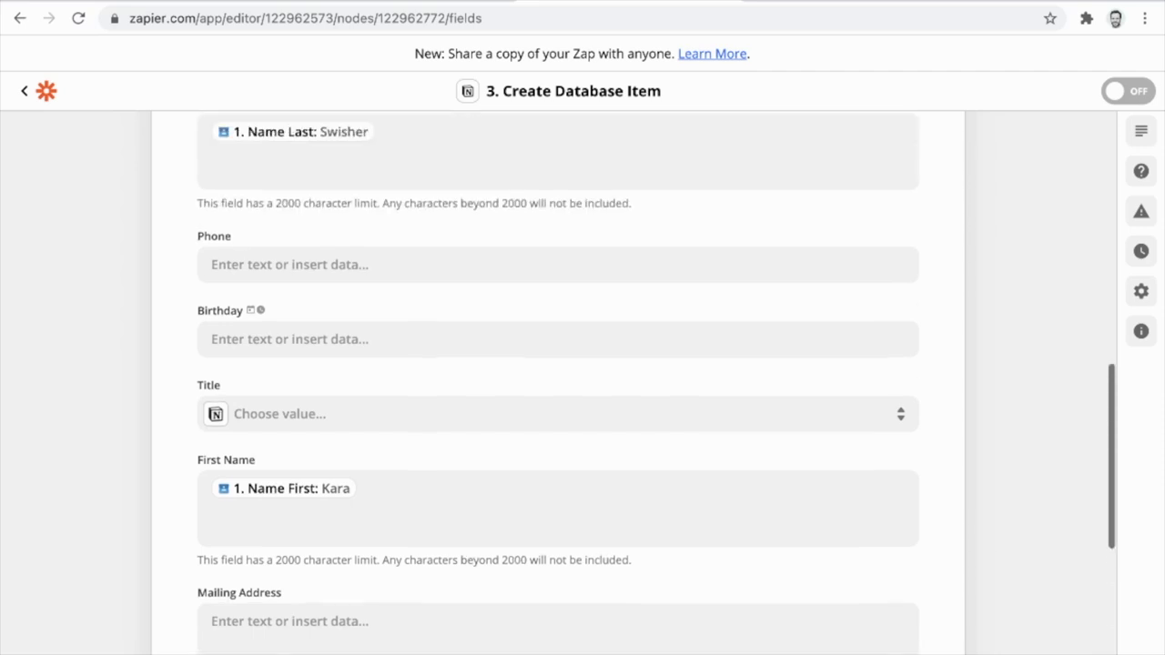
{"action": "scroll", "coordinate": [558, 382], "scroll_direction": "up", "scroll_amount": 3}
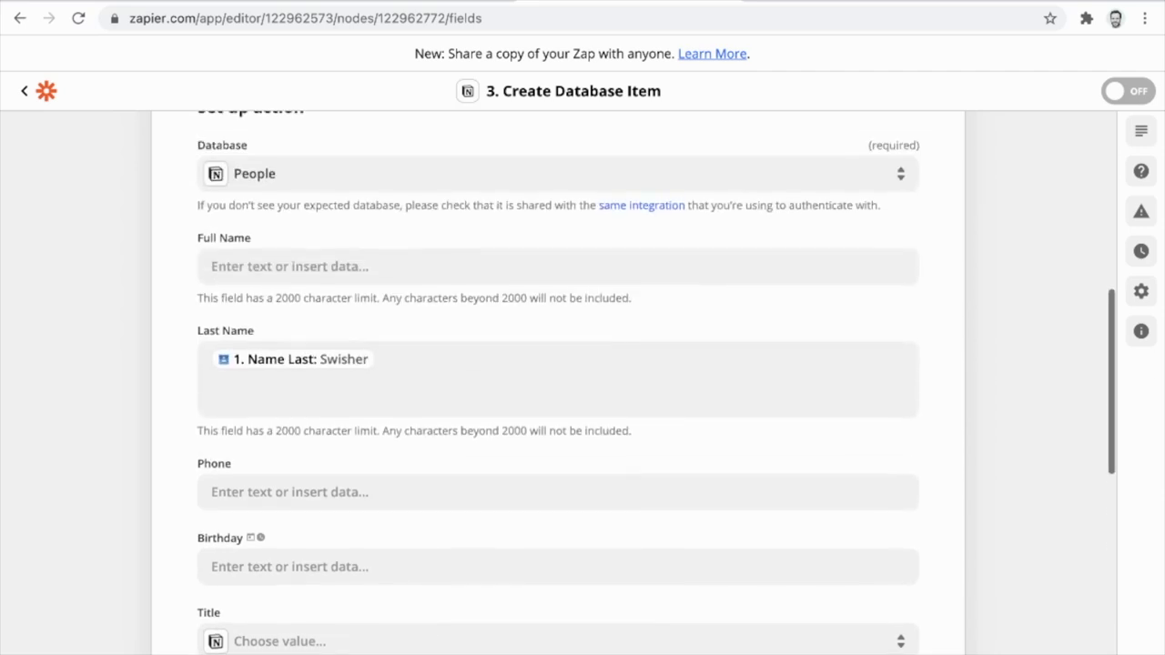
Fill Full Name with the contact's Name First followed by Name Last.
{"action": "left_click", "coordinate": [289, 333]}
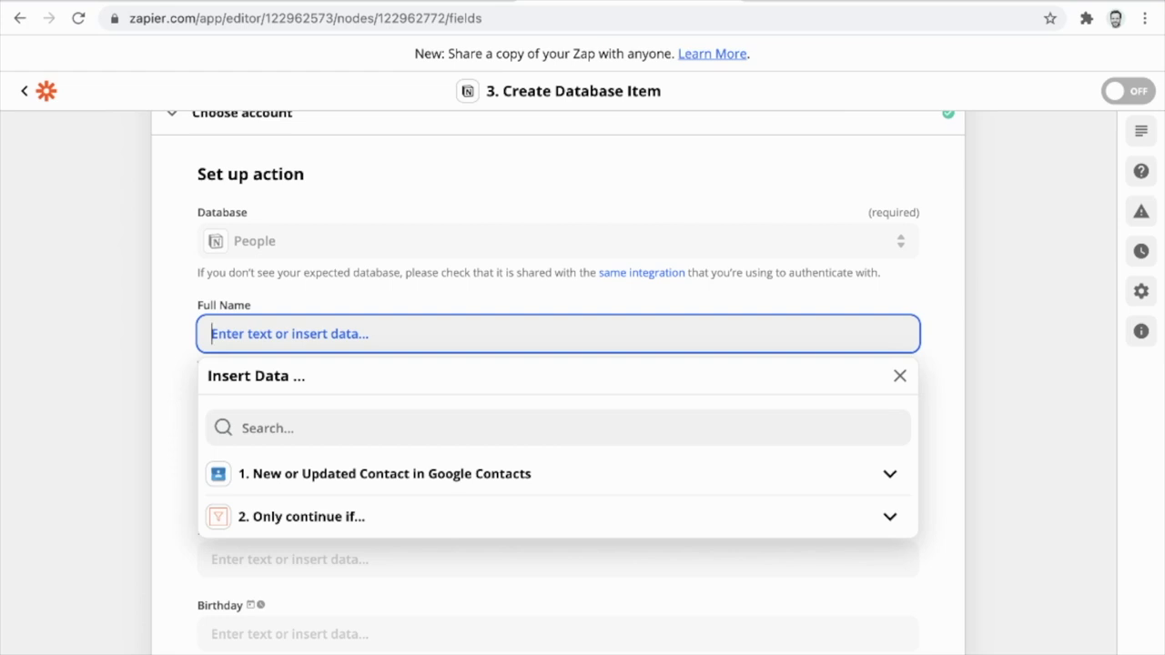
{"action": "left_click", "coordinate": [456, 428]}
{"action": "type", "text": "first"}
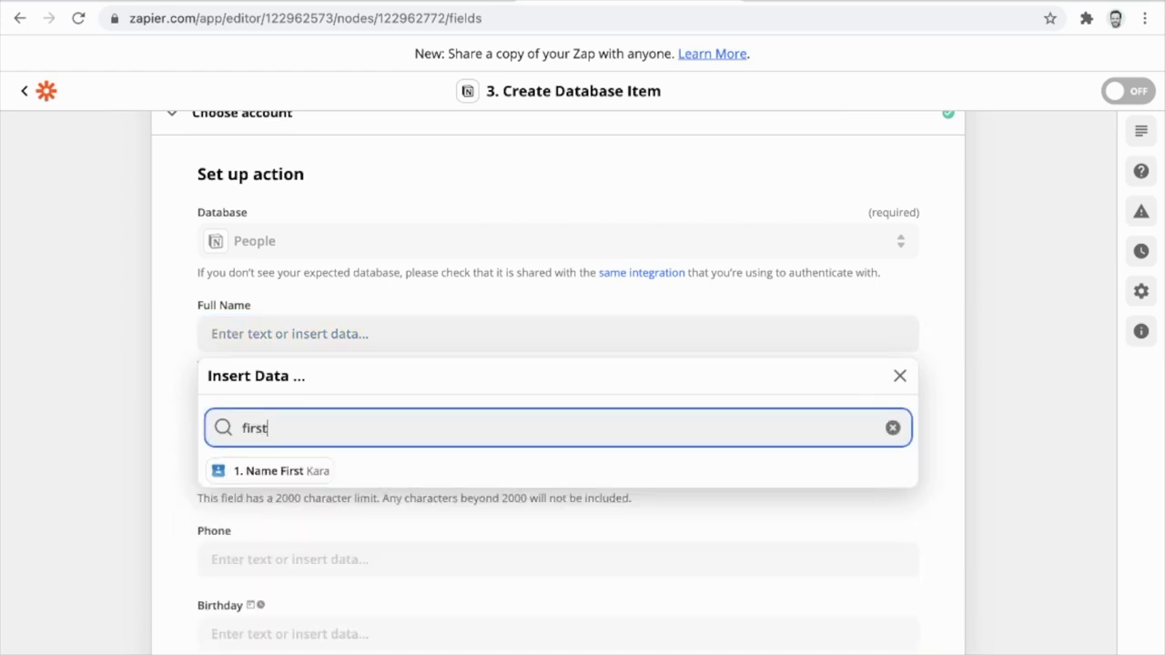
{"action": "key", "text": "Tab"}
{"action": "key", "text": "Return"}
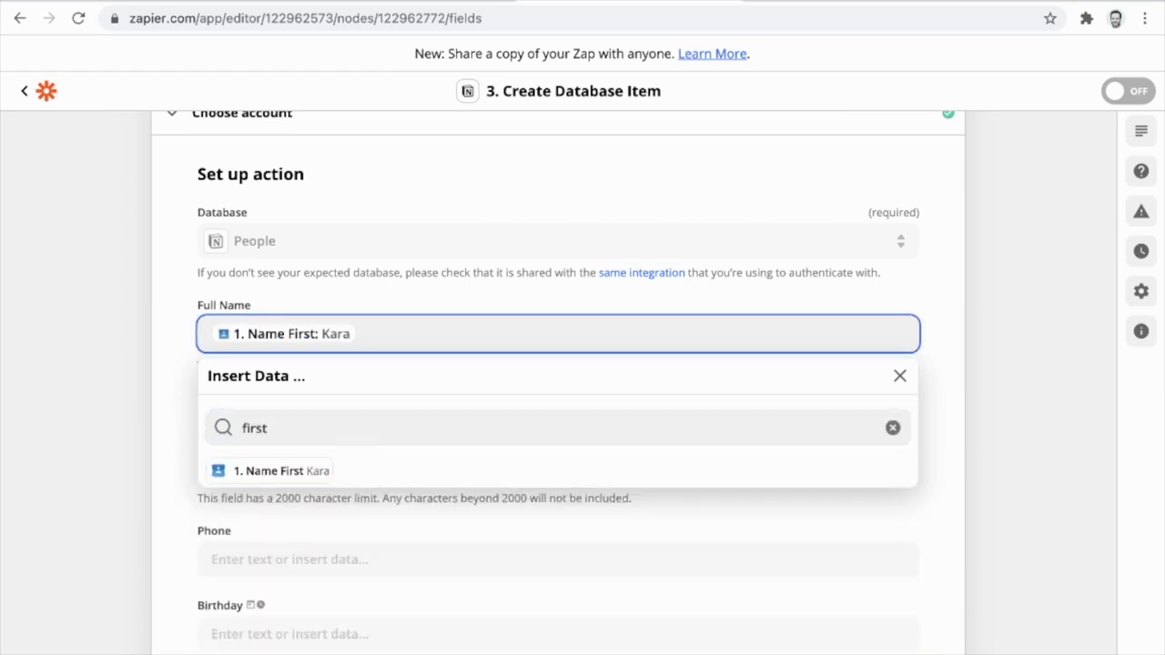
{"action": "left_click", "coordinate": [455, 428]}
{"action": "type", "text": "last"}
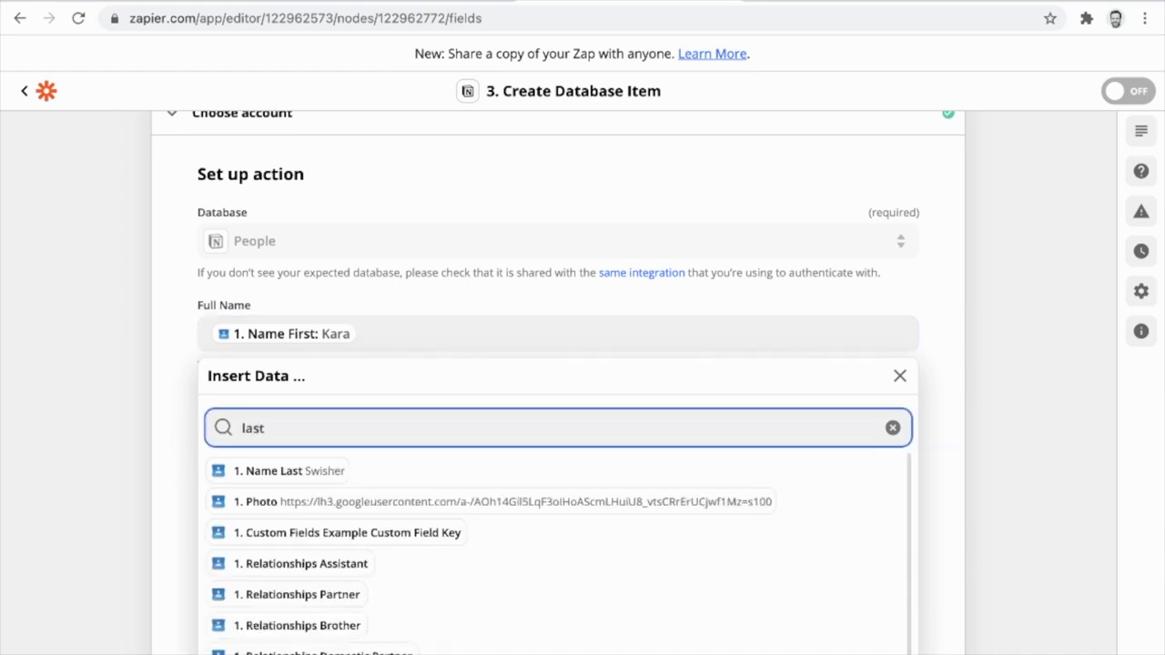
{"action": "key", "text": "Tab"}
{"action": "key", "text": "Return"}
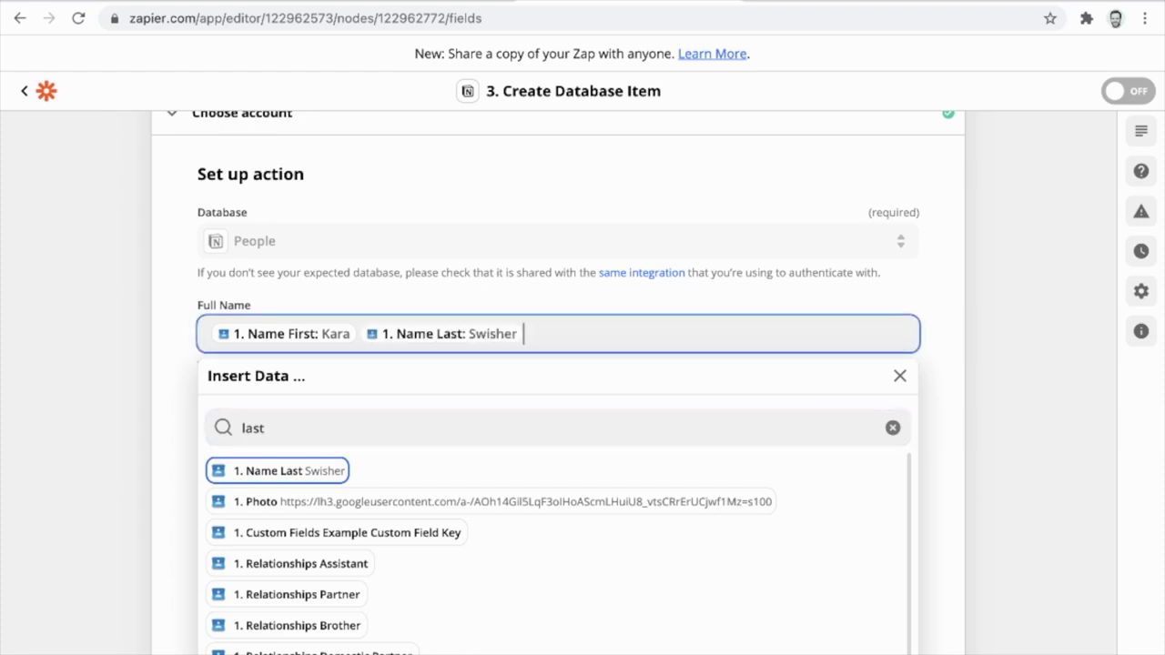
{"action": "key", "text": "Escape"}
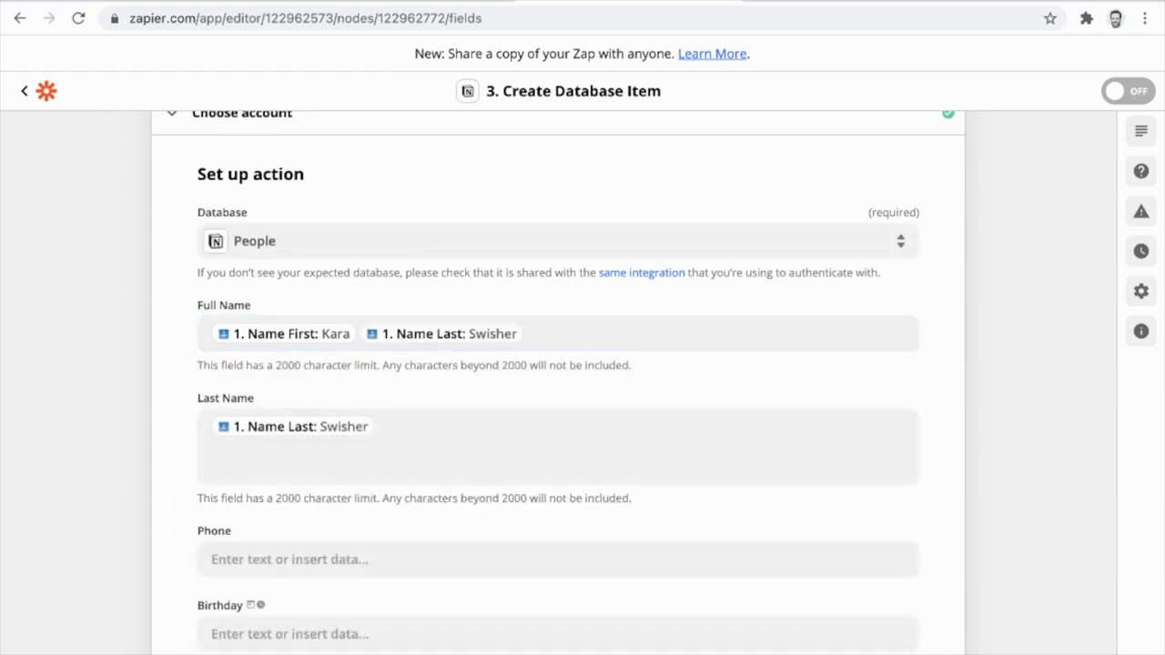
{"action": "scroll", "coordinate": [582, 382], "scroll_direction": "down", "scroll_amount": 3}
{"action": "scroll", "coordinate": [583, 382], "scroll_direction": "down", "scroll_amount": 4}
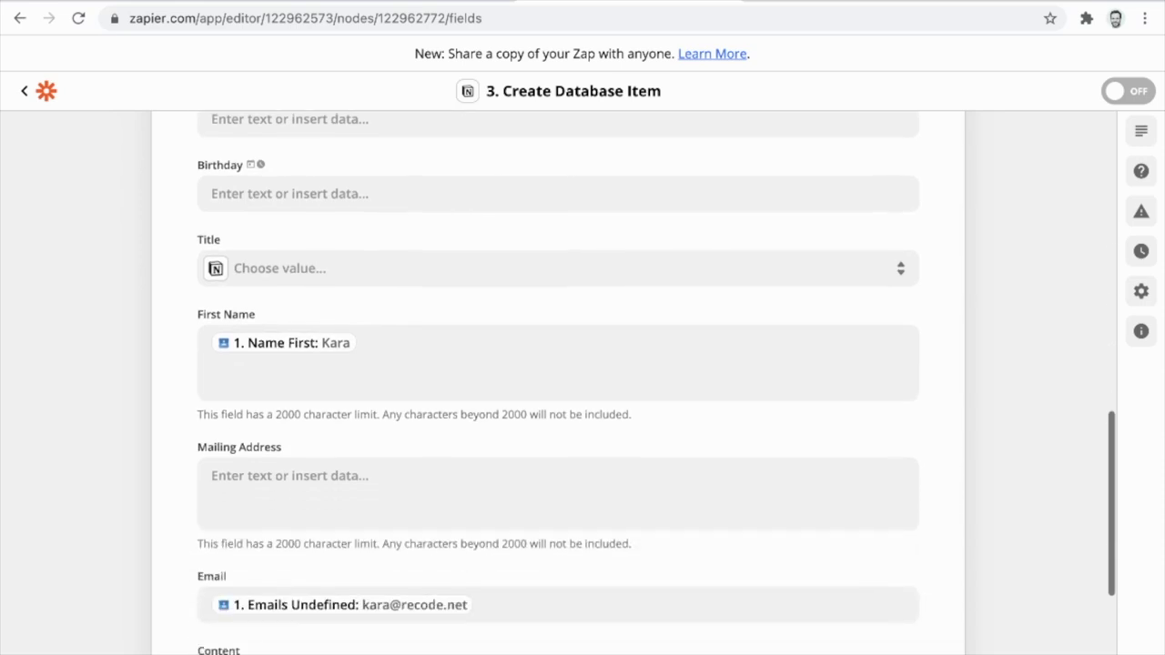
{"action": "scroll", "coordinate": [583, 382], "scroll_direction": "down", "scroll_amount": 2}
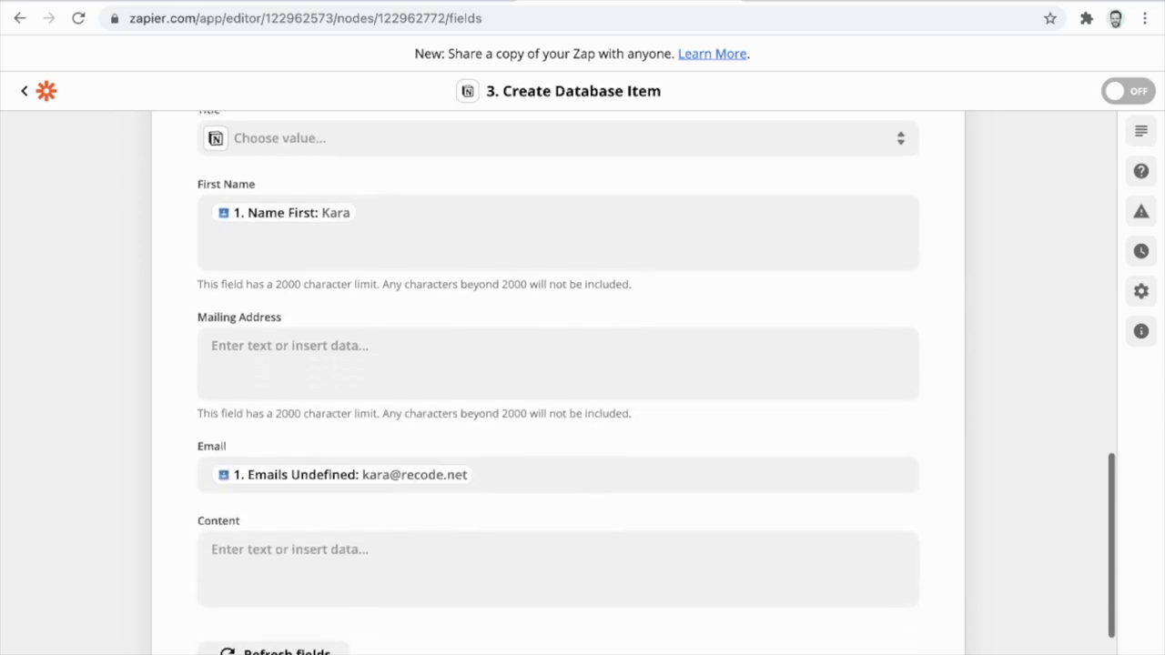
{"action": "scroll", "coordinate": [583, 382], "scroll_direction": "down", "scroll_amount": 3}
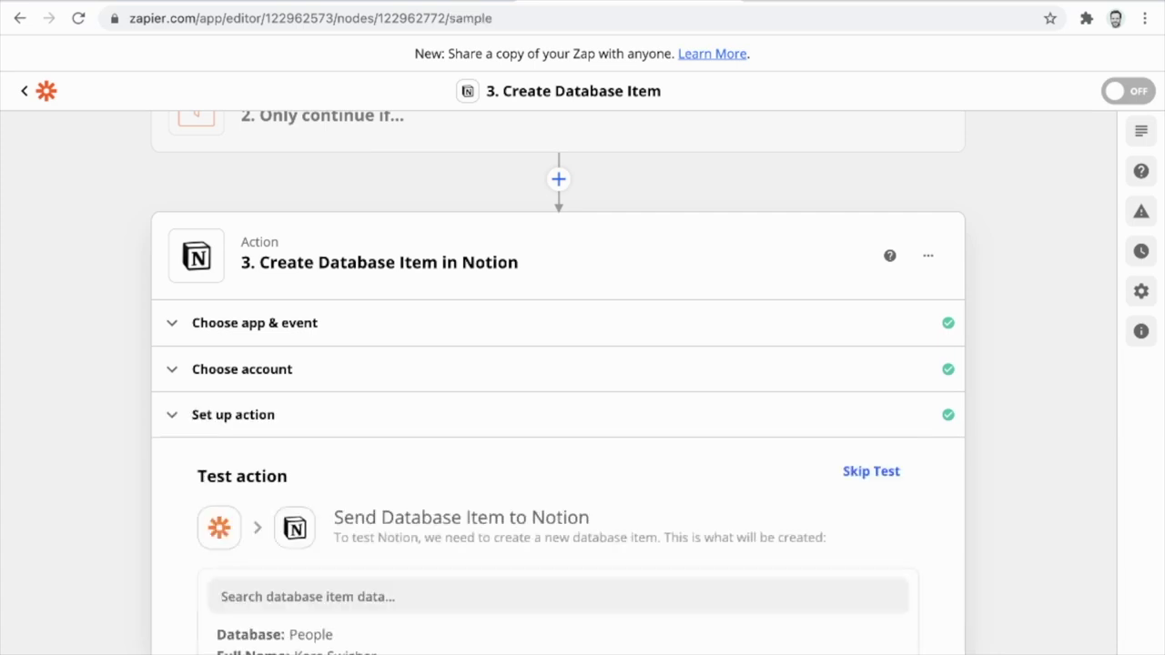
Test the Notion step to create a People database item, then turn on the zap.
{"action": "scroll", "coordinate": [583, 382], "scroll_direction": "down", "scroll_amount": 4}
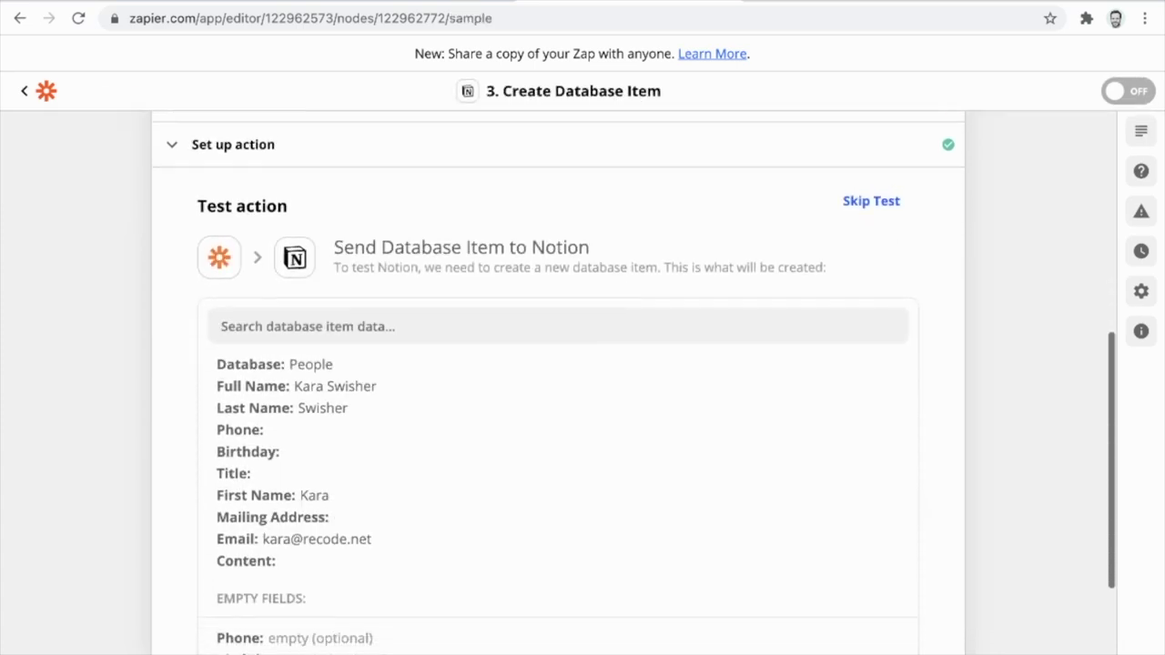
{"action": "scroll", "coordinate": [583, 383], "scroll_direction": "down", "scroll_amount": 2}
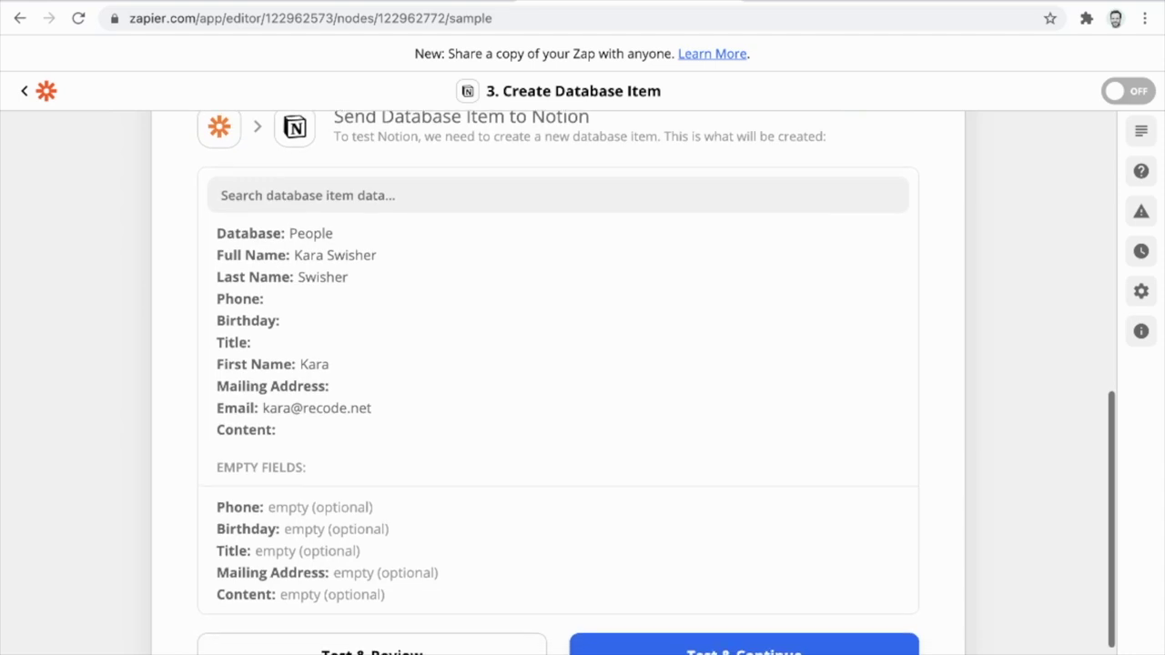
{"action": "scroll", "coordinate": [583, 382], "scroll_direction": "down", "scroll_amount": 2}
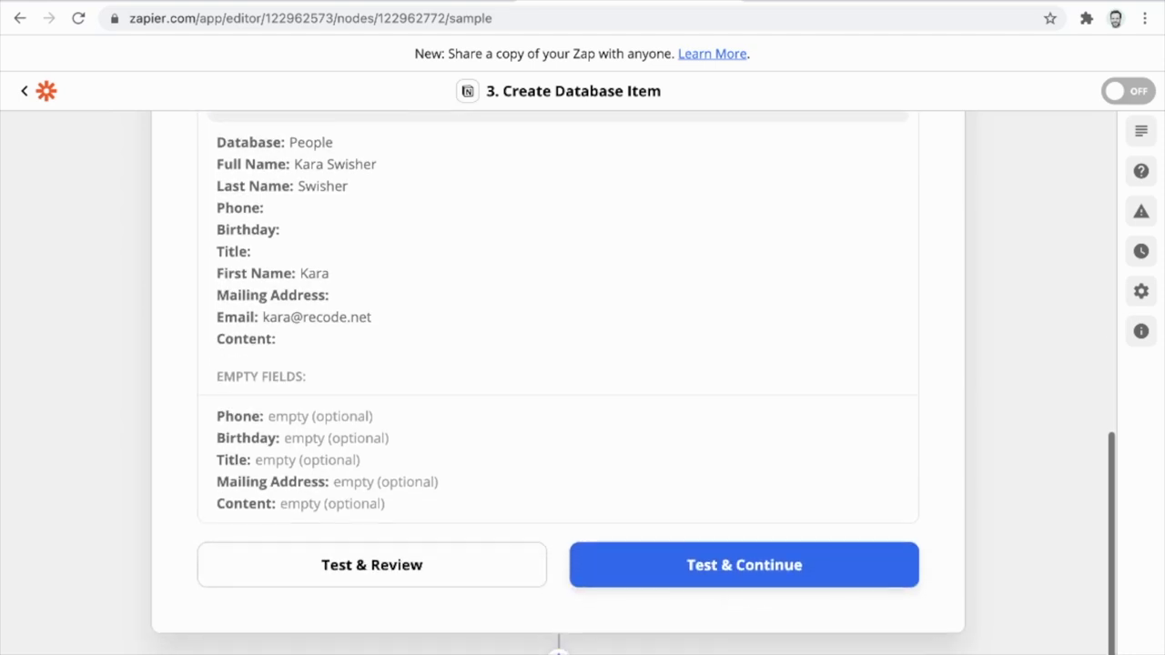
{"action": "left_click", "coordinate": [371, 565]}
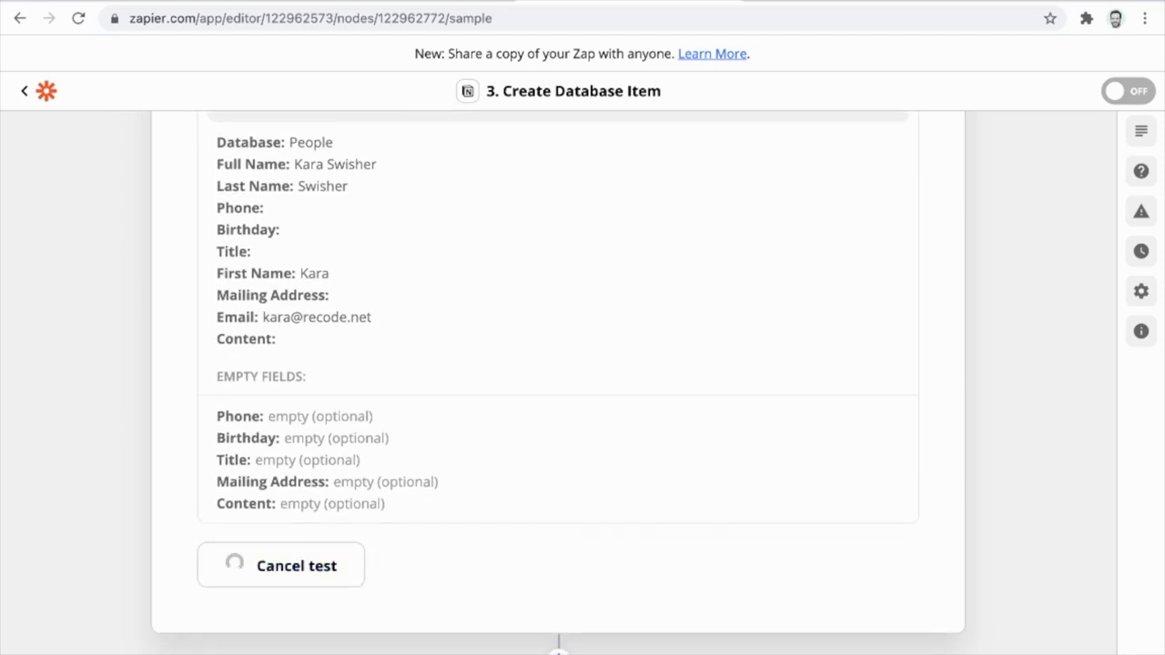
{"action": "scroll", "coordinate": [583, 382], "scroll_direction": "down", "scroll_amount": 2}
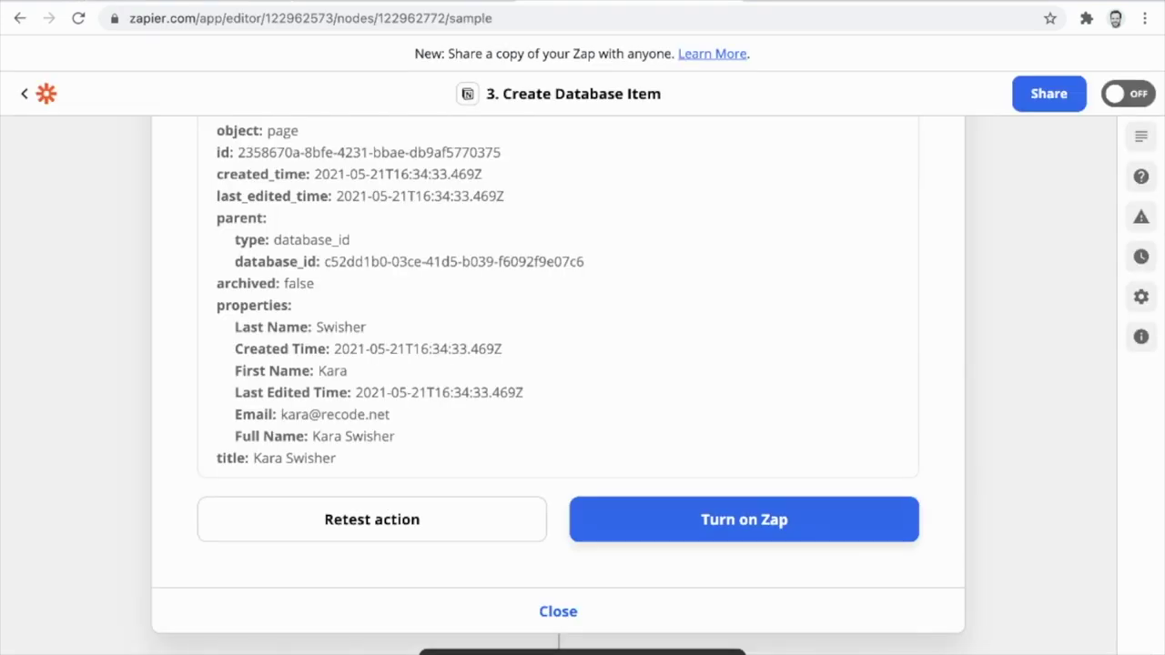
{"action": "left_click", "coordinate": [743, 520]}
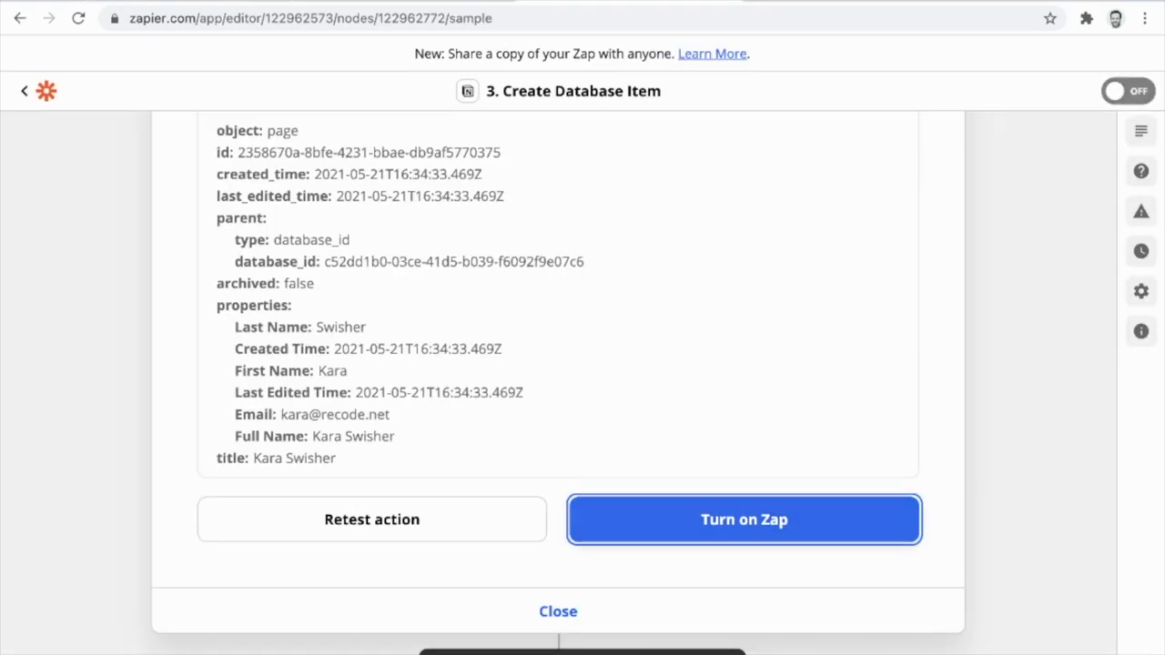